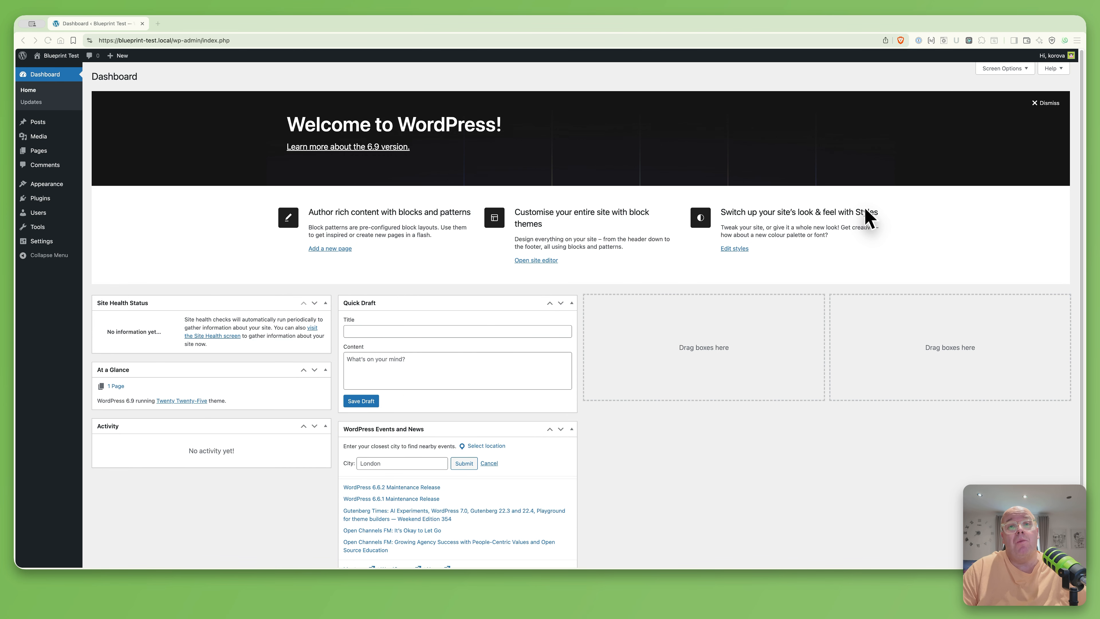
# Hide the Site Health Status, At a Glance, Activity, Quick Draft, Events and News, and Welcome boxes
pyautogui.click(1011, 70)
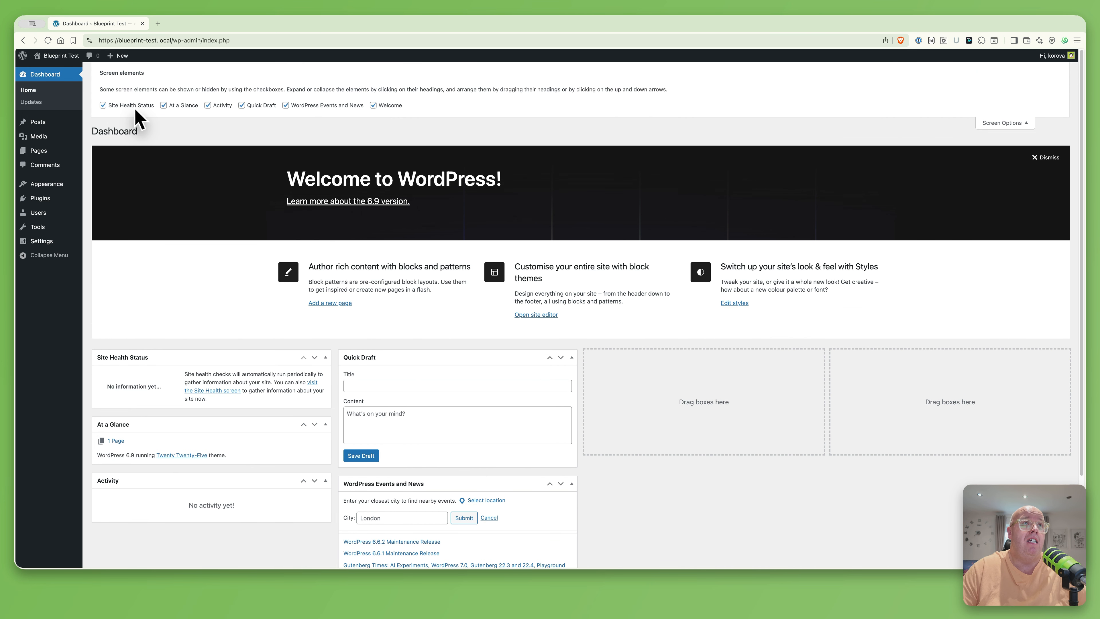
pyautogui.click(132, 106)
pyautogui.click(179, 105)
pyautogui.click(219, 105)
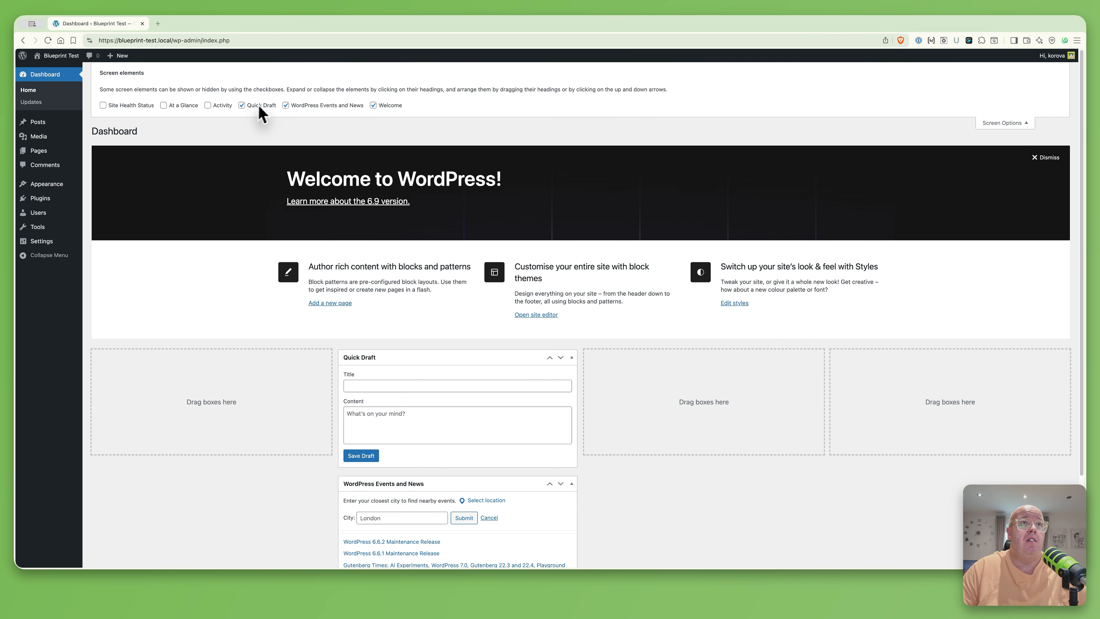
pyautogui.click(258, 107)
pyautogui.click(346, 106)
pyautogui.click(392, 107)
pyautogui.click(1022, 124)
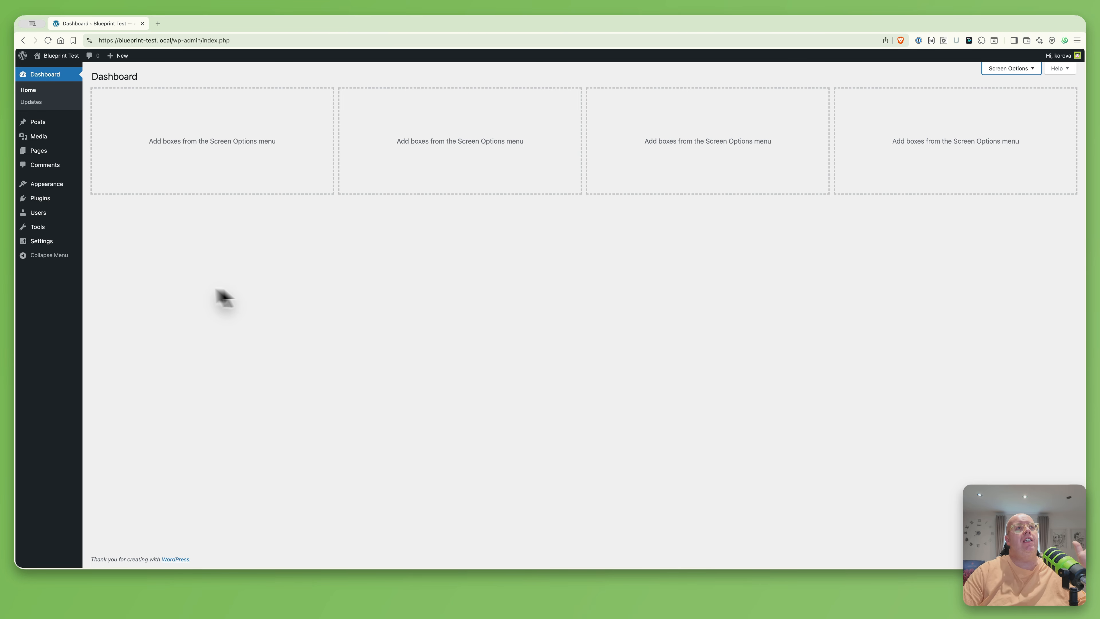
pyautogui.moveTo(47, 247)
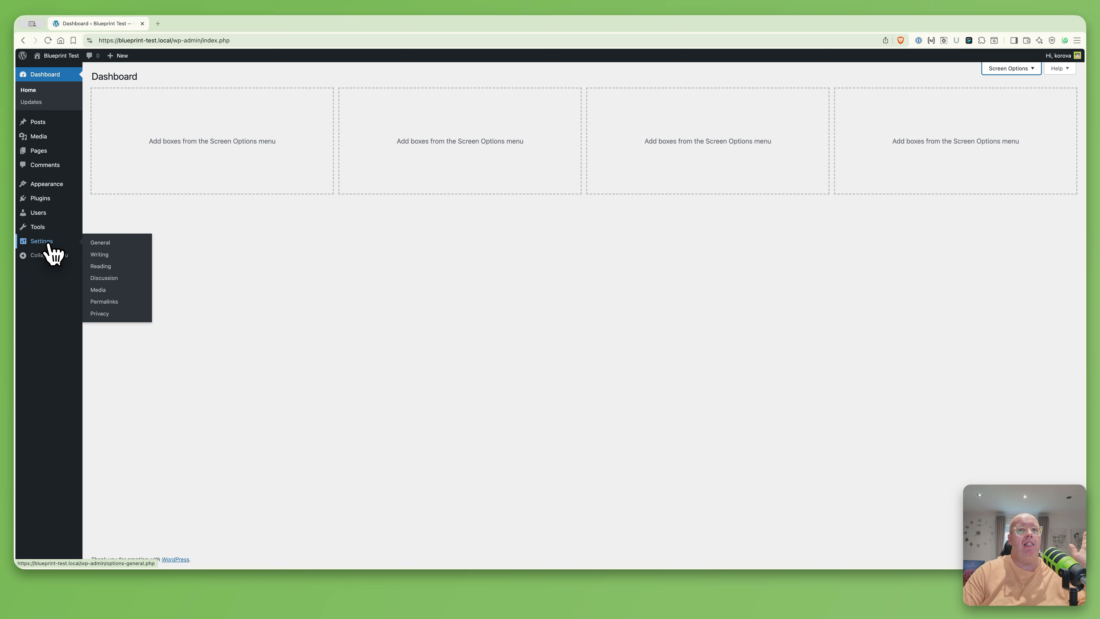
# Set the General settings date format to Y-m-d (2026-01-26) and save
pyautogui.click(103, 243)
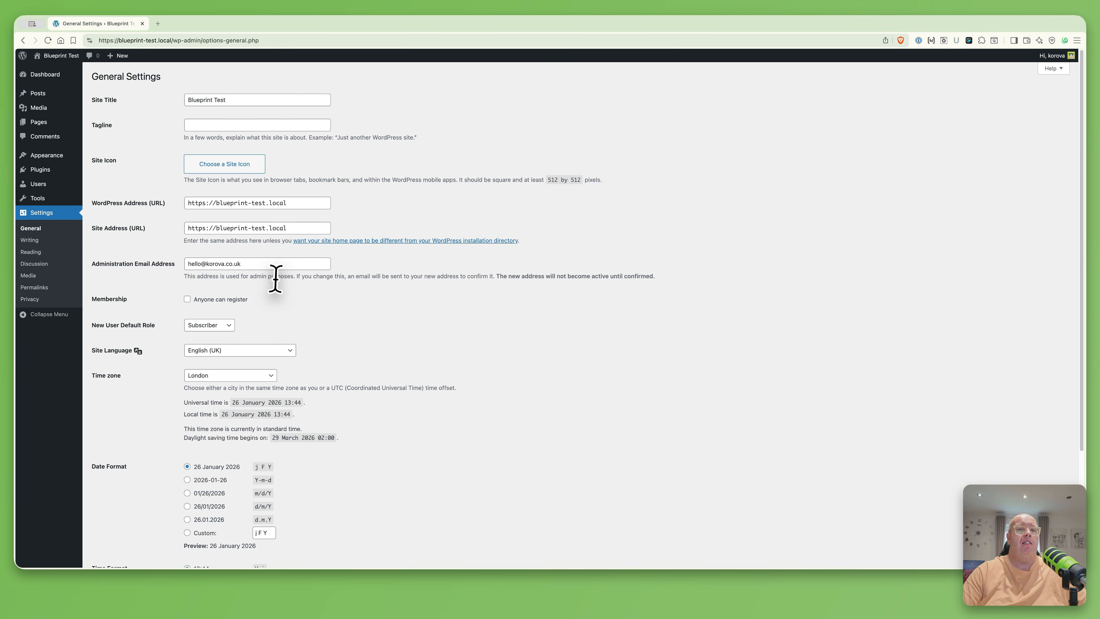
pyautogui.scroll(-5, 288, 350)
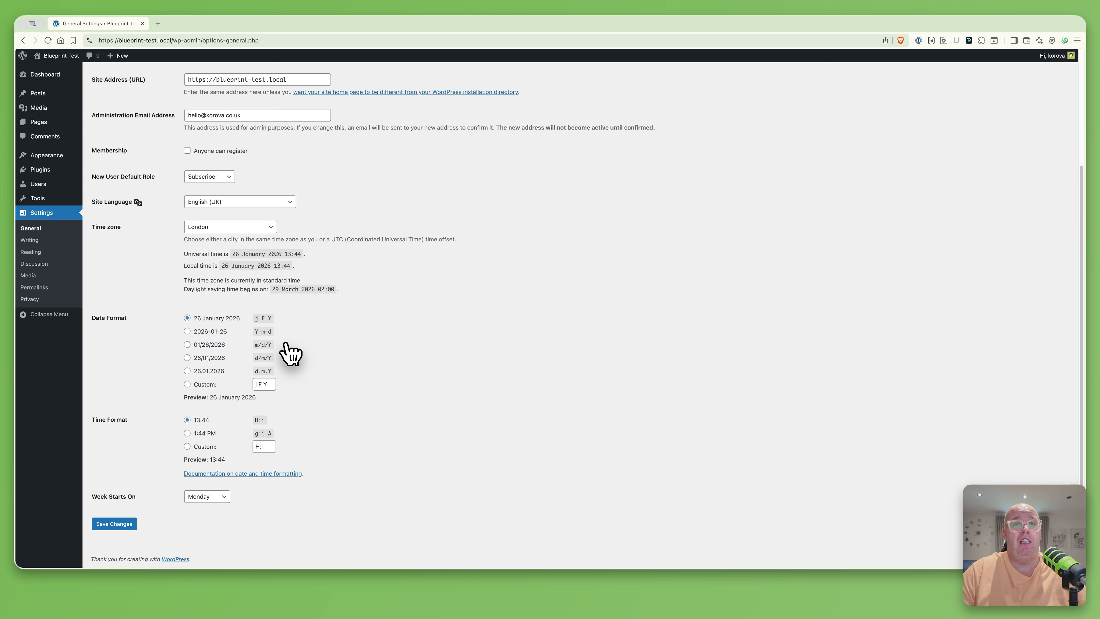
pyautogui.click(207, 359)
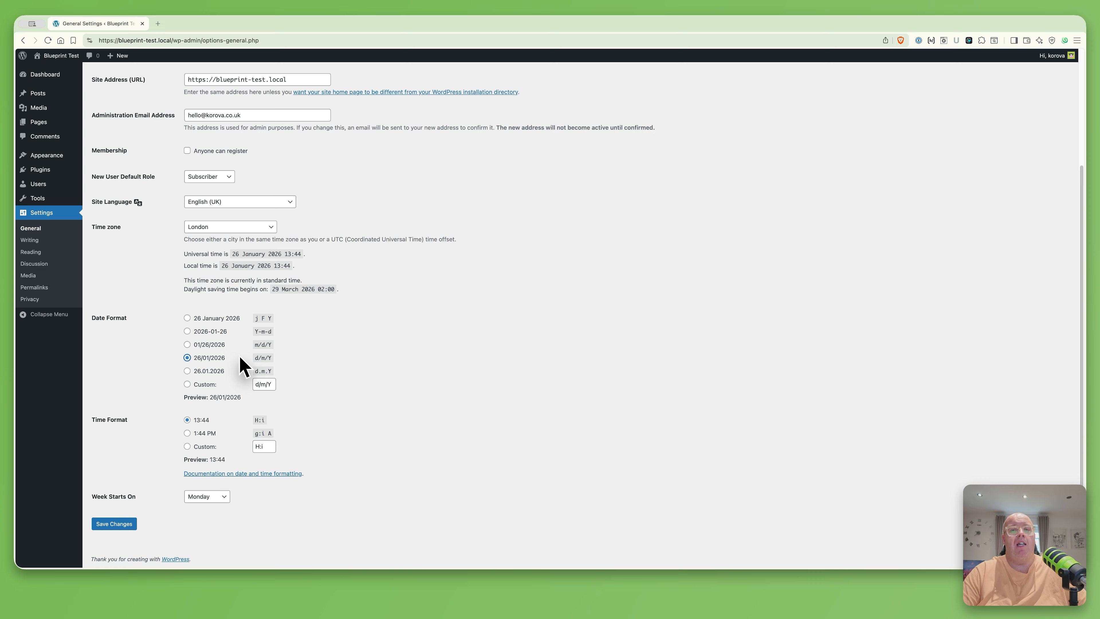
pyautogui.click(196, 332)
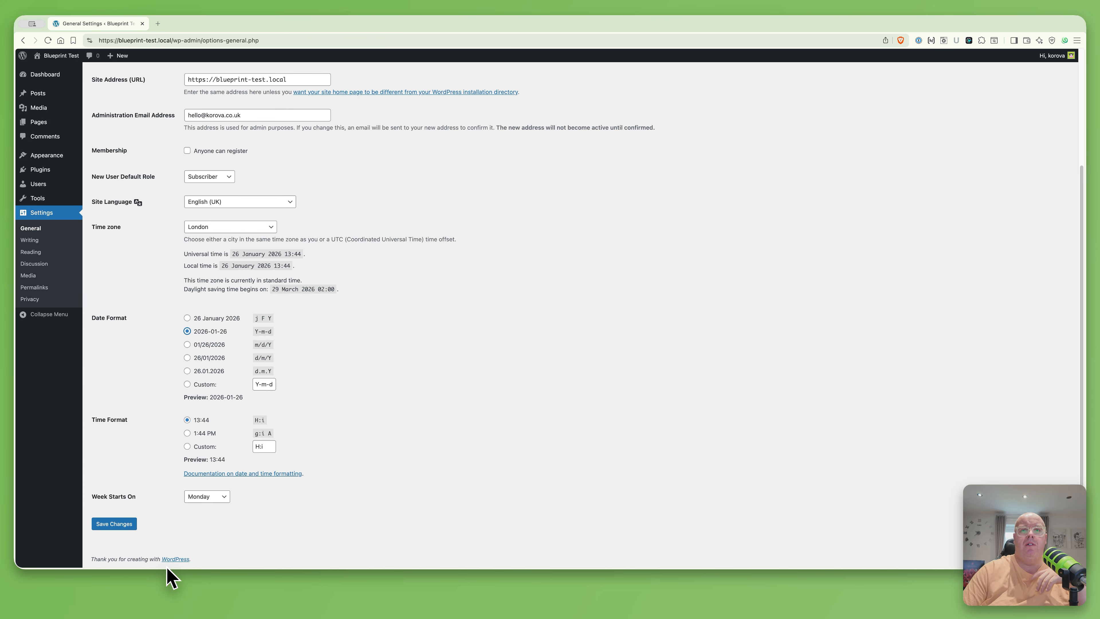
pyautogui.click(113, 524)
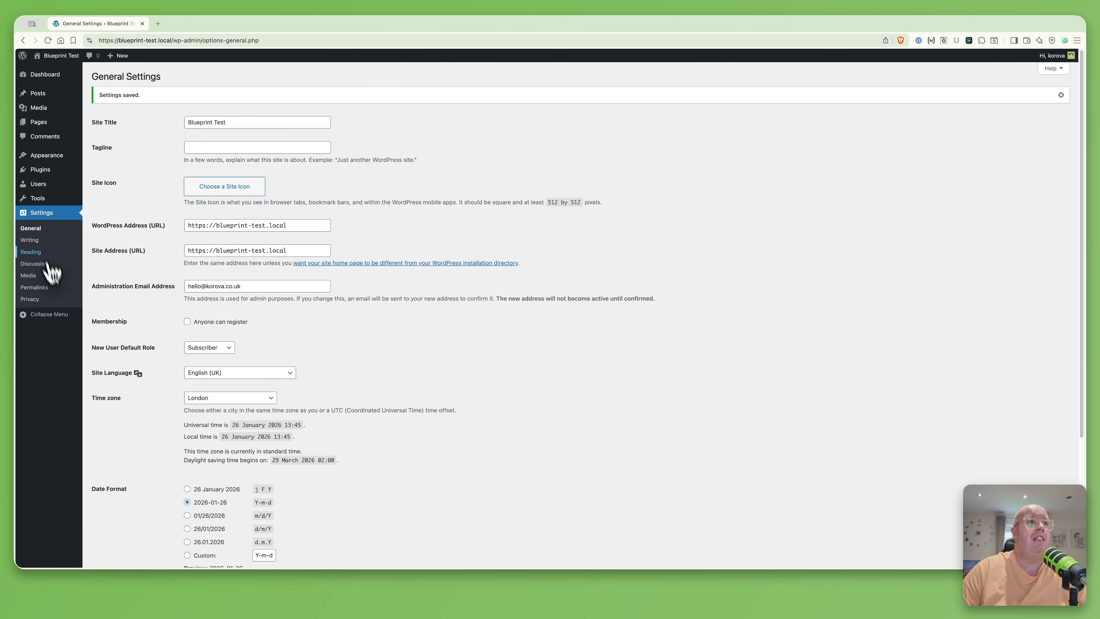
pyautogui.click(27, 241)
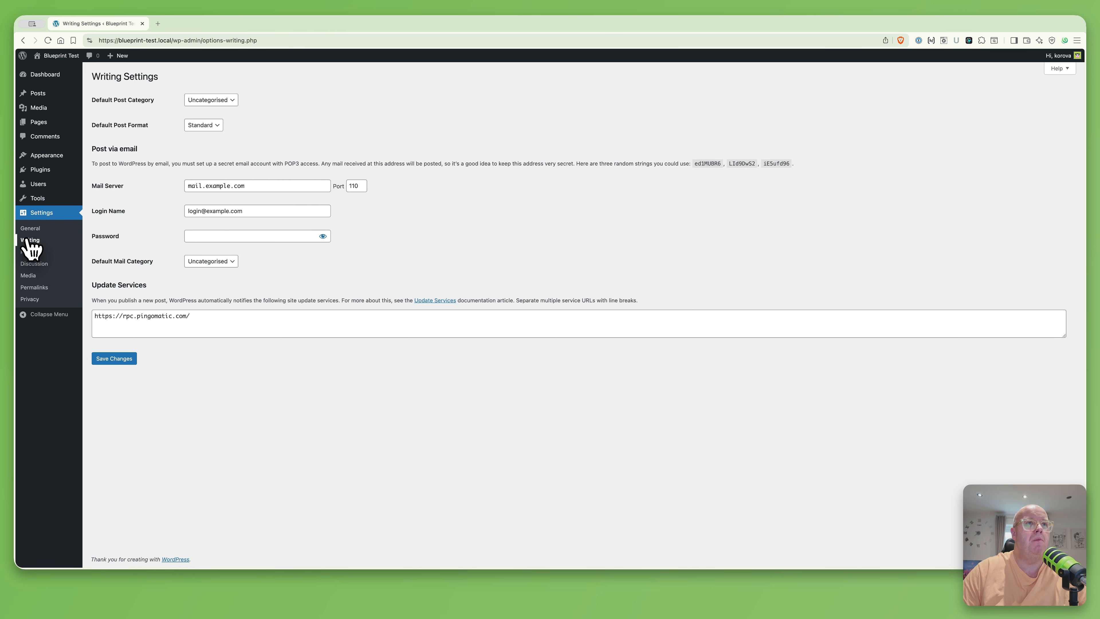
# Make Sample Page the static homepage, use excerpts in feeds, discourage indexing, and save
pyautogui.click(33, 252)
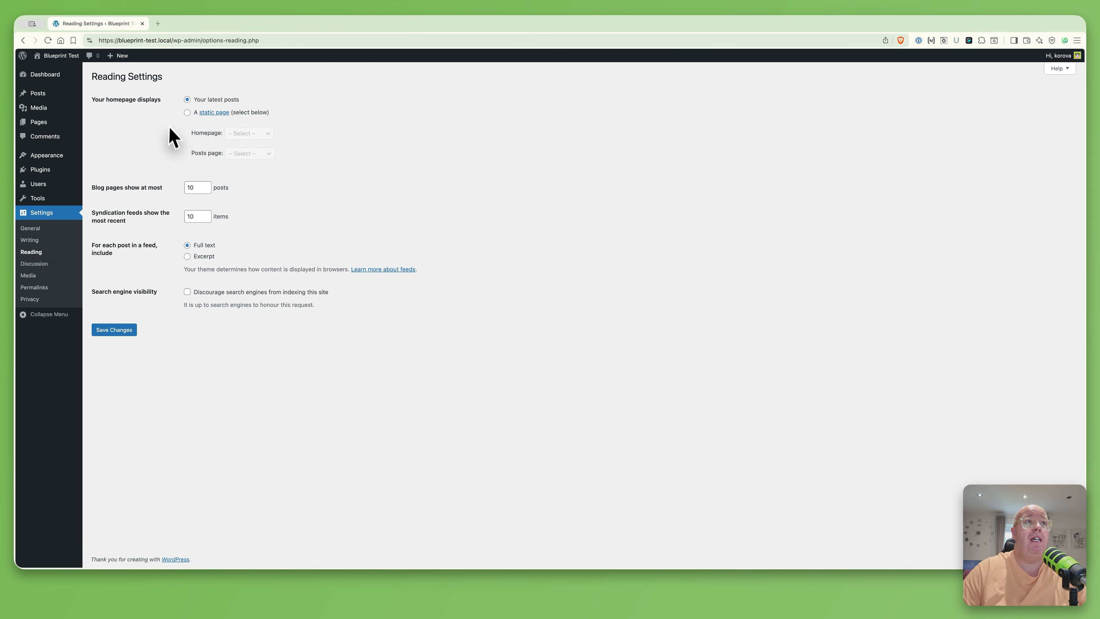
pyautogui.click(188, 113)
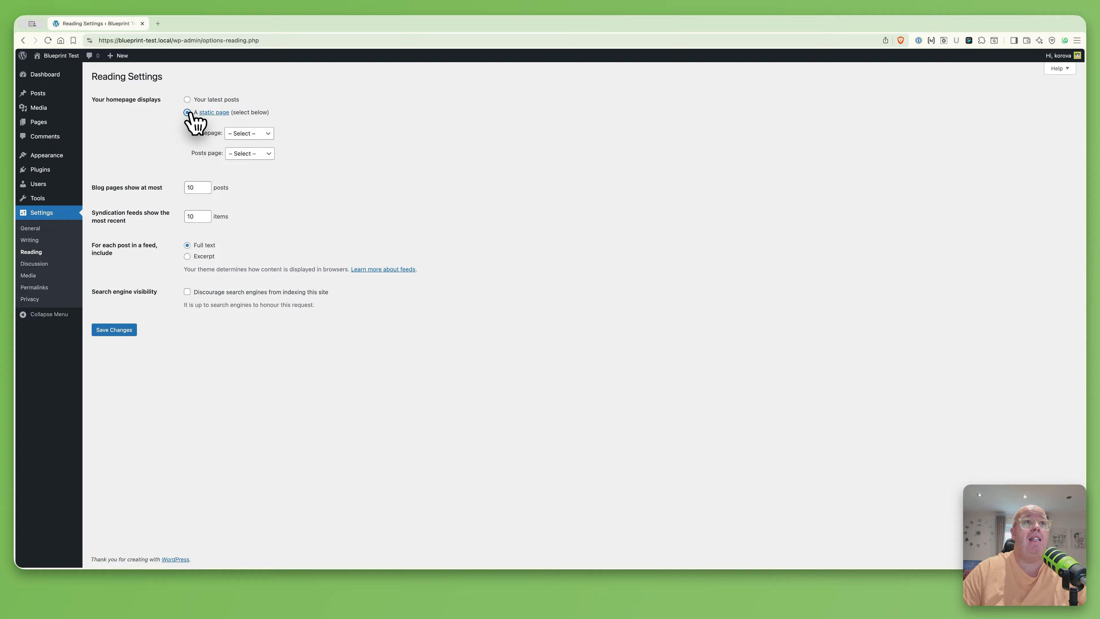
pyautogui.click(244, 135)
pyautogui.click(253, 144)
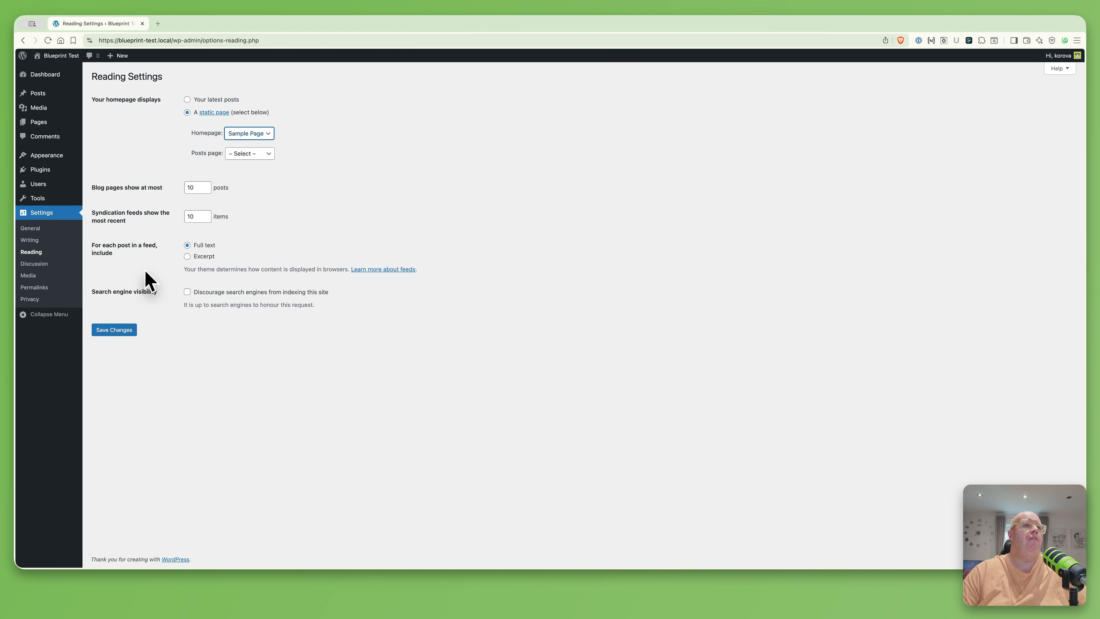
pyautogui.click(207, 261)
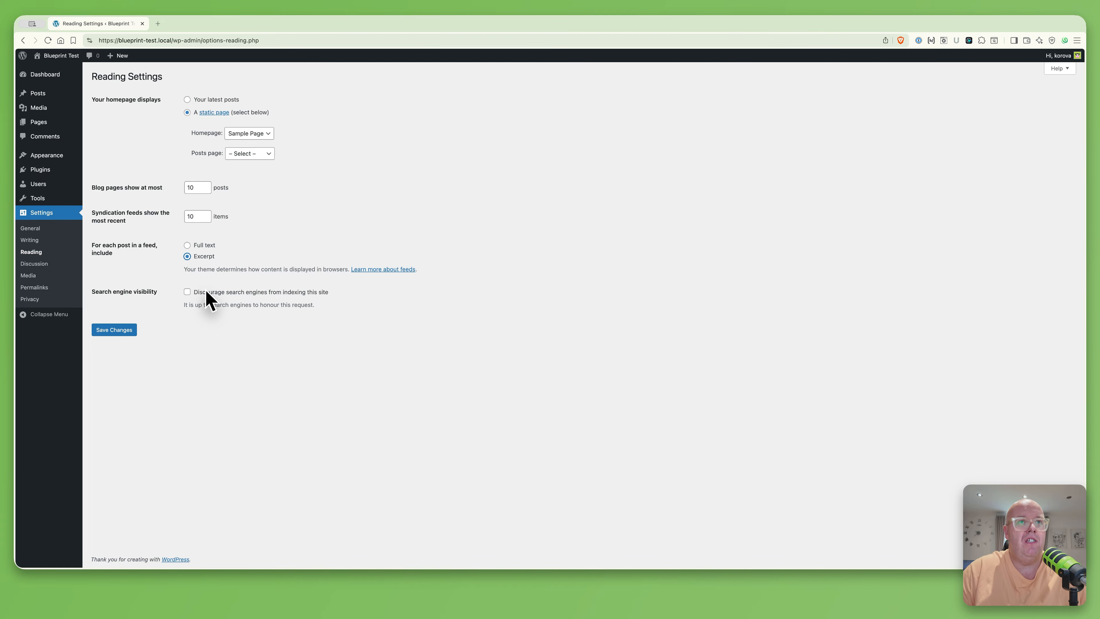
pyautogui.click(226, 295)
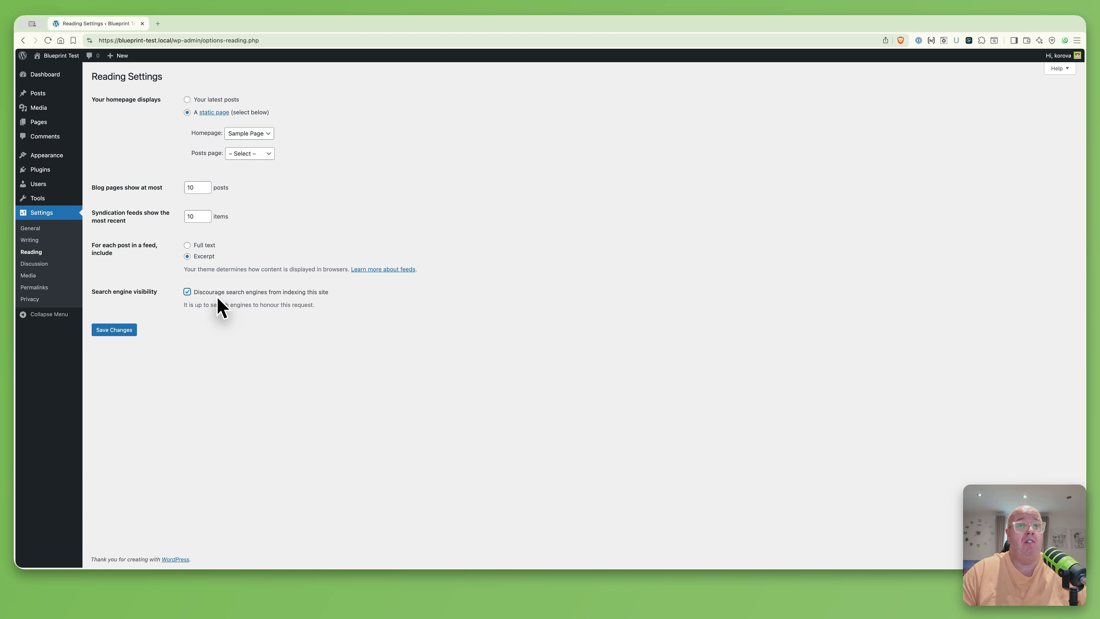
pyautogui.click(123, 330)
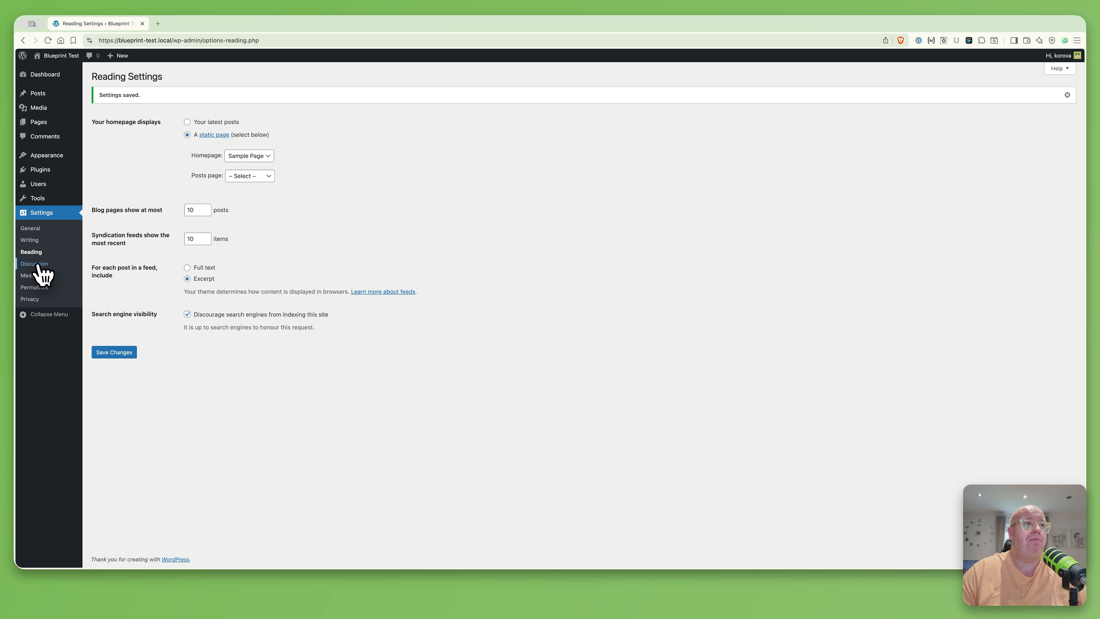
pyautogui.click(37, 265)
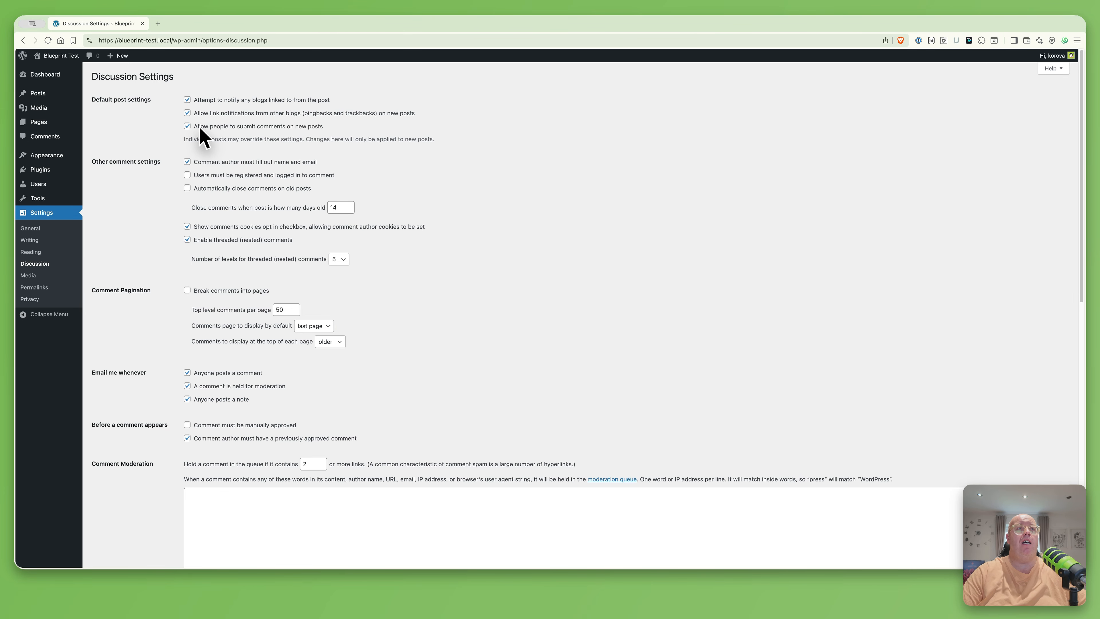
# Turn off comments on new posts, require manual comment approval, and save Discussion settings
pyautogui.scroll(5, 187, 136)
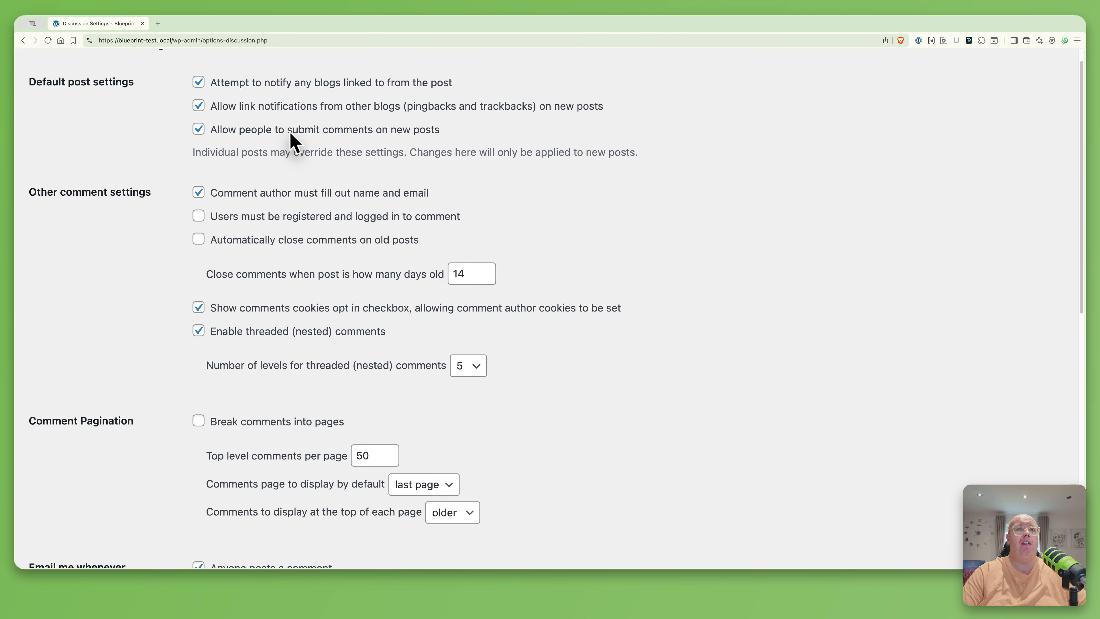
pyautogui.click(198, 130)
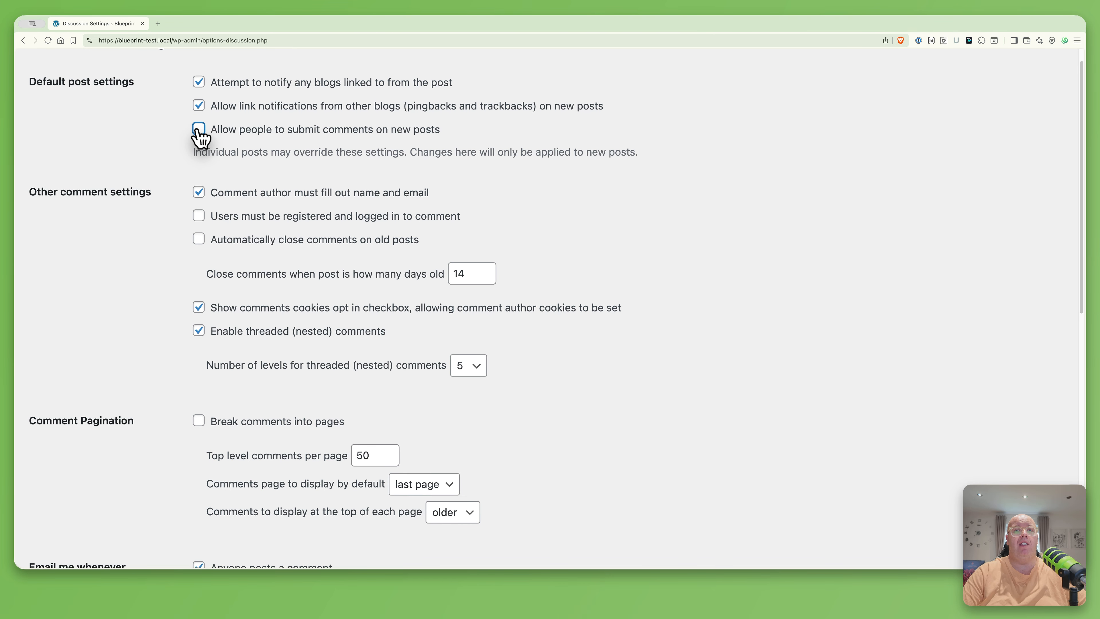
pyautogui.scroll(-3, 294, 177)
pyautogui.scroll(-5, 299, 184)
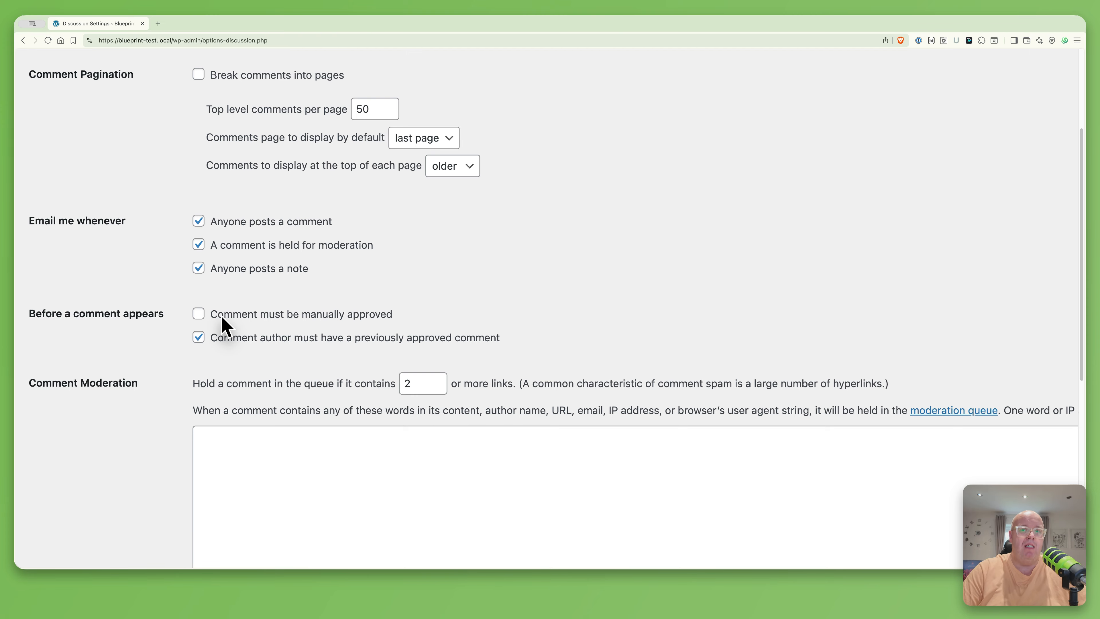
pyautogui.click(222, 318)
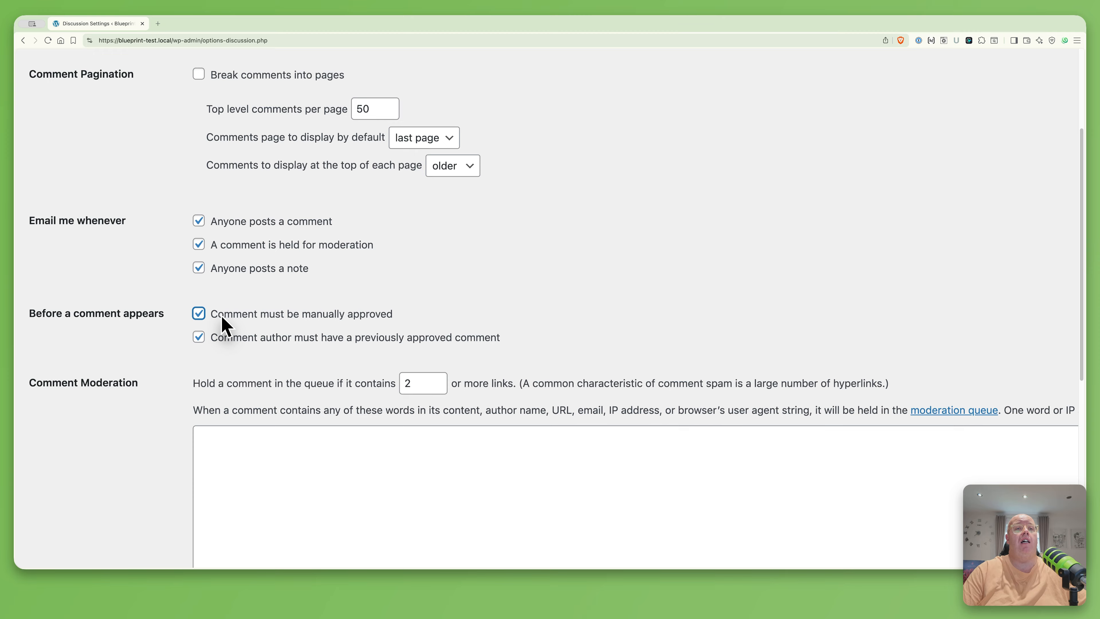
pyautogui.press('super+0')
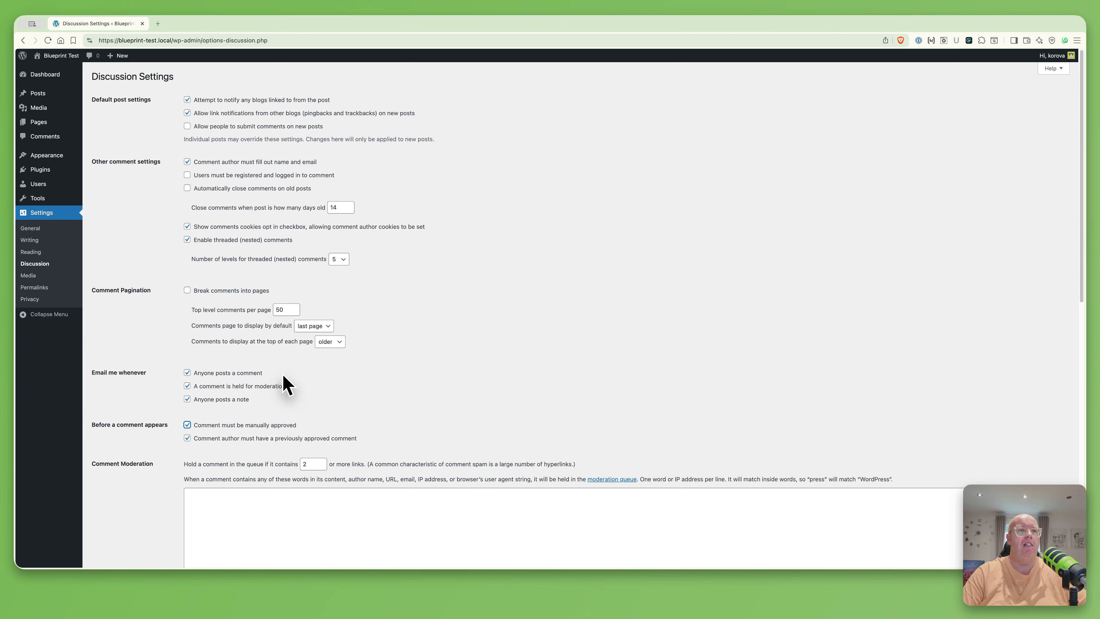
pyautogui.scroll(-10, 283, 386)
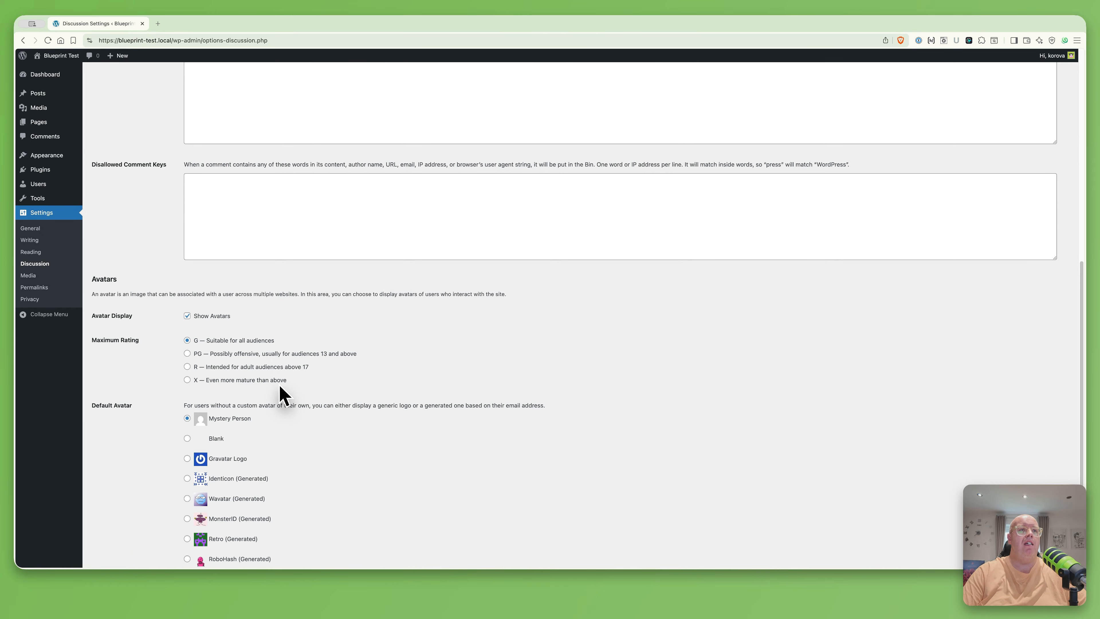
pyautogui.scroll(-5, 282, 393)
pyautogui.click(112, 525)
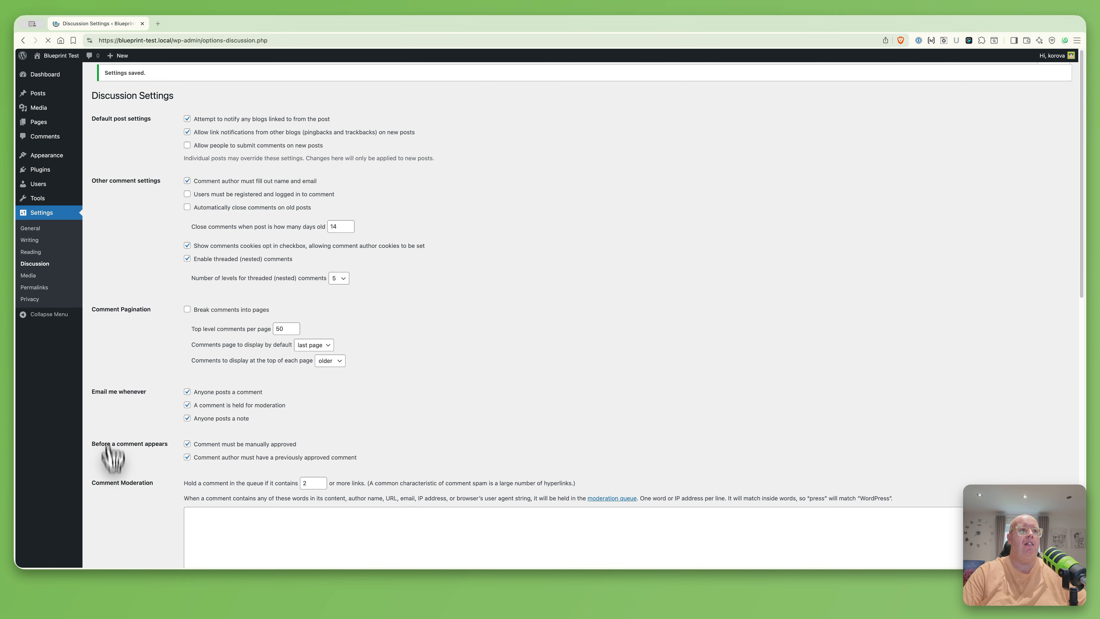
pyautogui.click(33, 276)
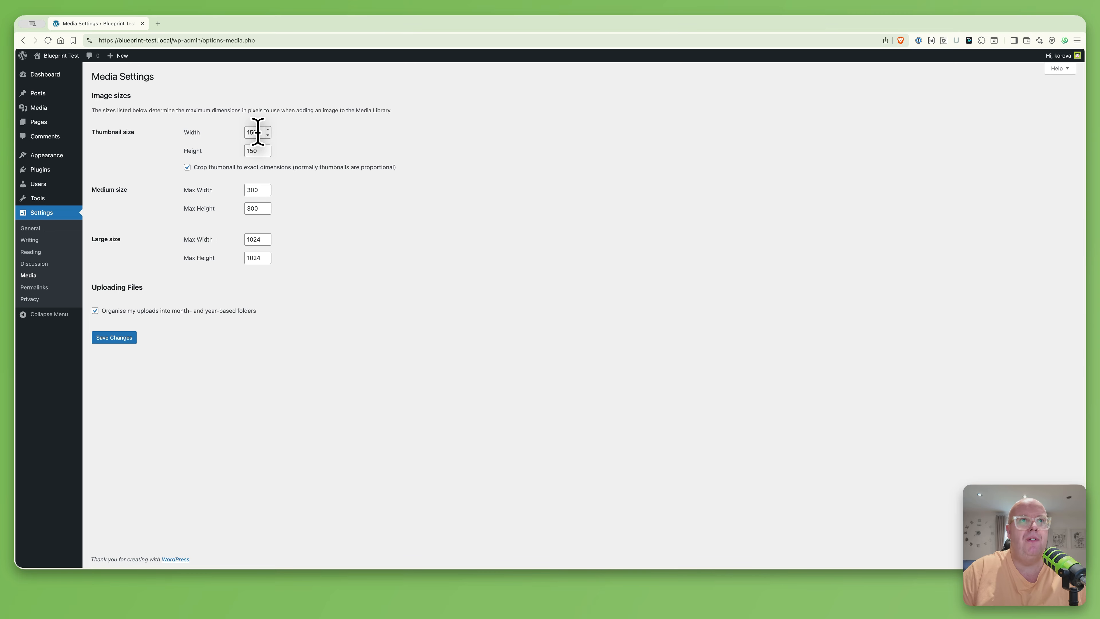
# Set the thumbnail size to 320×320 and the medium size to 960×960
pyautogui.moveTo(258, 132); pyautogui.dragTo(247, 130)
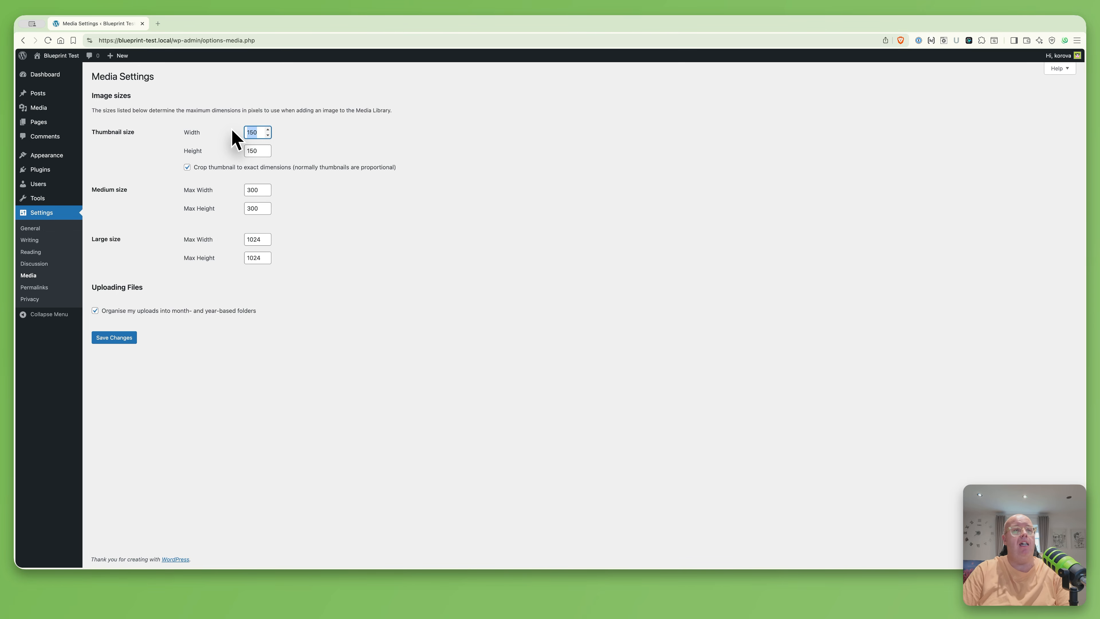
pyautogui.write('329')
pyautogui.press('Tab')
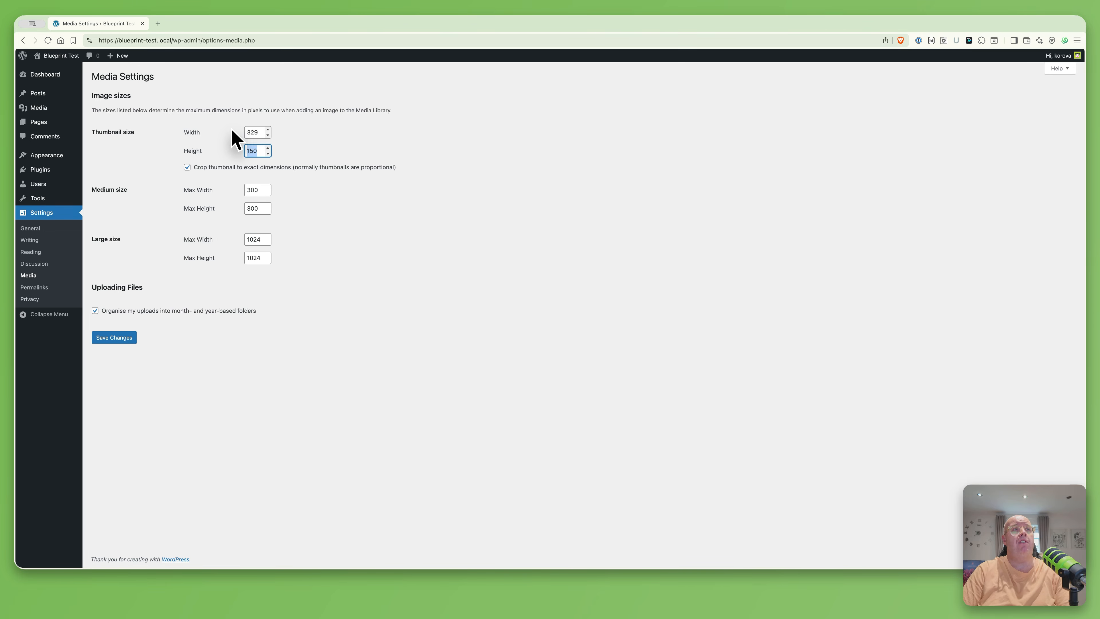
pyautogui.hotkey('shift', 'Tab')
pyautogui.write('320')
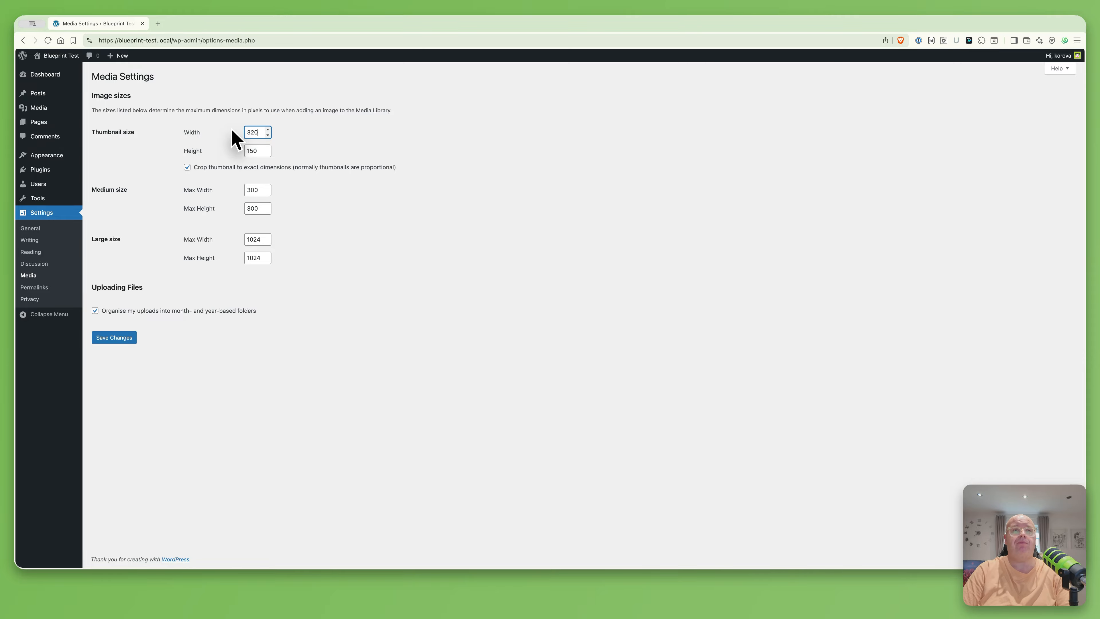
pyautogui.press('Tab')
pyautogui.write('320')
pyautogui.press('Tab')
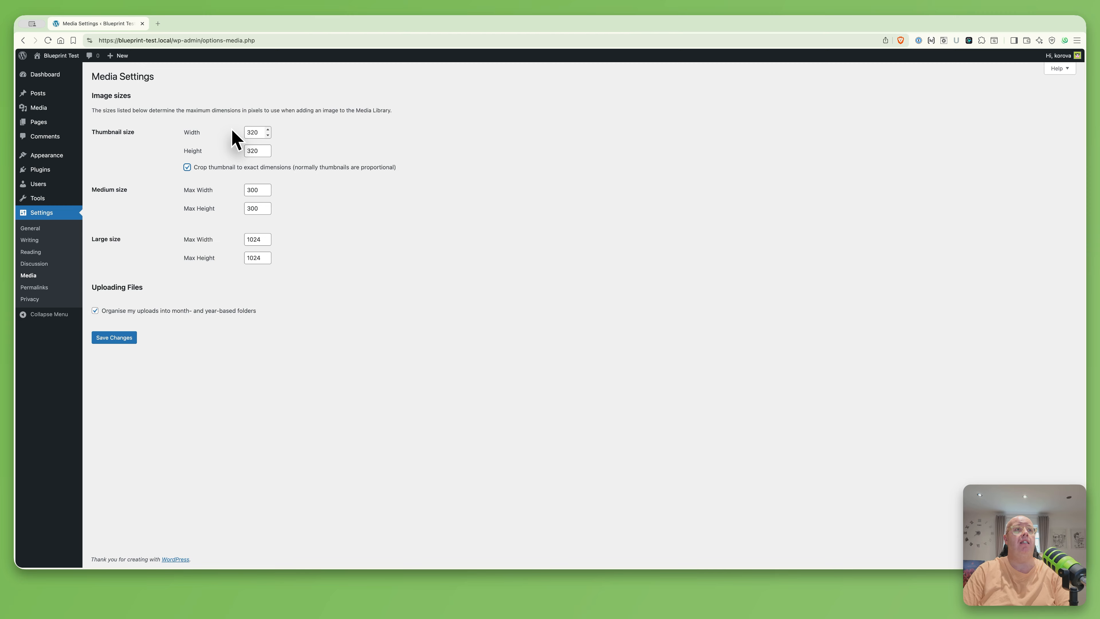
pyautogui.press('Tab')
pyautogui.write('960')
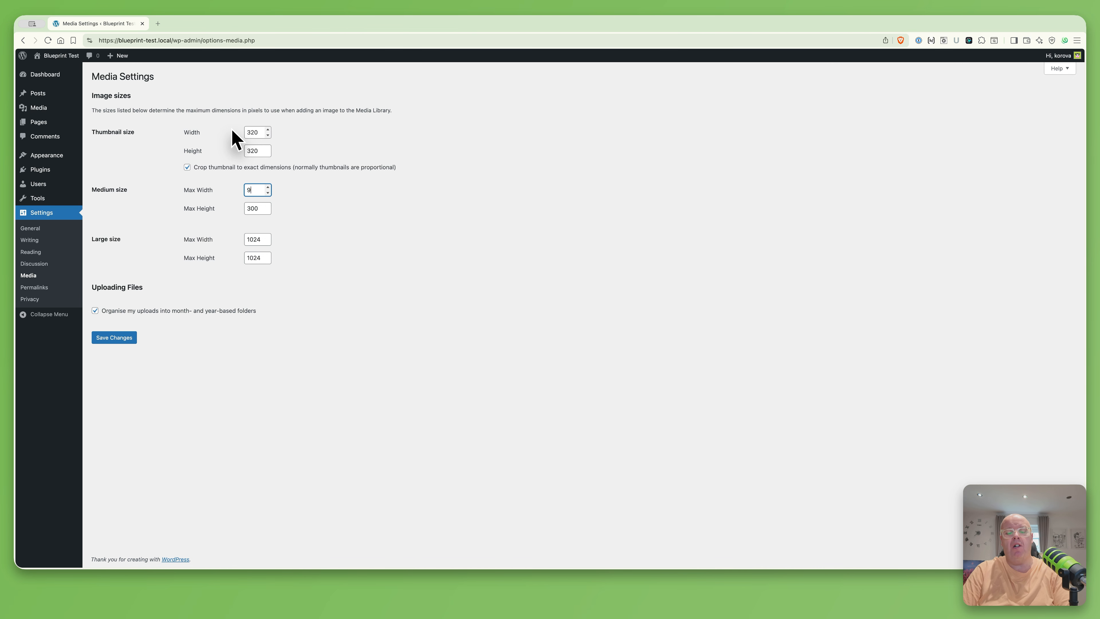
pyautogui.press('Tab')
pyautogui.write('960')
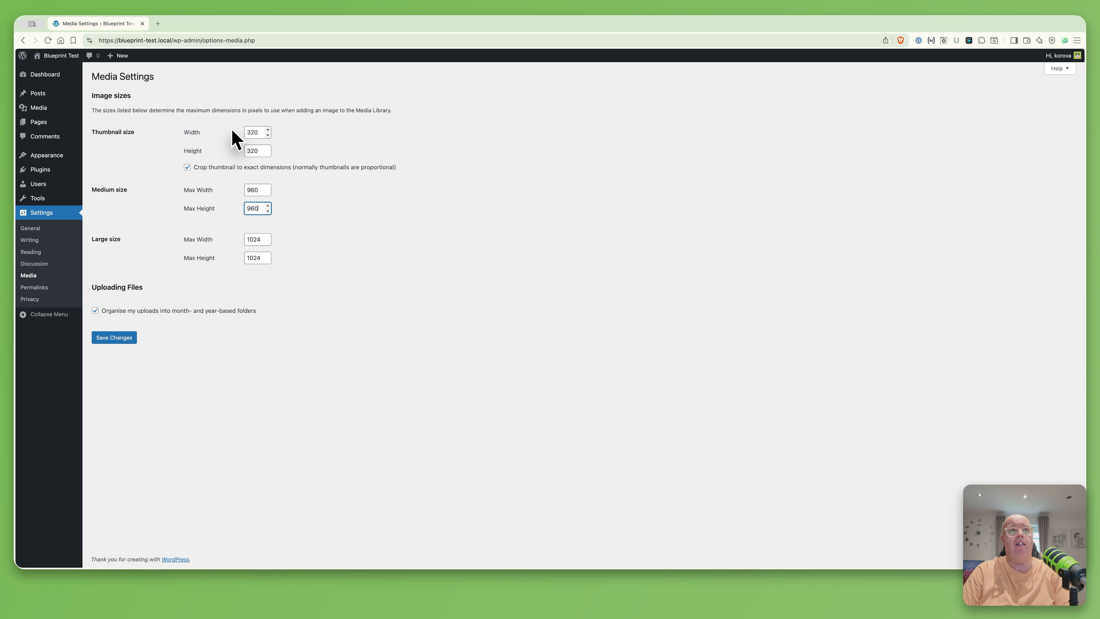
# Set the large size to 1920×1920, turn off month/year upload folders, and save
pyautogui.press('Tab')
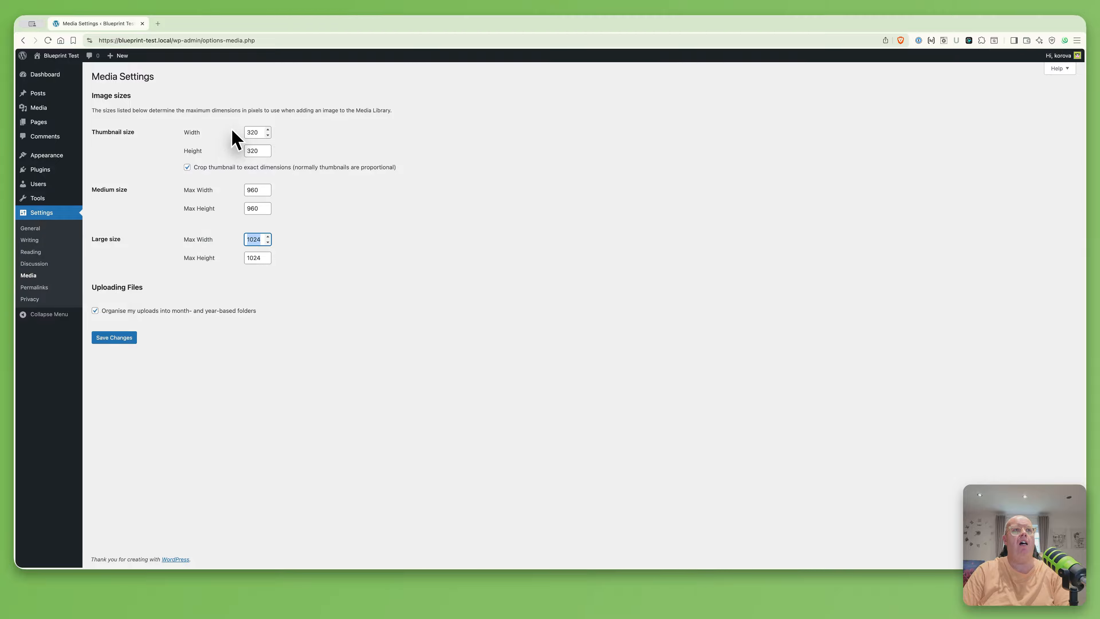
pyautogui.write('1920')
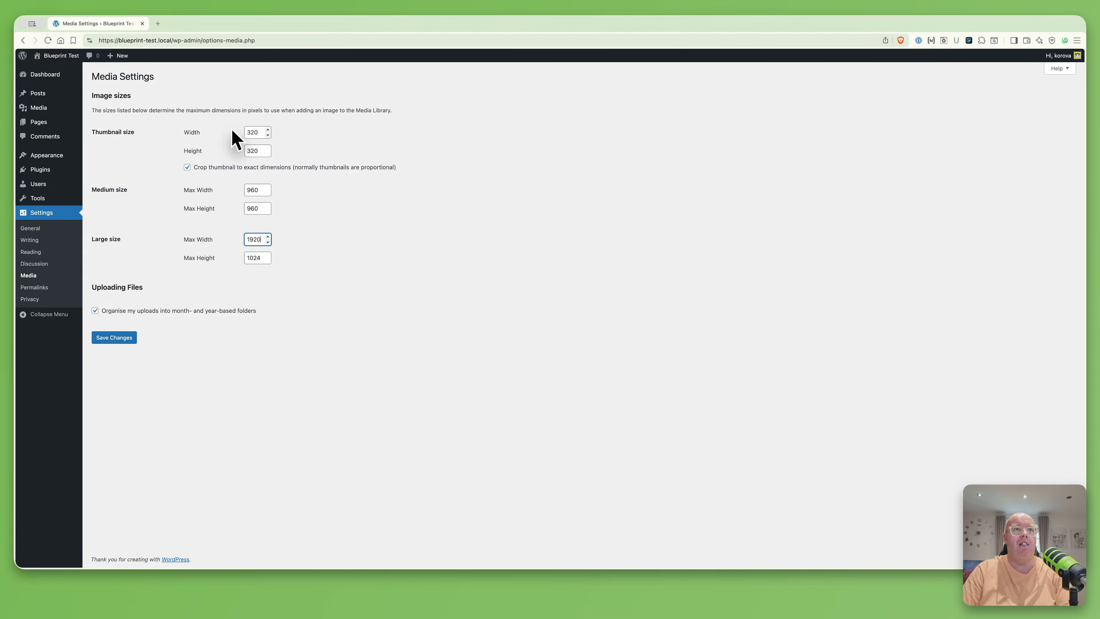
pyautogui.press('Tab')
pyautogui.write('19')
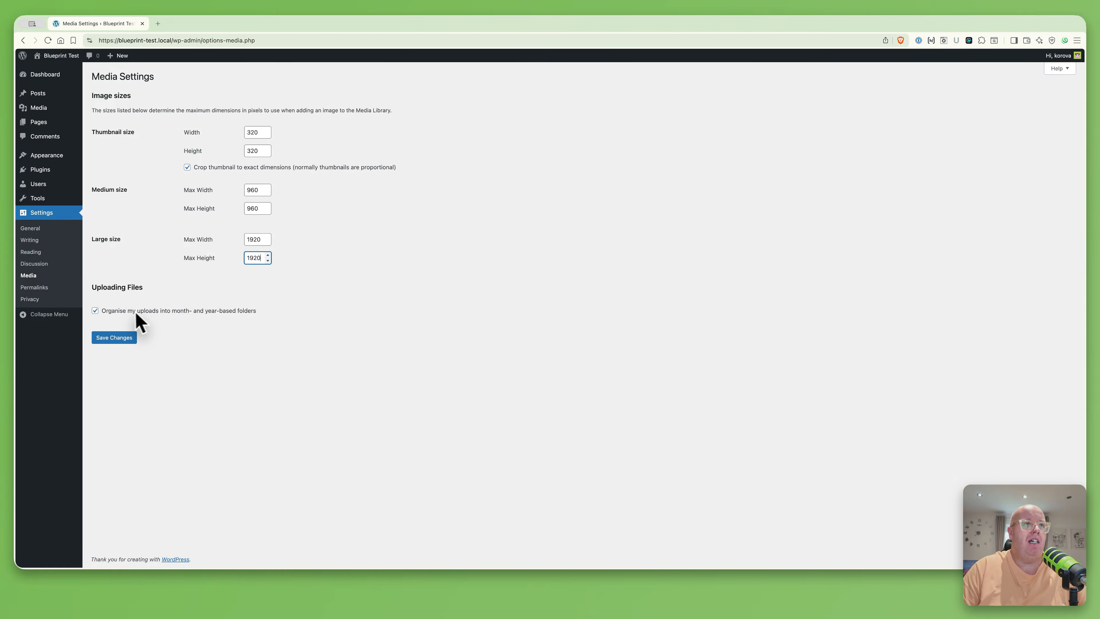
pyautogui.click(107, 313)
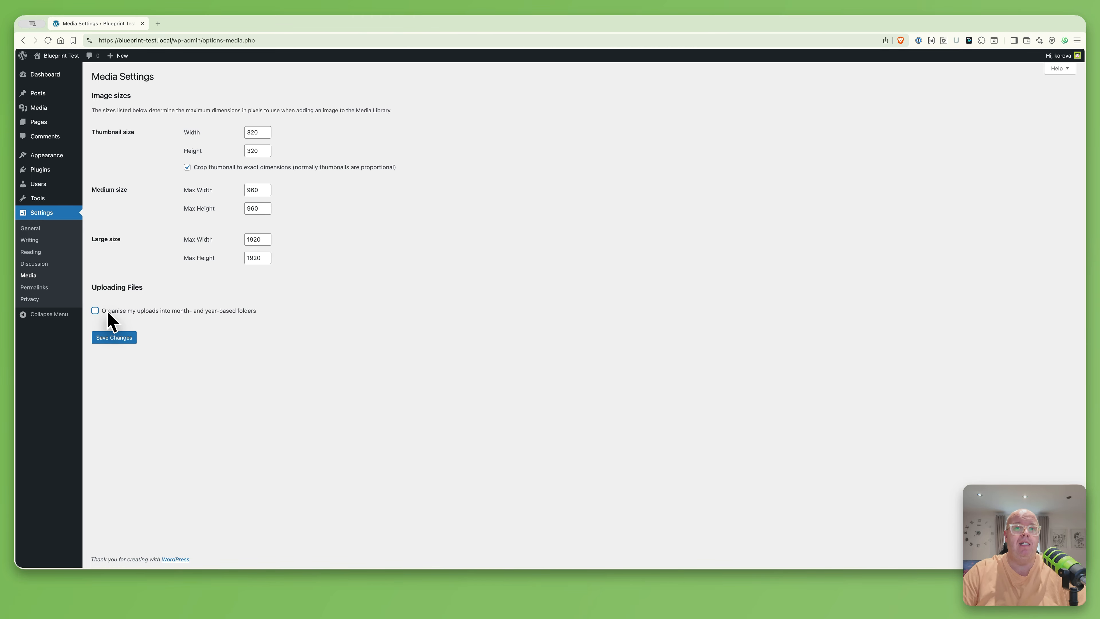
pyautogui.click(118, 335)
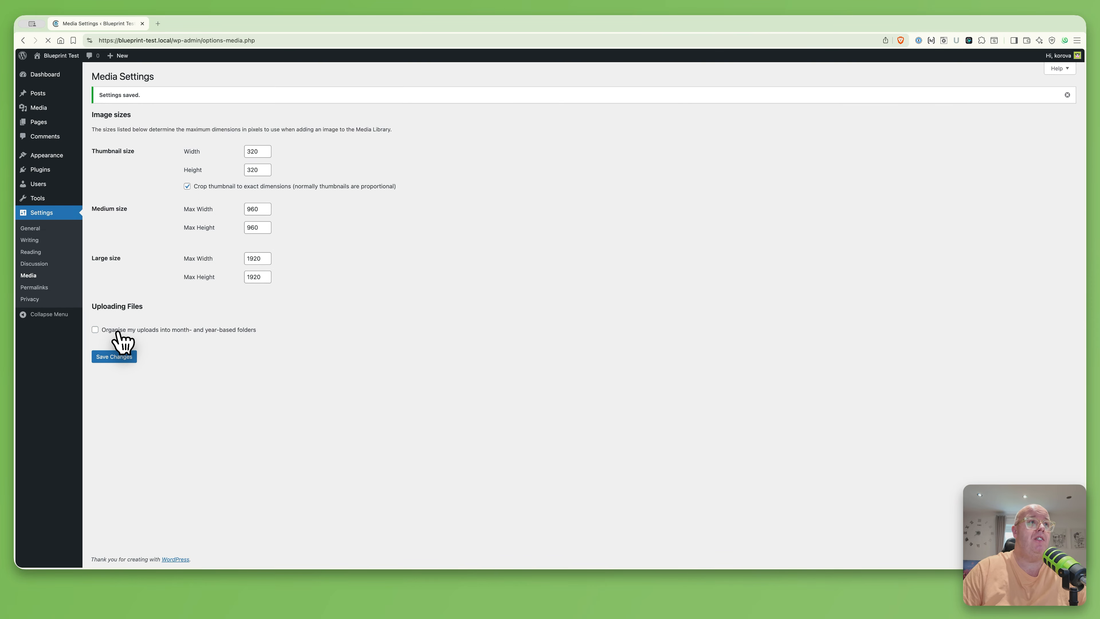
pyautogui.click(36, 288)
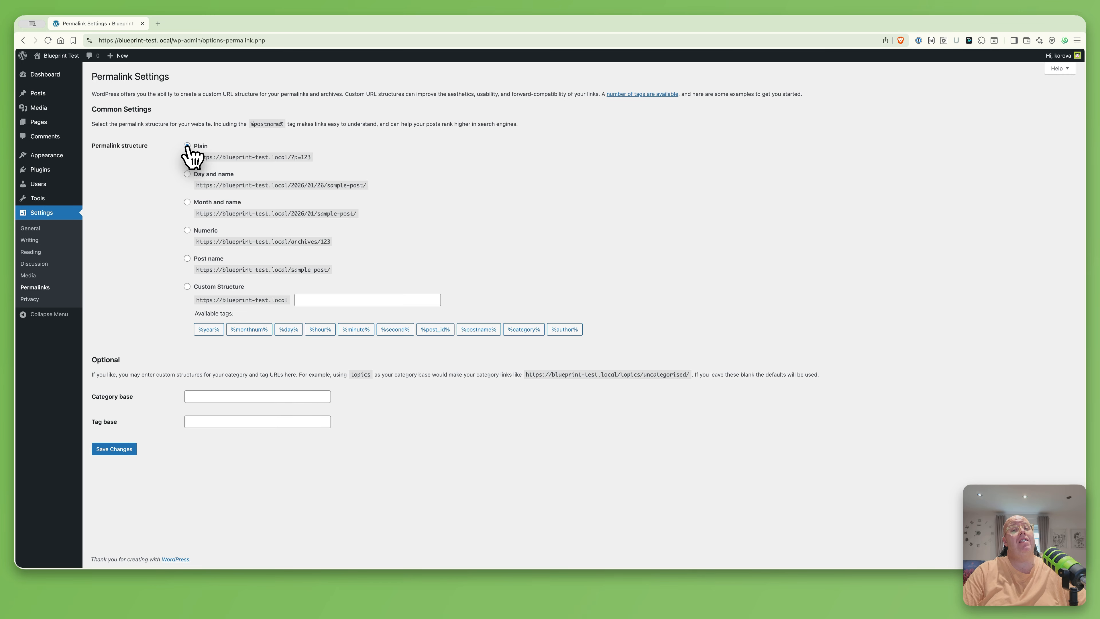
# Switch permalinks to the Post name structure (/%postname%/) and save
pyautogui.click(208, 260)
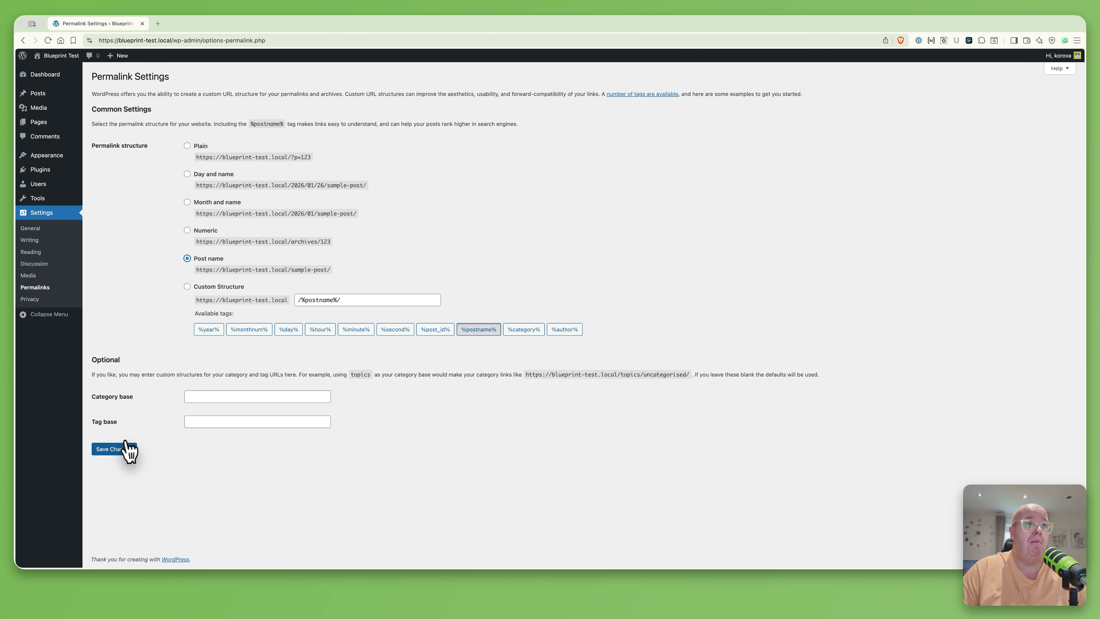
pyautogui.click(120, 451)
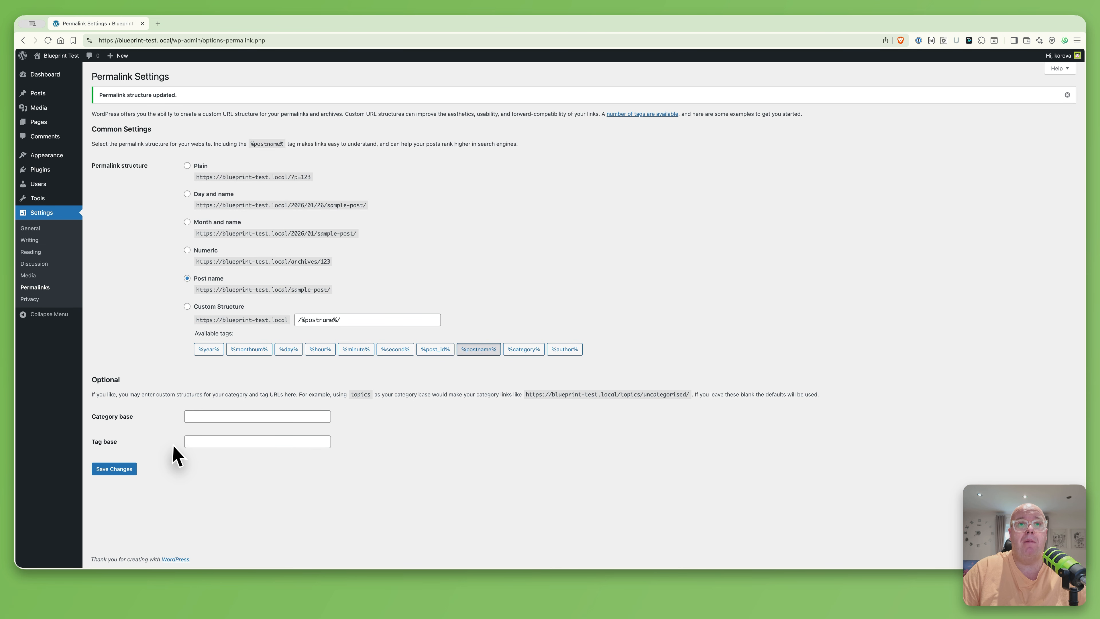
# Look over the Privacy settings and the empty Posts list, then show All Pages
pyautogui.click(33, 299)
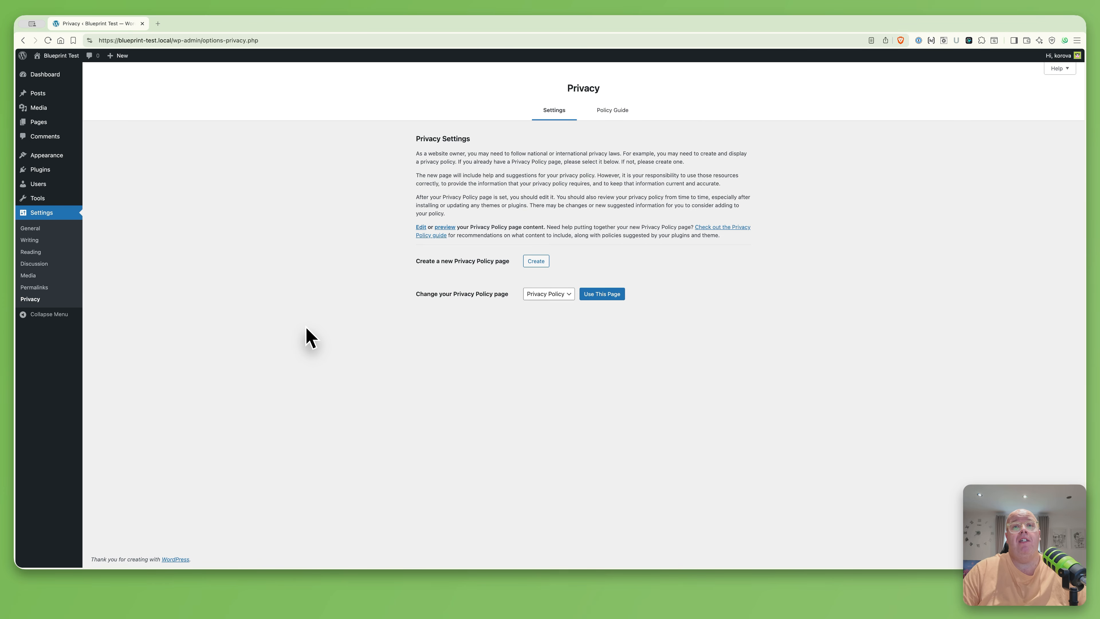
pyautogui.click(39, 94)
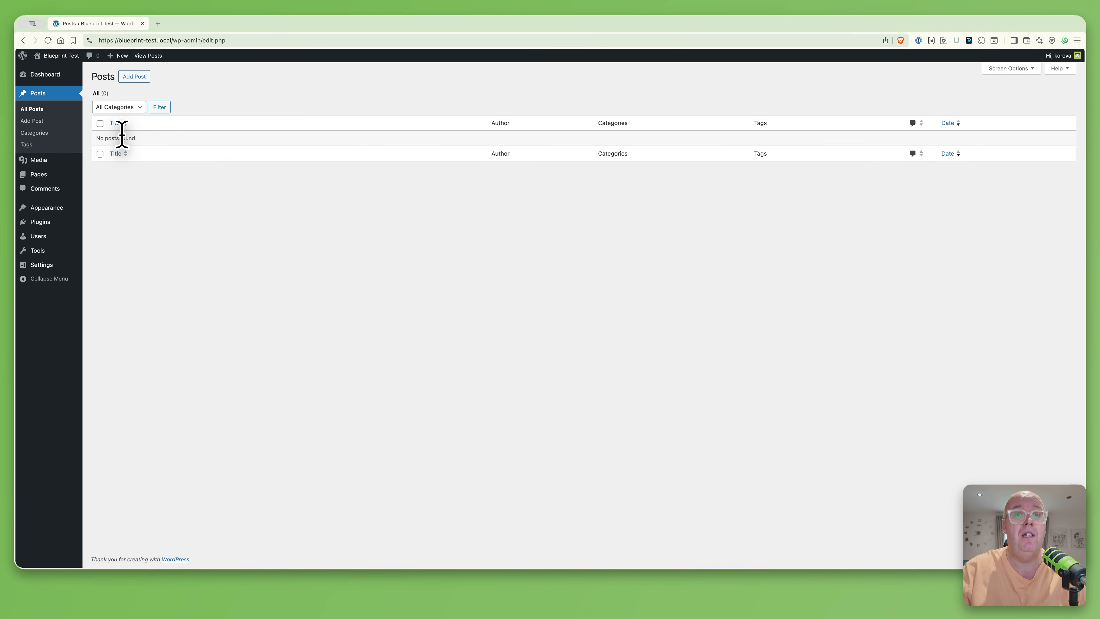
pyautogui.click(34, 175)
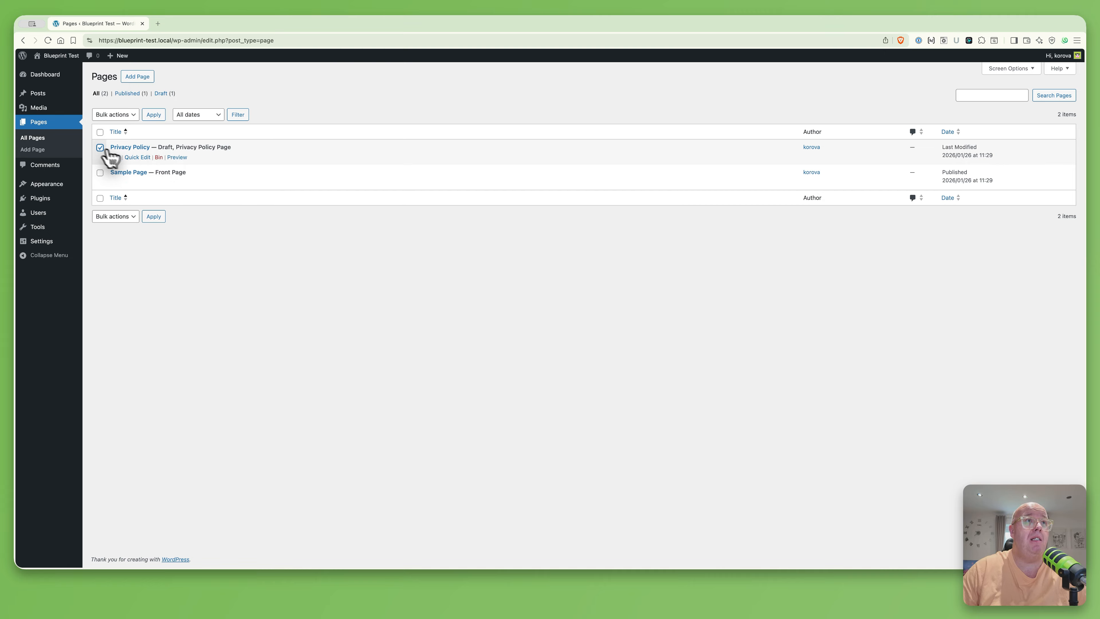
# Bin the Privacy Policy page and empty the bin to delete it permanently
pyautogui.click(157, 157)
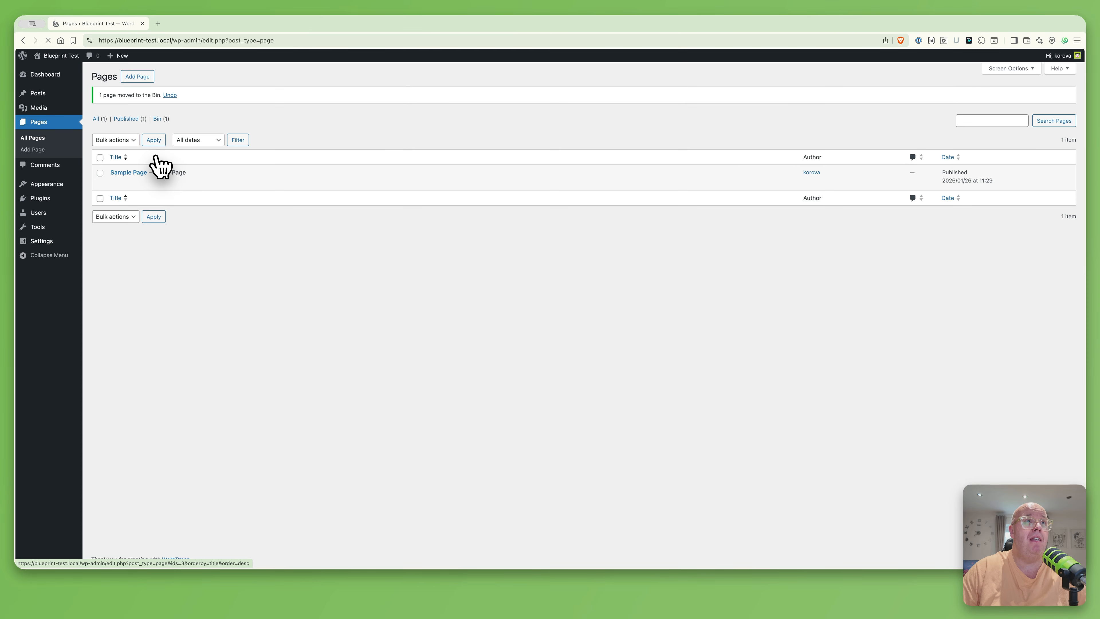
pyautogui.click(158, 119)
pyautogui.click(293, 115)
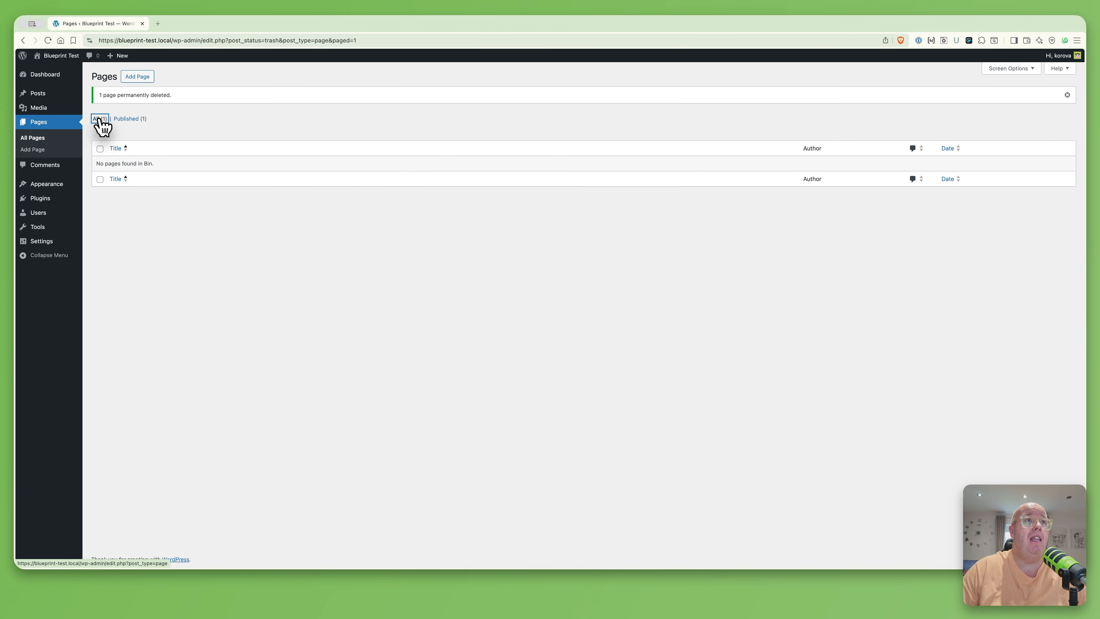
pyautogui.click(98, 119)
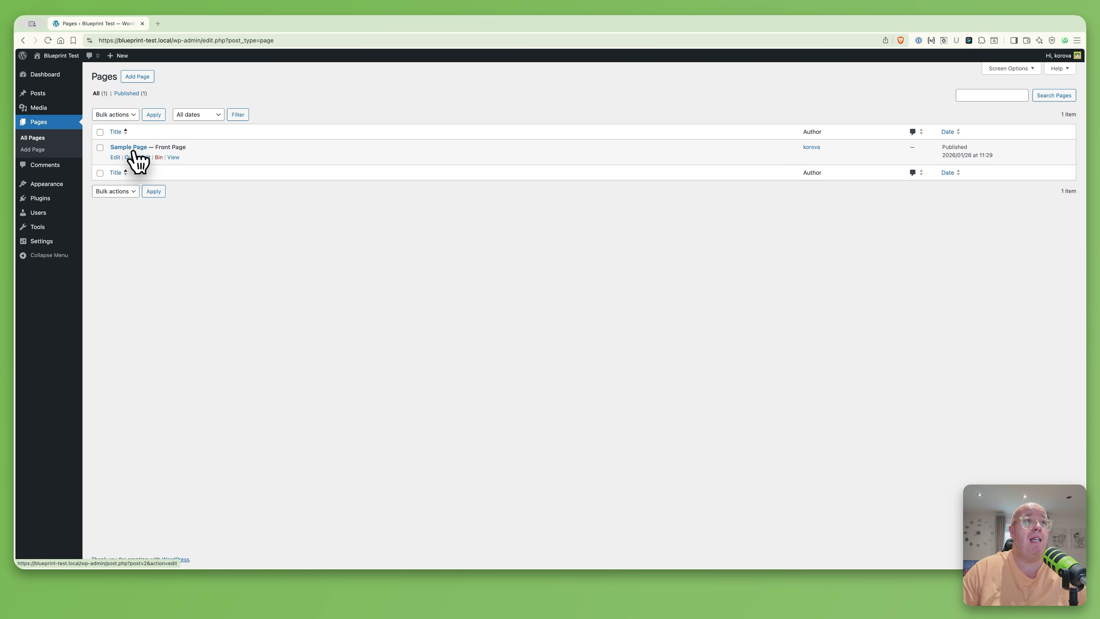
# Quick-edit Sample Page to title 'Home Page' with slug 'home'
pyautogui.click(137, 157)
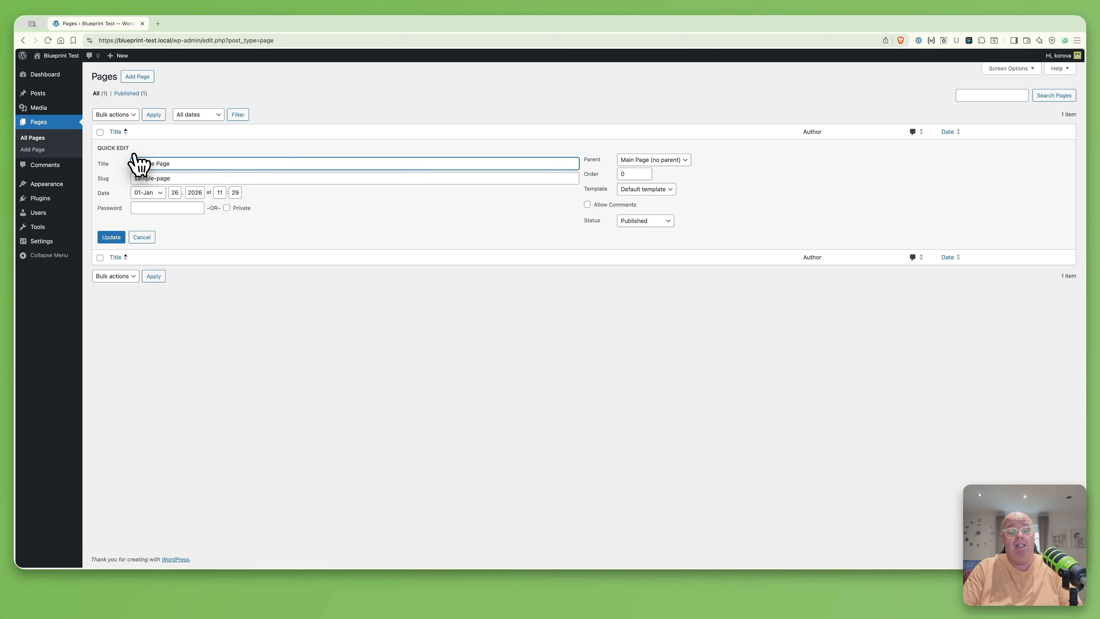
pyautogui.press('super+a')
pyautogui.press('BackSpace')
pyautogui.write('Home P')
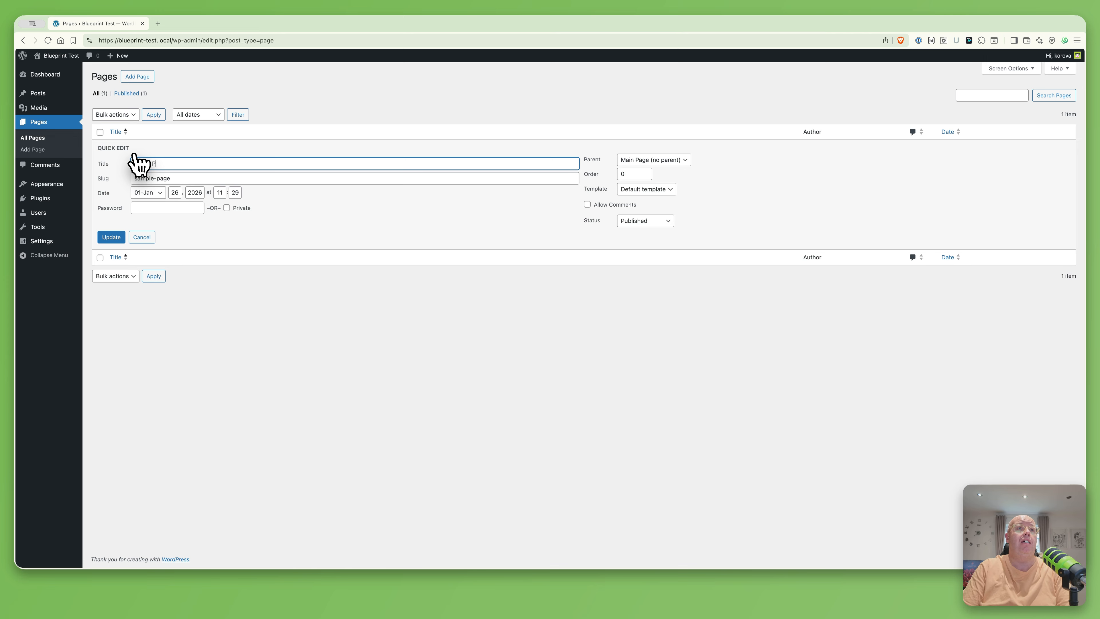
pyautogui.write('age')
pyautogui.press('Tab')
pyautogui.write('home')
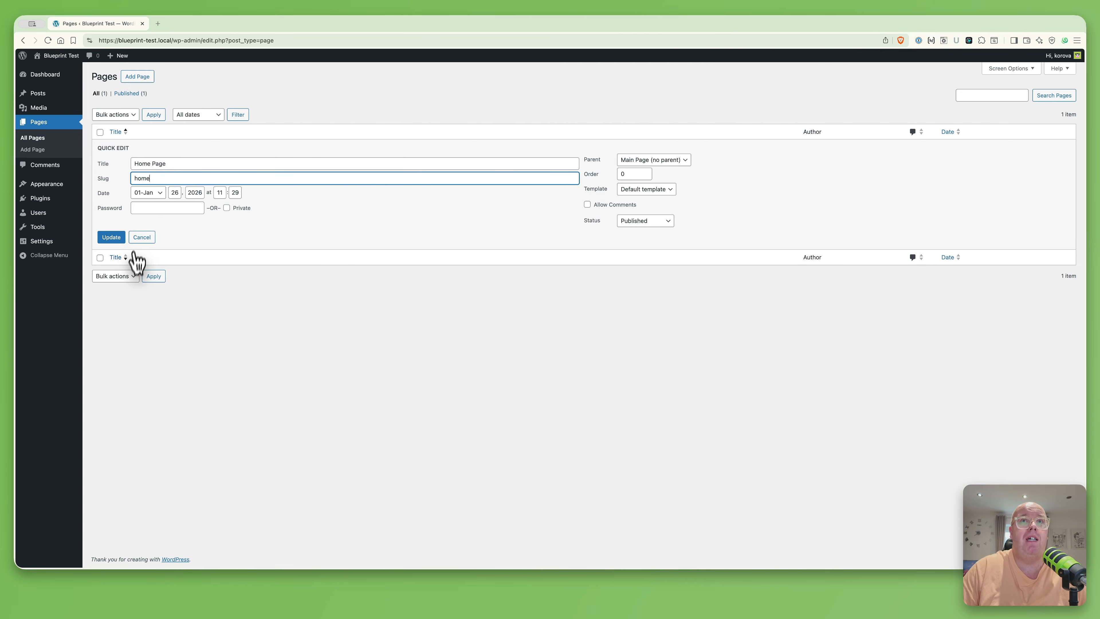
pyautogui.click(112, 237)
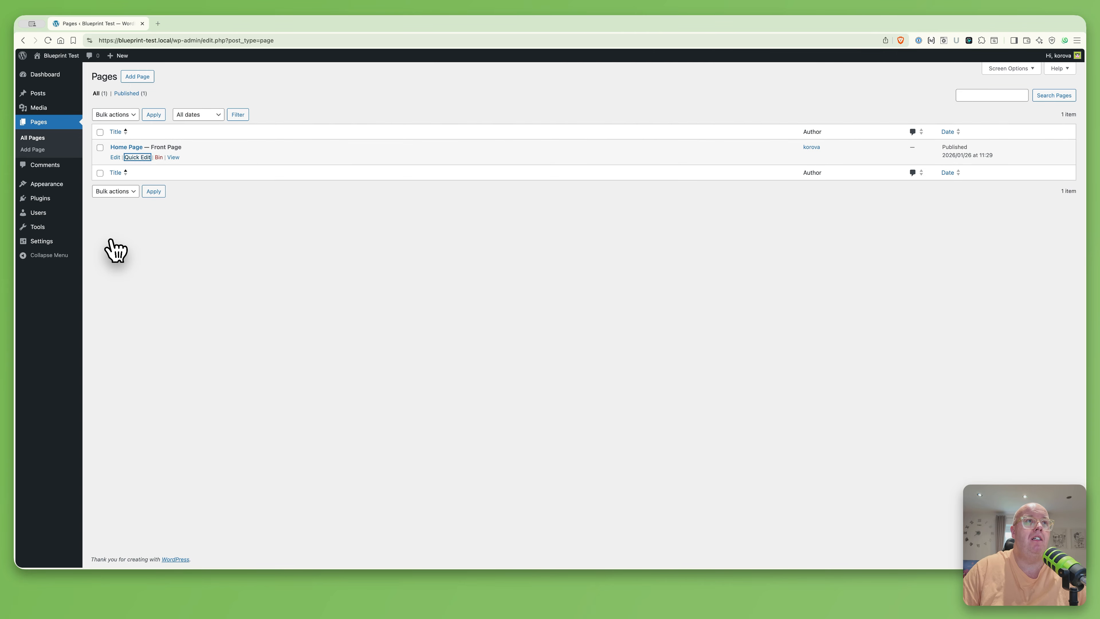
# Delete all the example blocks from the Home Page in the block editor and save it
pyautogui.click(128, 147)
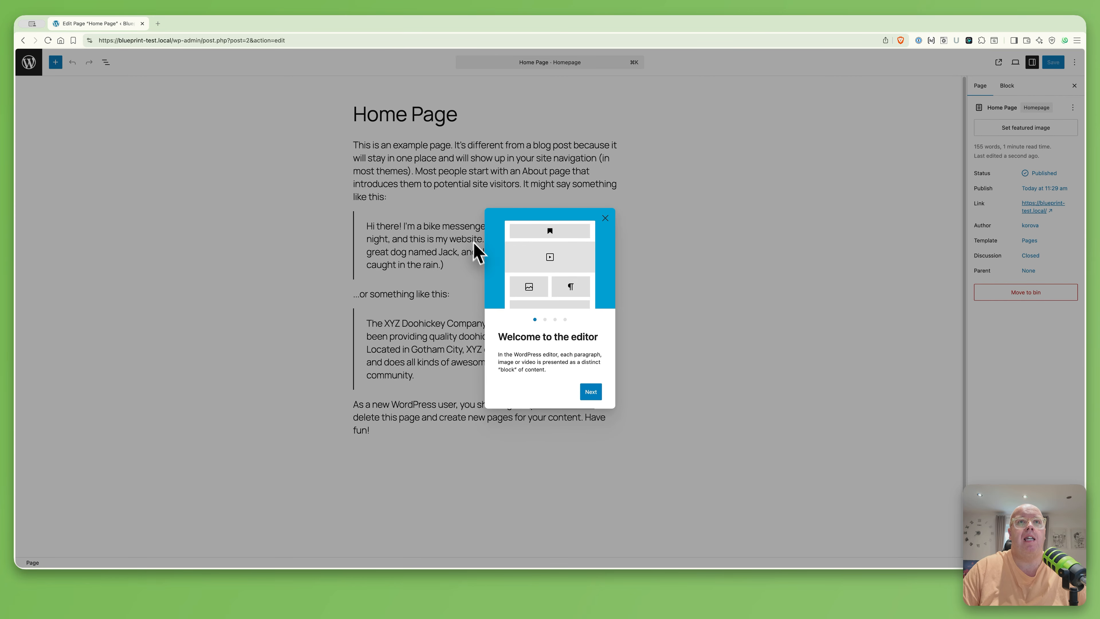
pyautogui.click(605, 218)
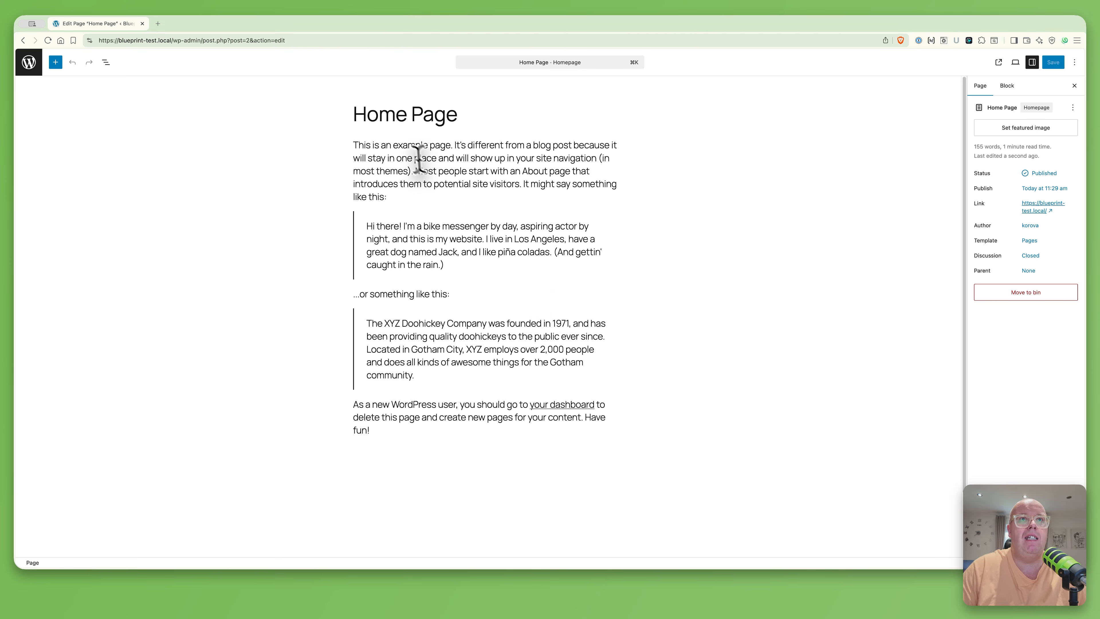
pyautogui.click(402, 147)
pyautogui.press('super+a')
pyautogui.press('BackSpace')
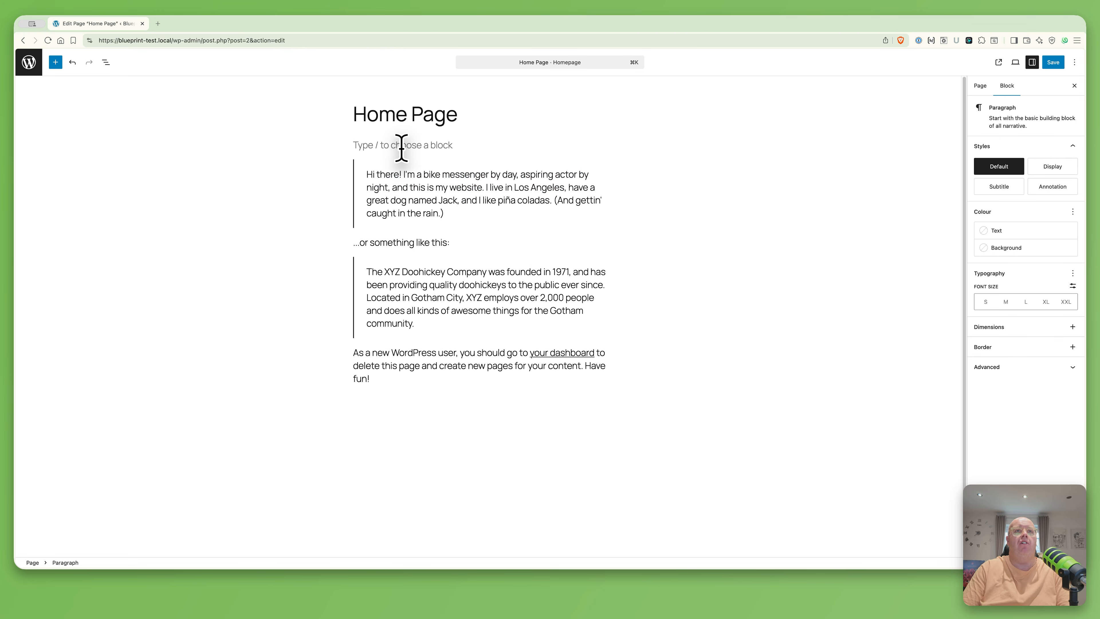
pyautogui.press('Delete')
pyautogui.press('super+a')
pyautogui.press('BackSpace')
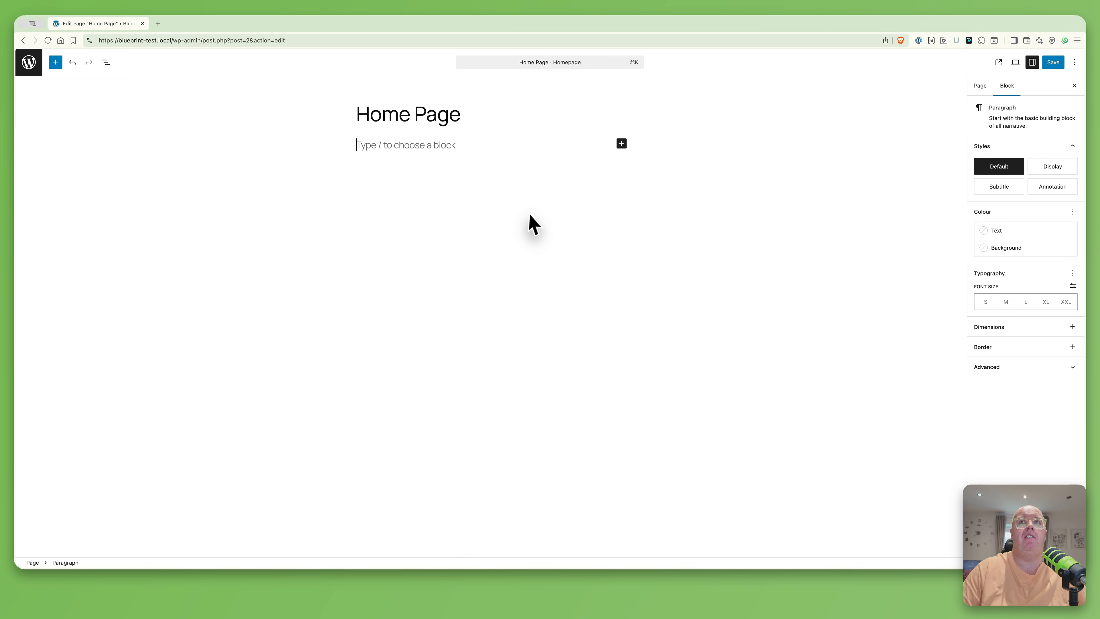
pyautogui.click(1061, 64)
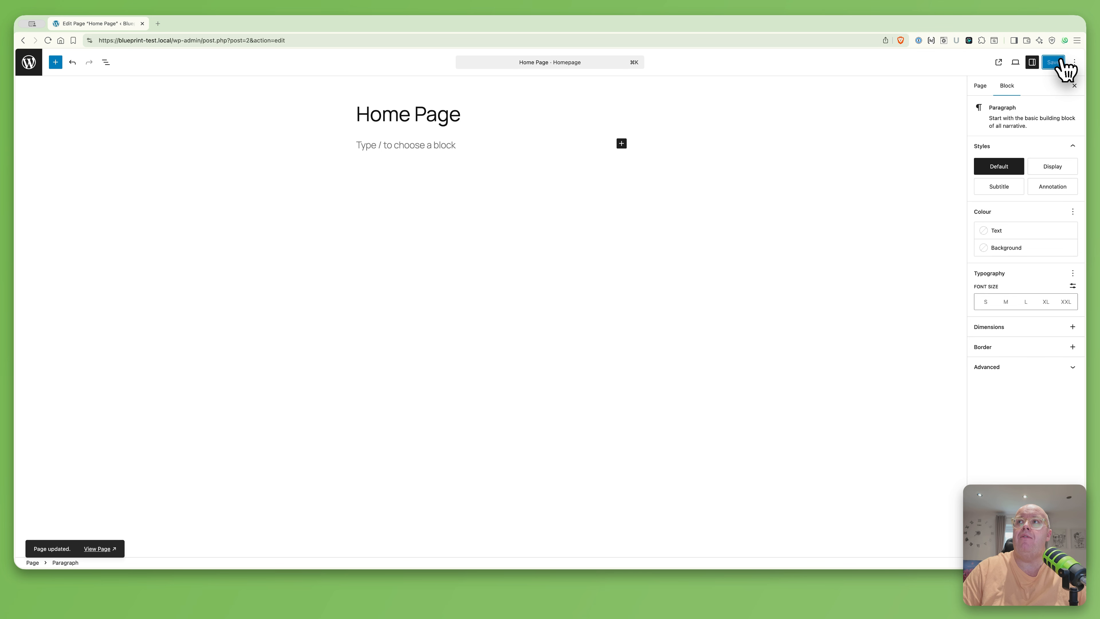
pyautogui.click(34, 68)
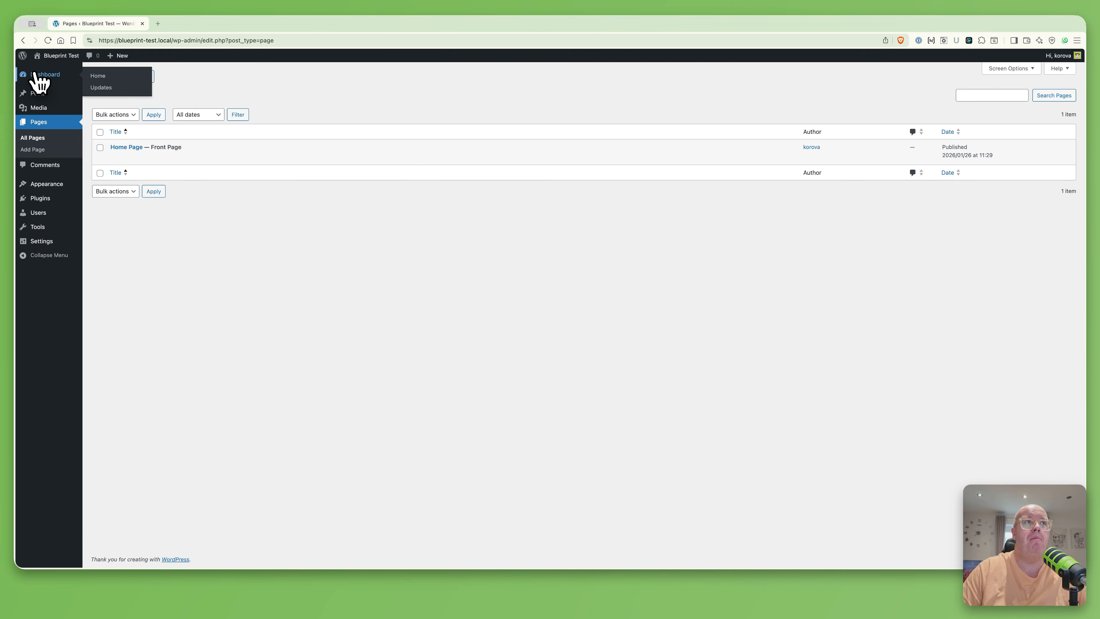
# Go back to the admin Dashboard
pyautogui.click(38, 74)
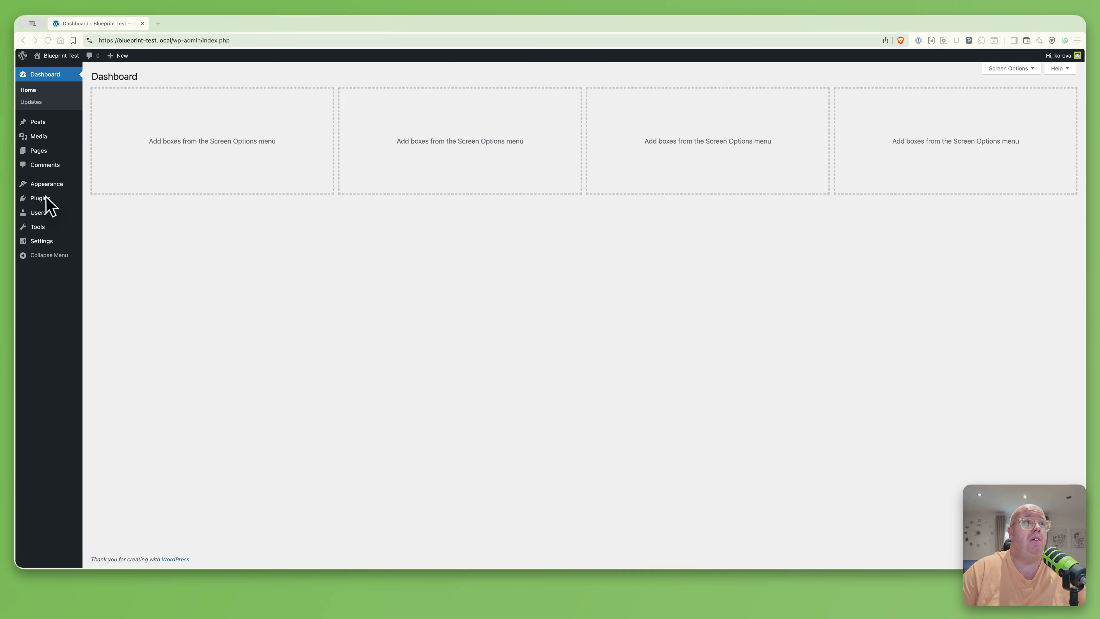
# Install the Etch plugin from etch_1.0.0-rc-1_260123.zip and activate it
pyautogui.moveTo(47, 200)
pyautogui.click(112, 213)
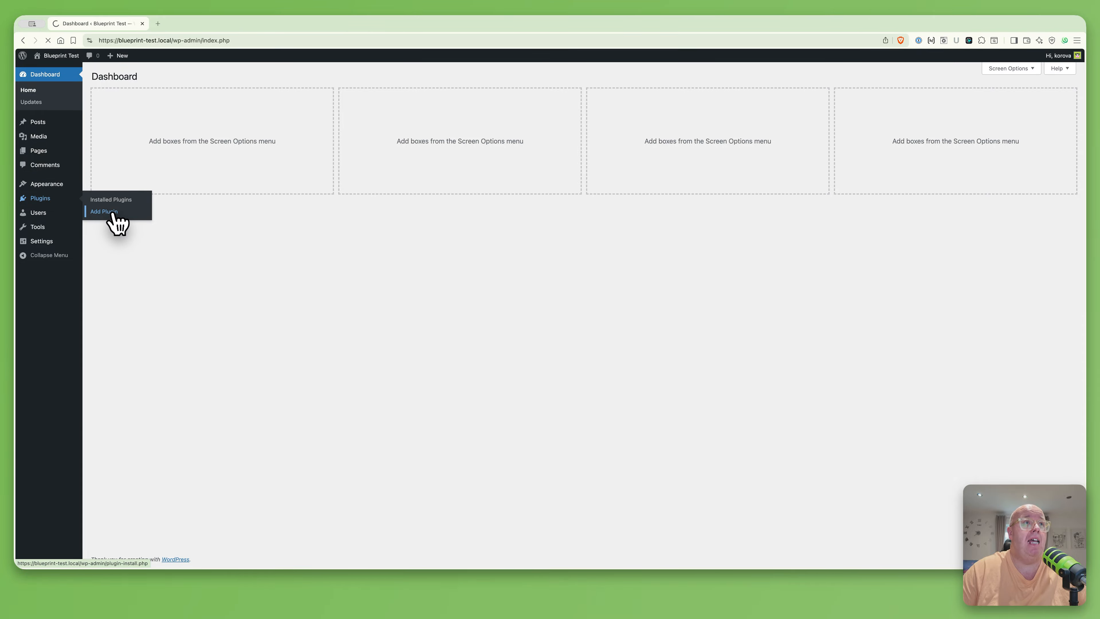
pyautogui.click(171, 78)
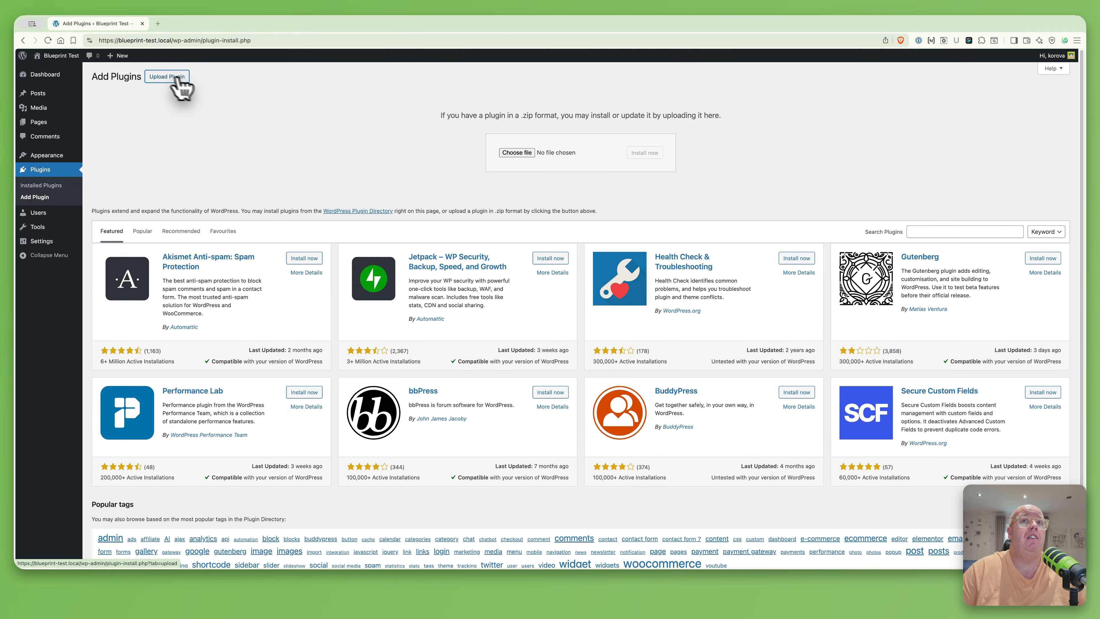
pyautogui.click(515, 154)
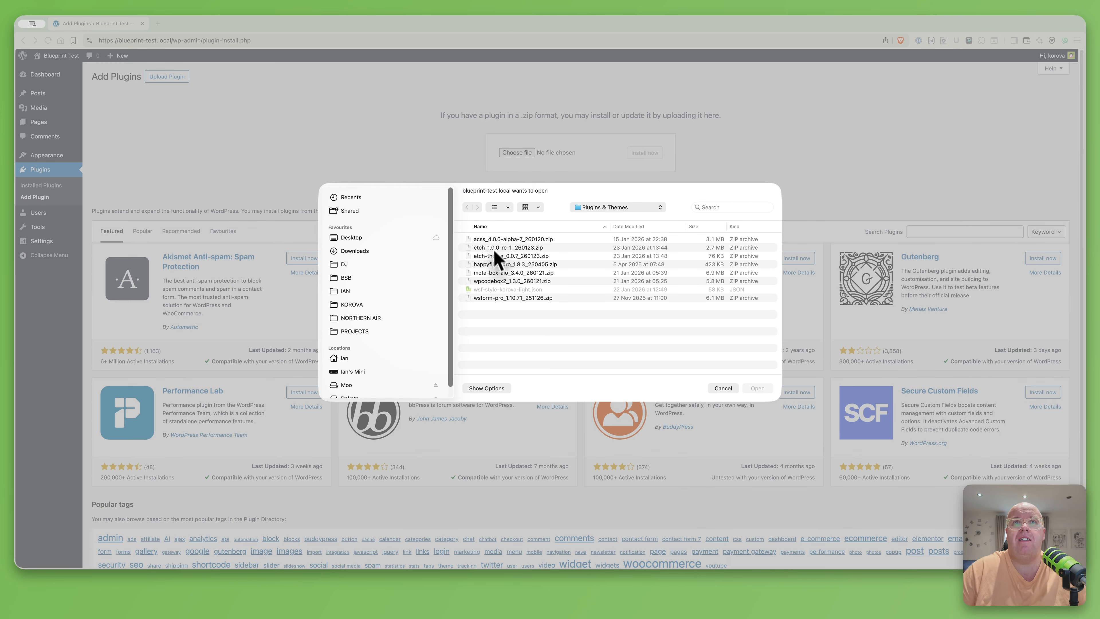
pyautogui.doubleClick(491, 249)
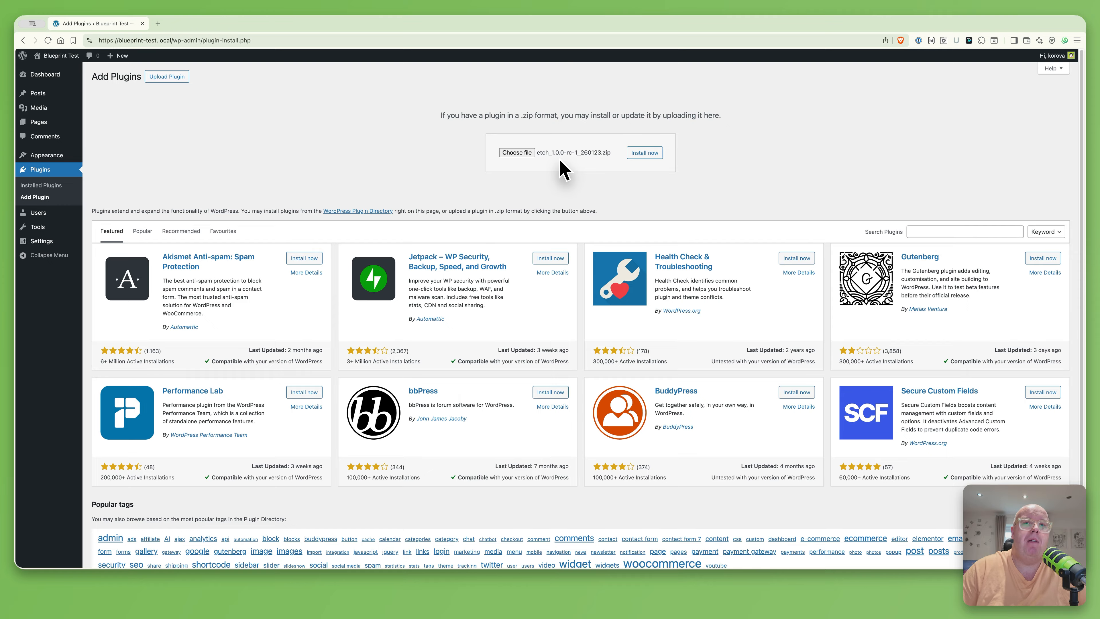
pyautogui.click(654, 154)
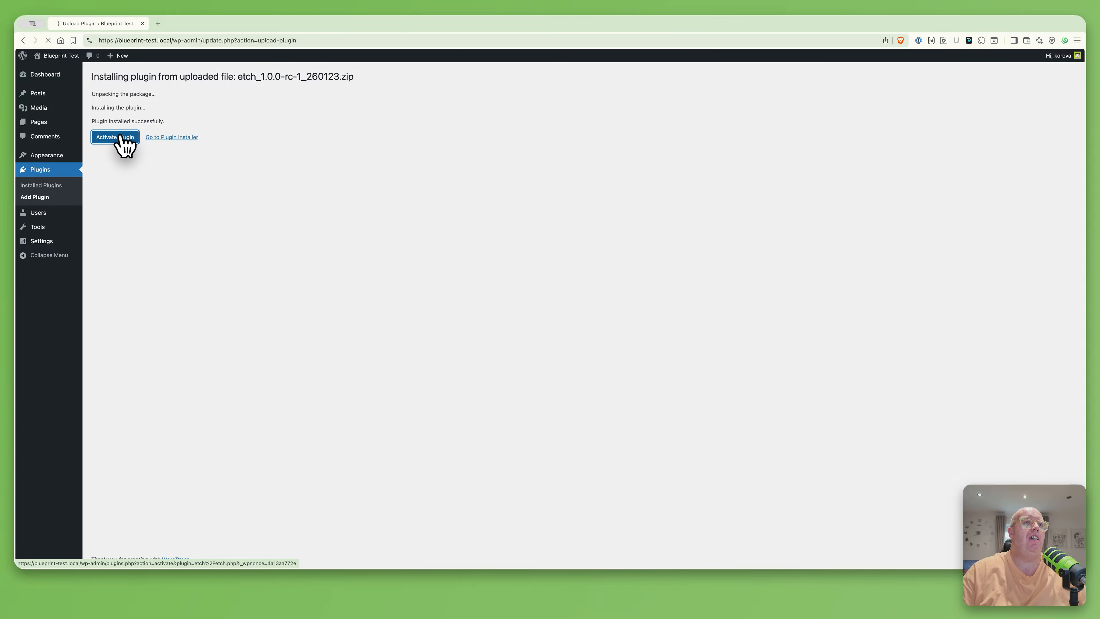
pyautogui.click(121, 137)
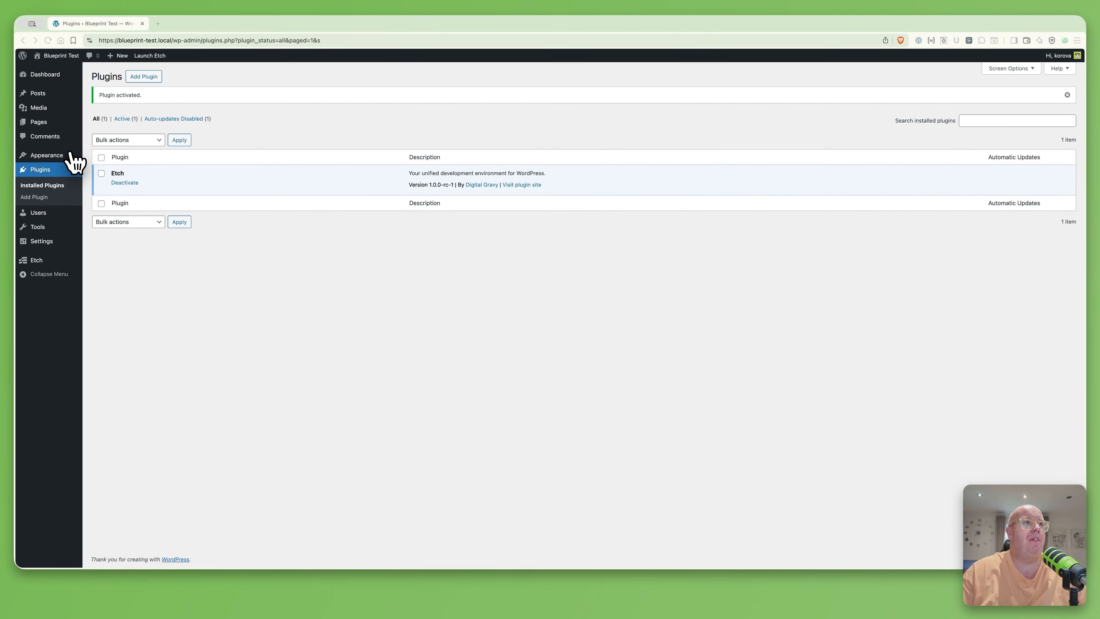
# Paste the license key on the Etch settings page and save and activate it
pyautogui.click(37, 261)
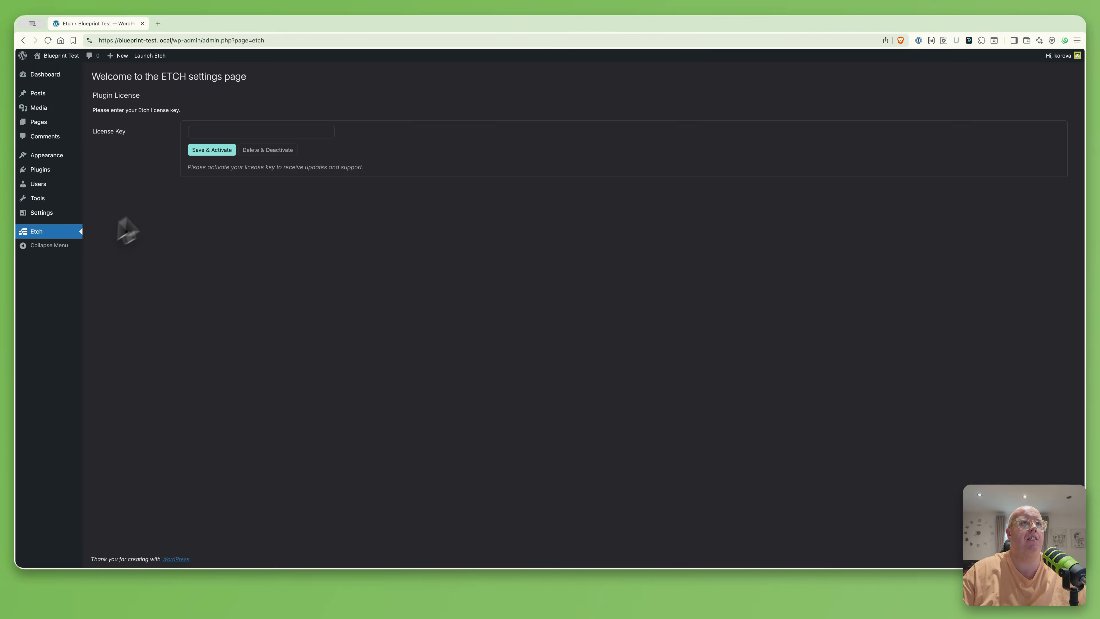
pyautogui.click(201, 131)
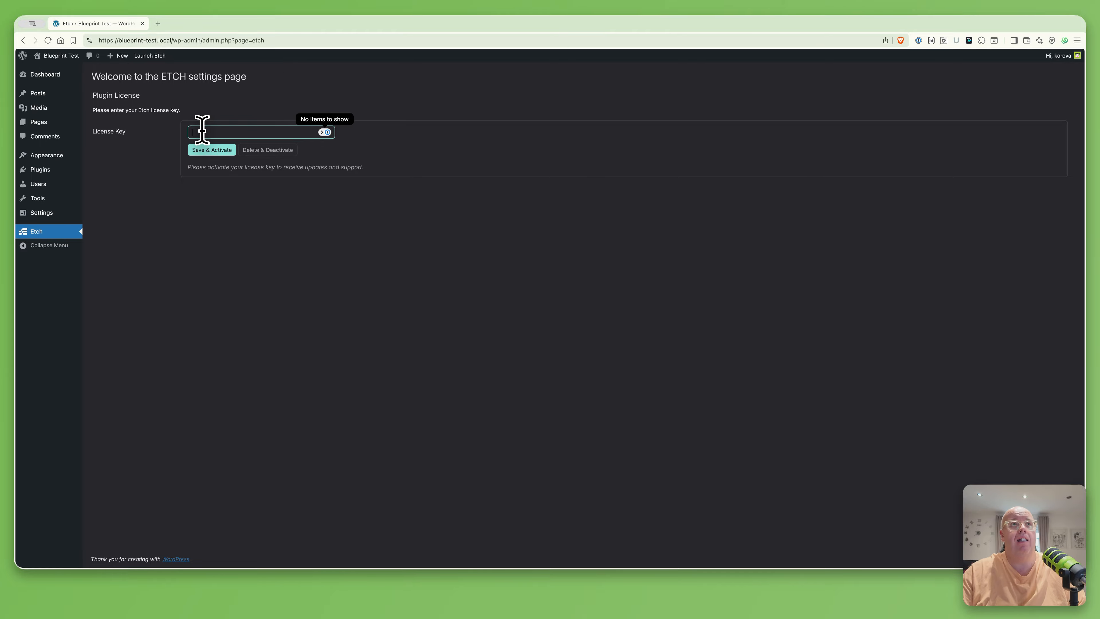
pyautogui.press('super+v')
pyautogui.click(200, 150)
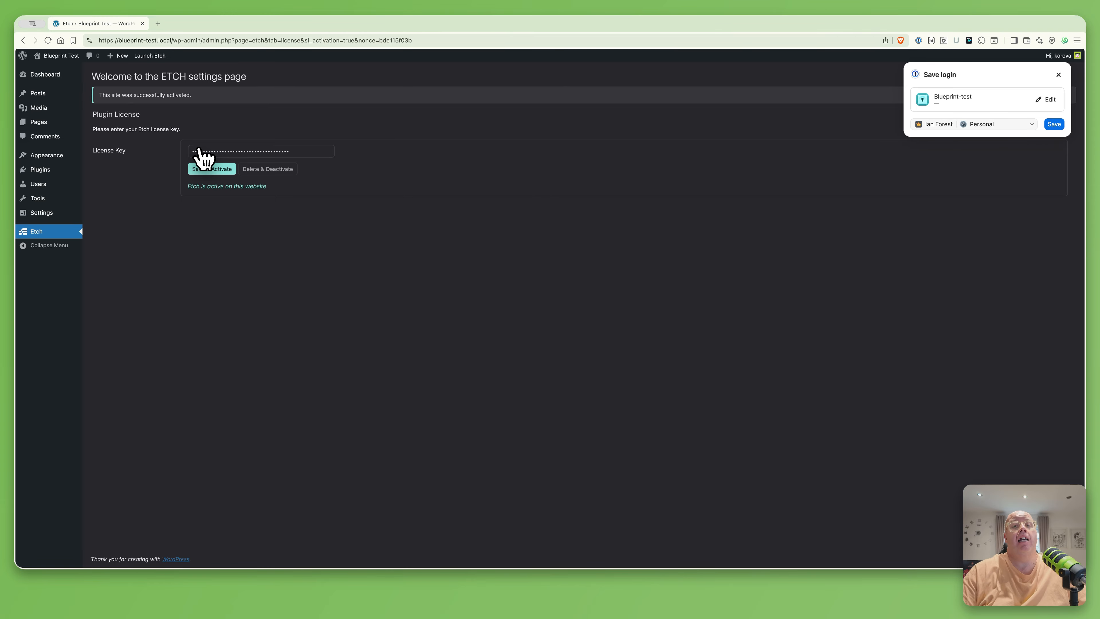
# Upload etch-theme_0.0.7_260123.zip as a new theme, install it and make it active
pyautogui.moveTo(57, 157)
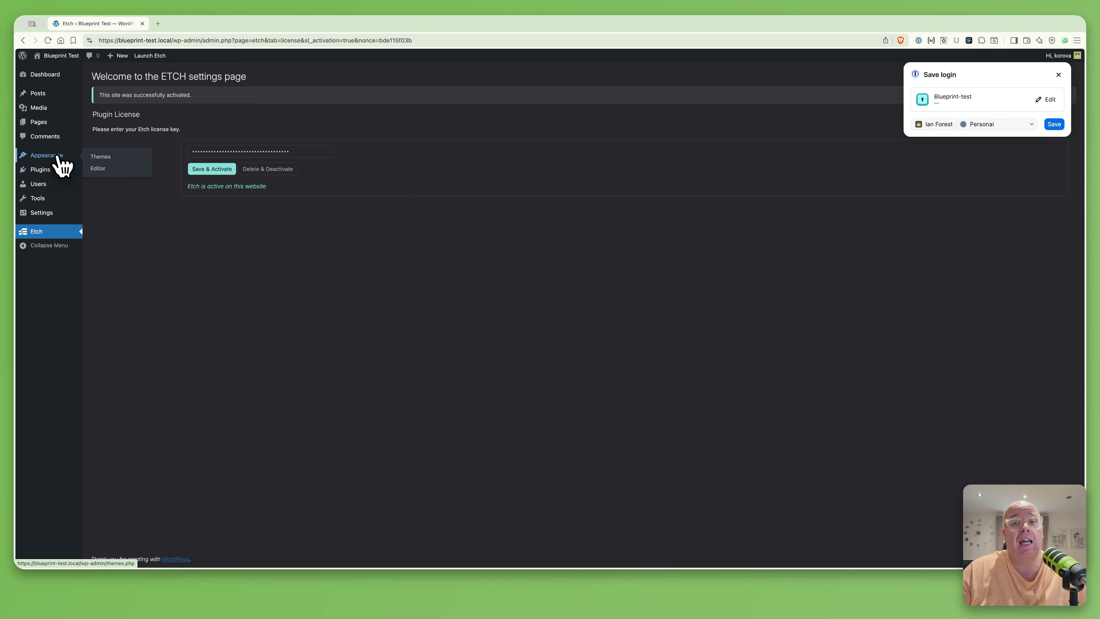
pyautogui.click(58, 157)
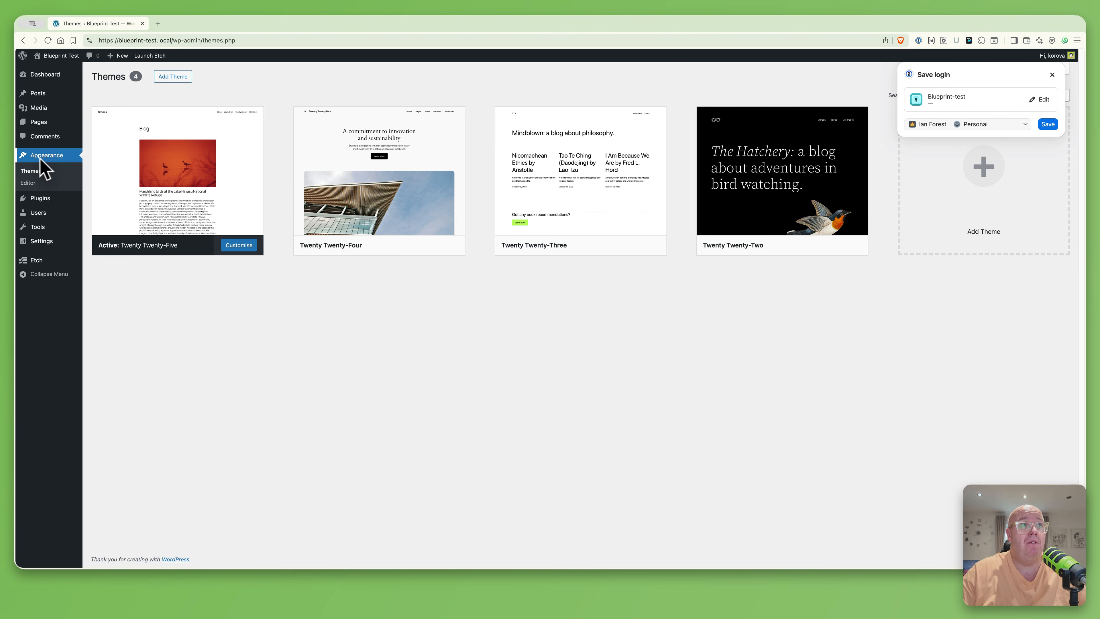
pyautogui.click(33, 173)
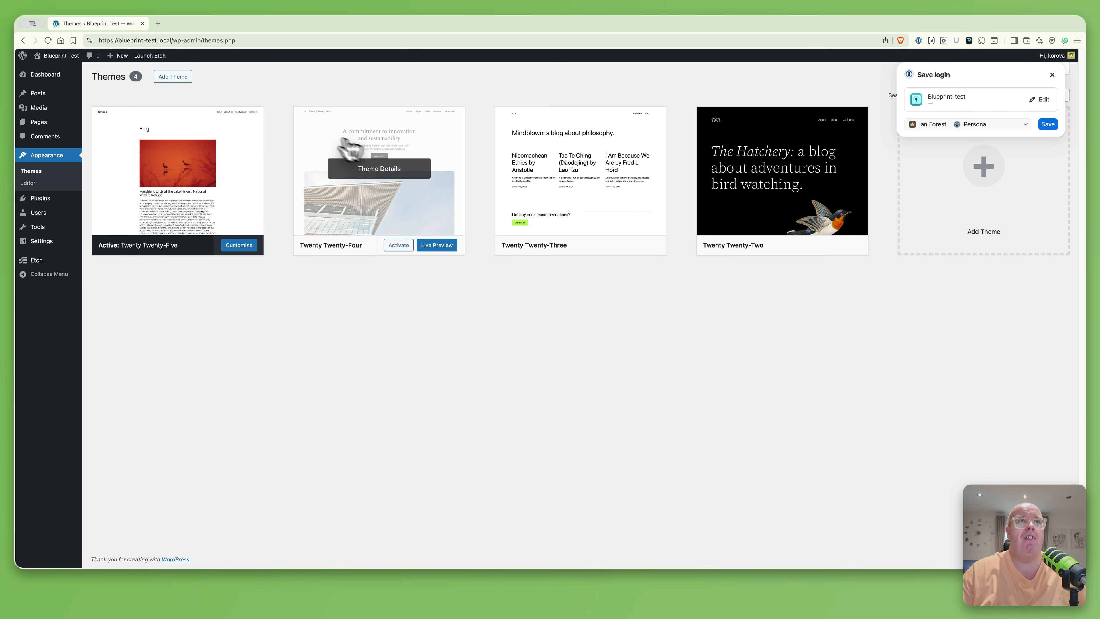
pyautogui.click(168, 78)
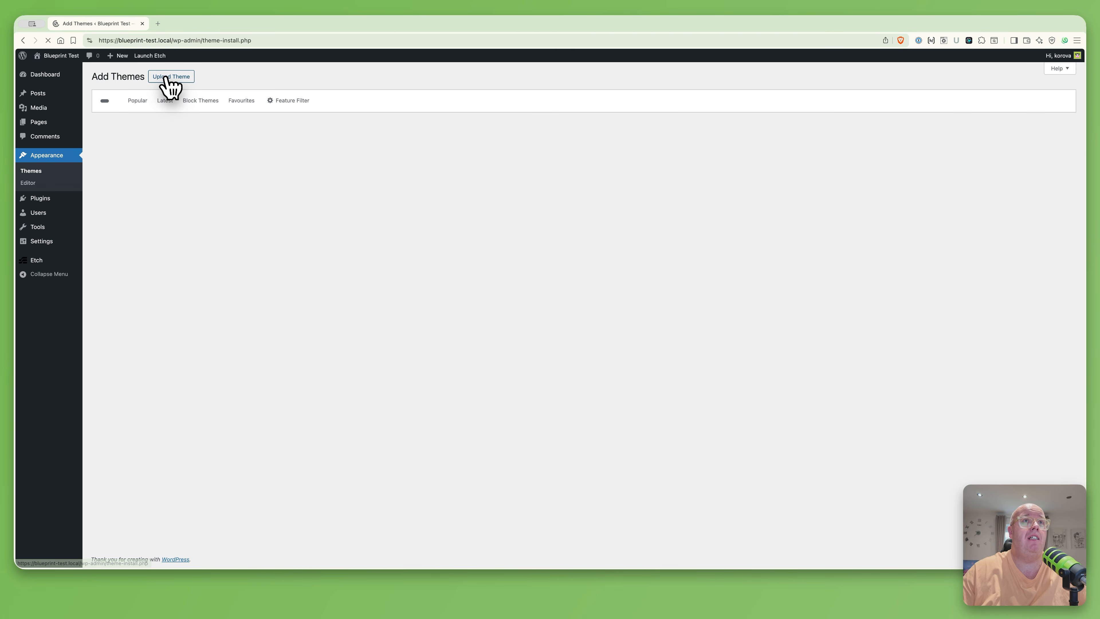
pyautogui.click(169, 77)
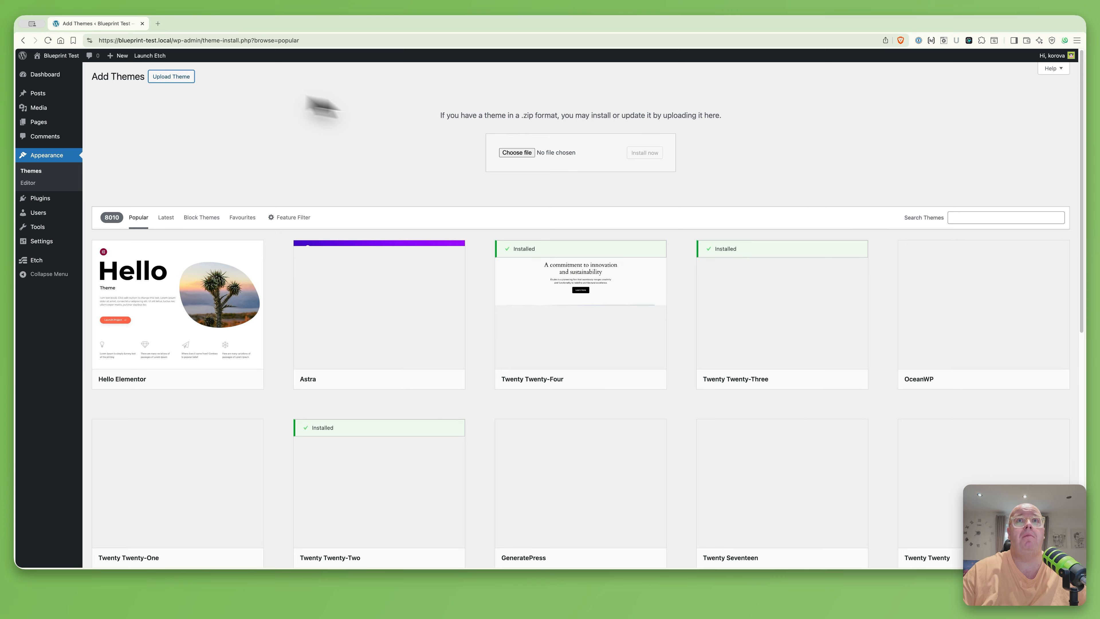
pyautogui.click(524, 153)
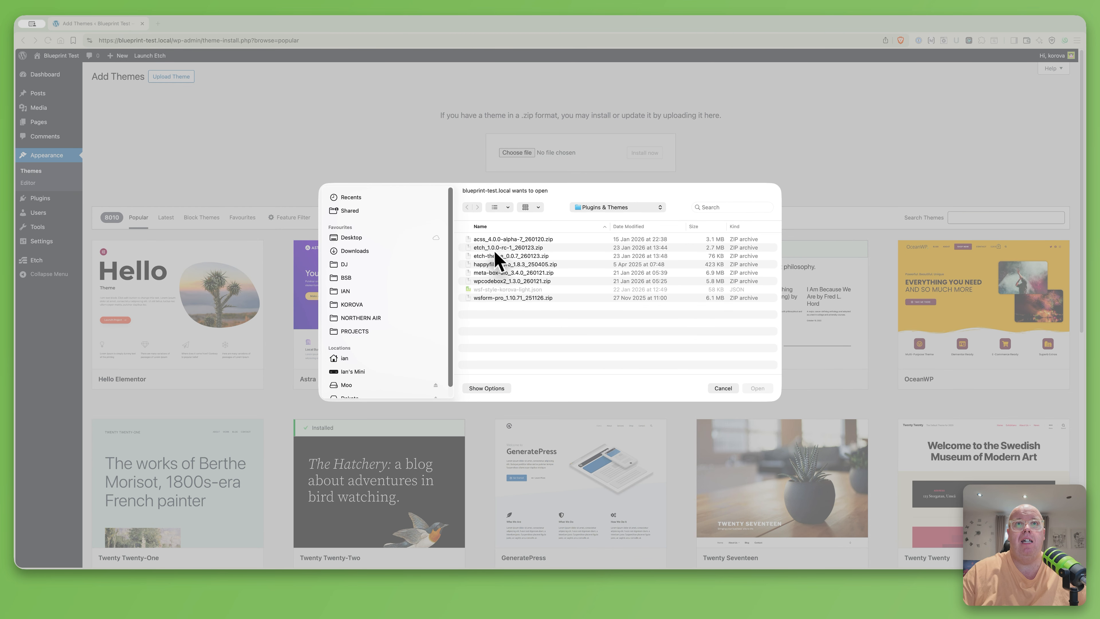
pyautogui.doubleClick(504, 255)
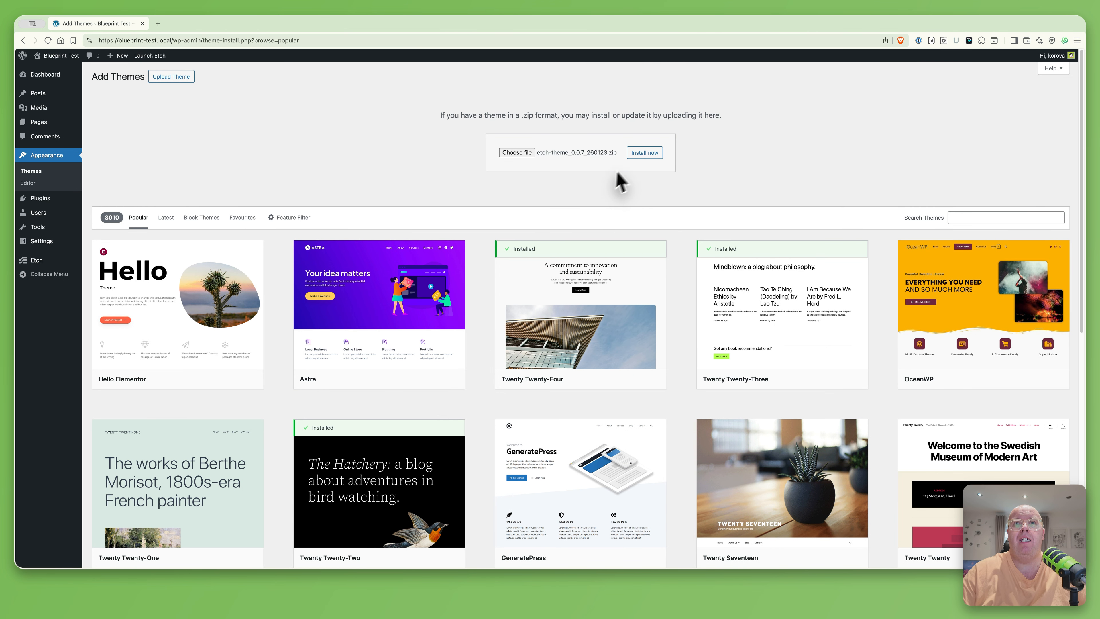
pyautogui.click(642, 154)
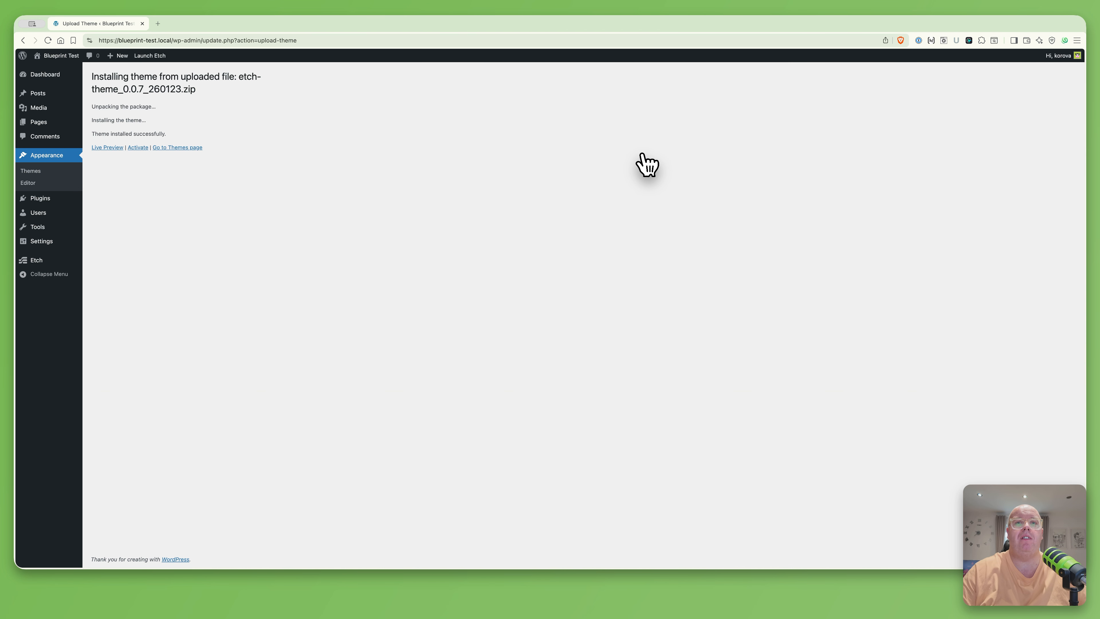
pyautogui.click(138, 147)
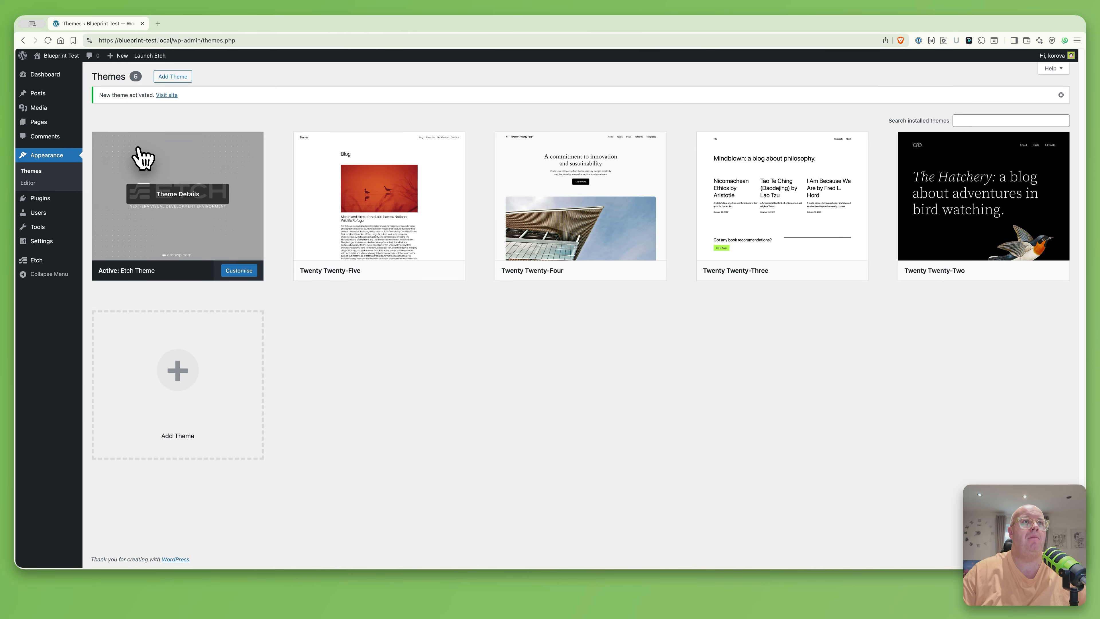
pyautogui.click(368, 197)
# Delete the Twenty Twenty-Five, Twenty-Four, Twenty-Three and Twenty-Two themes, confirming each deletion
pyautogui.click(622, 543)
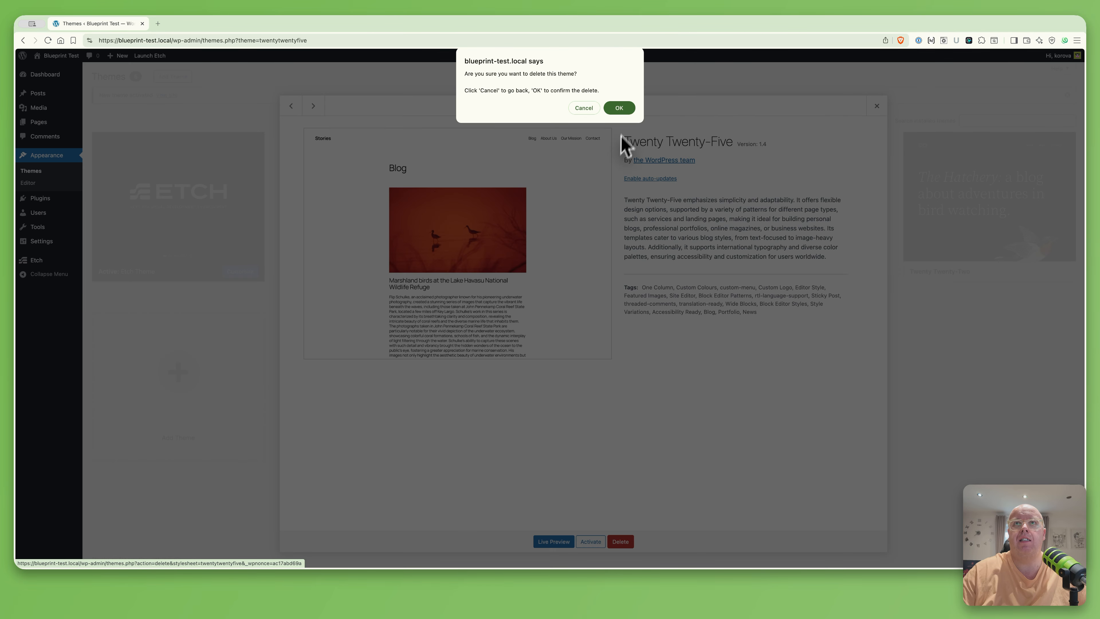
pyautogui.click(619, 108)
pyautogui.click(383, 200)
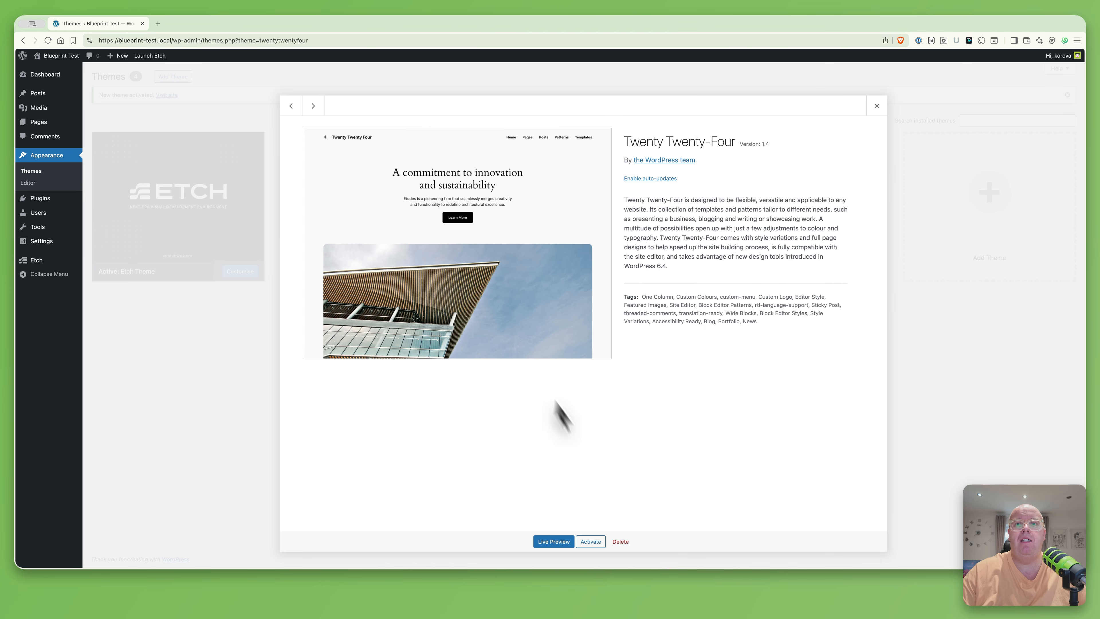
pyautogui.click(624, 542)
pyautogui.click(619, 108)
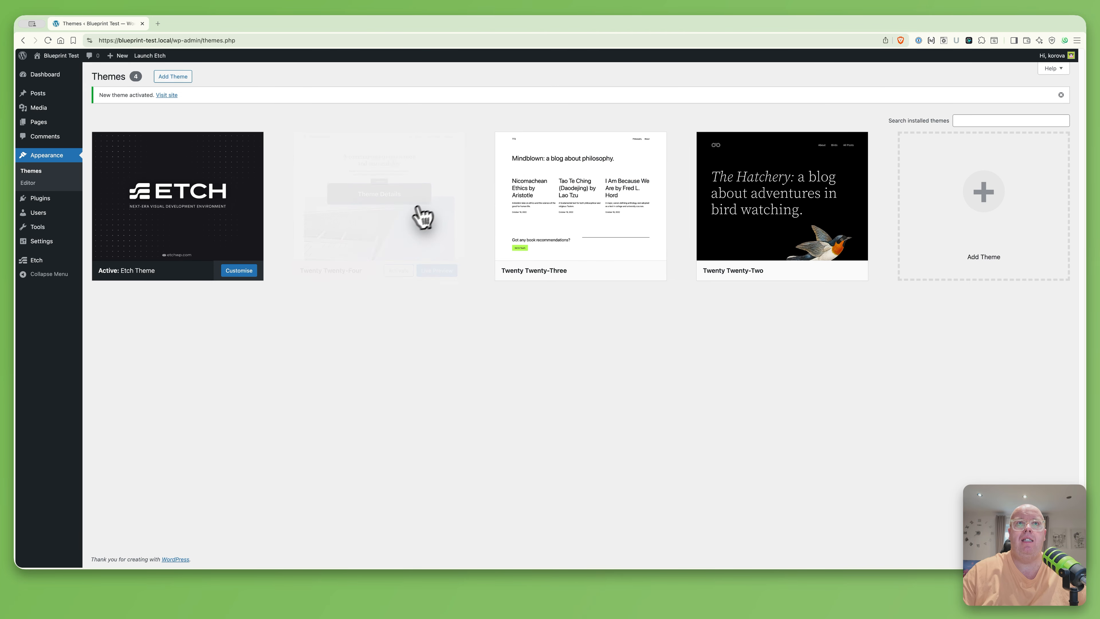
pyautogui.click(368, 205)
pyautogui.click(627, 543)
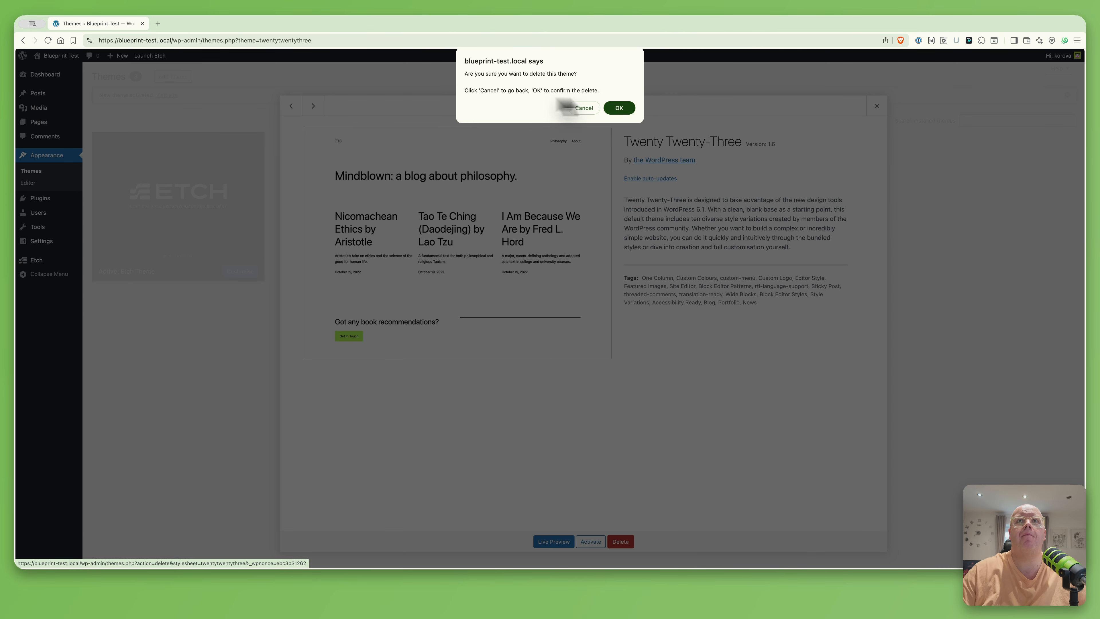
pyautogui.click(619, 108)
pyautogui.click(385, 200)
pyautogui.click(620, 541)
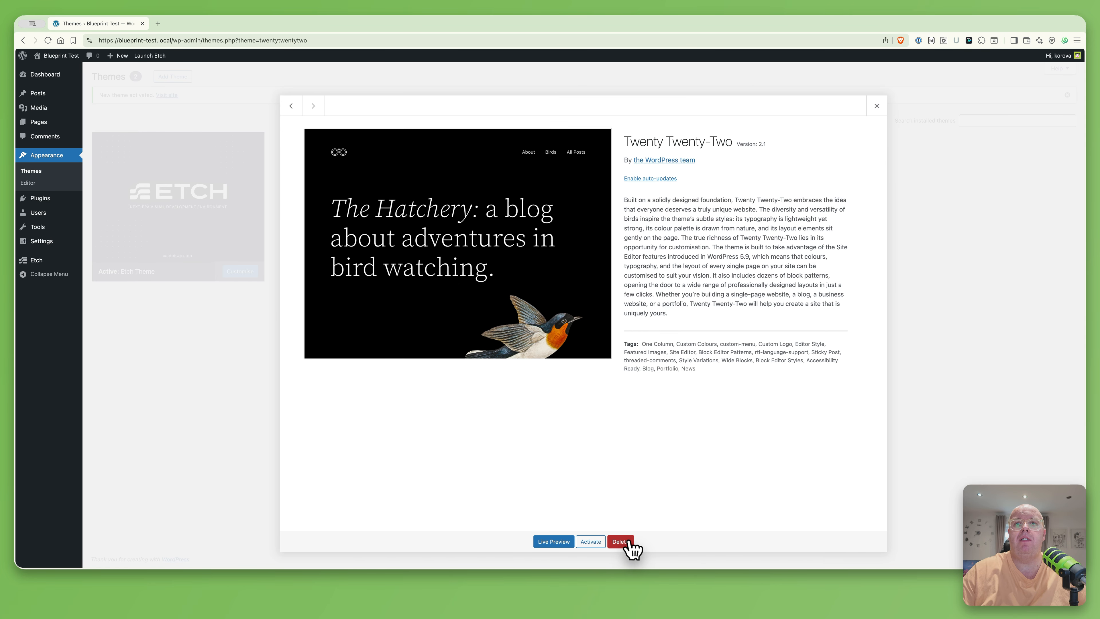
pyautogui.click(619, 107)
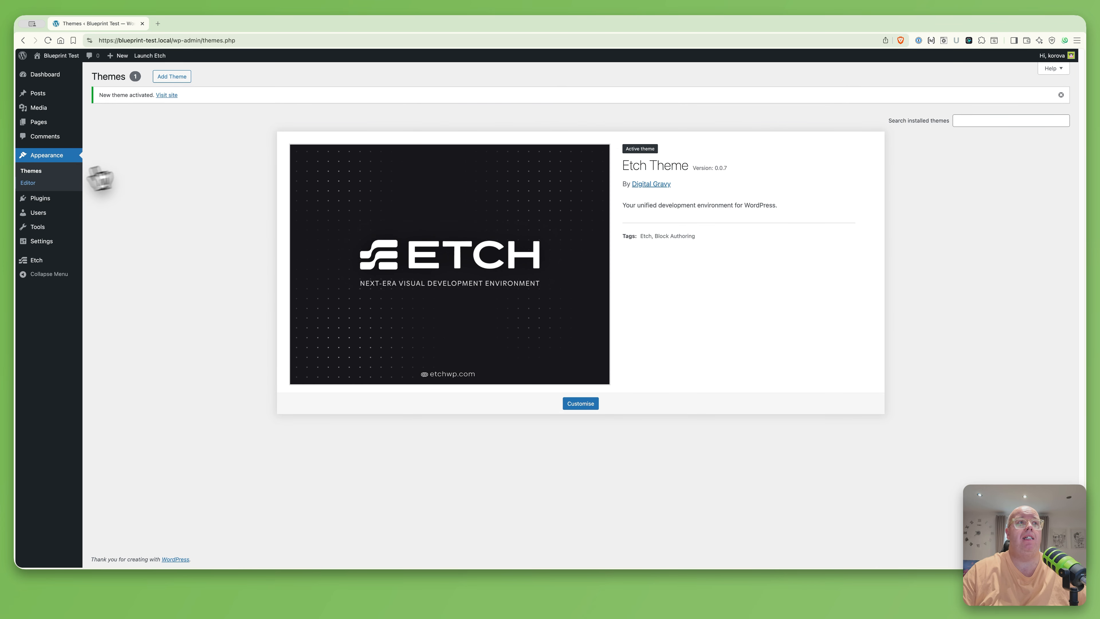
# Paste the license key on the Etch Theme license page and activate it
pyautogui.moveTo(46, 262)
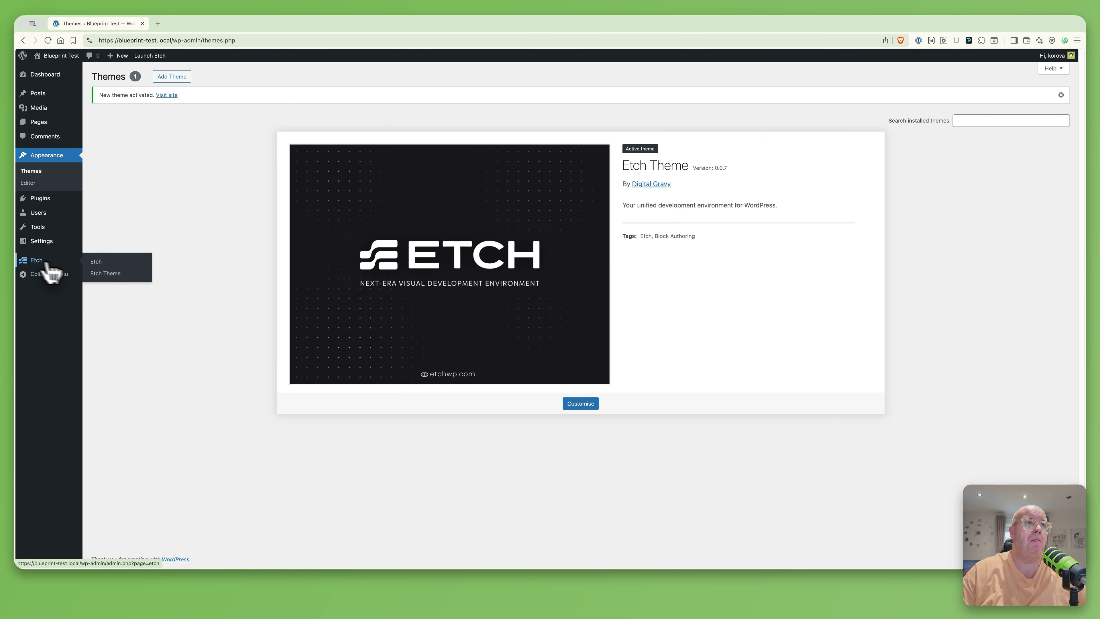
pyautogui.click(95, 274)
pyautogui.press('super+Tab')
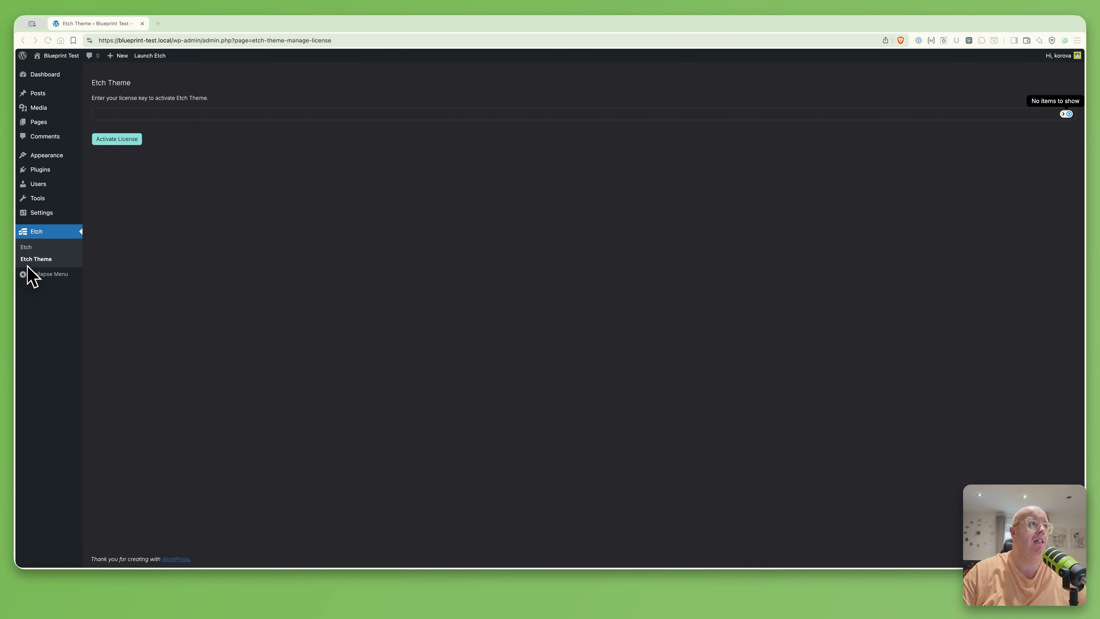
pyautogui.click(125, 113)
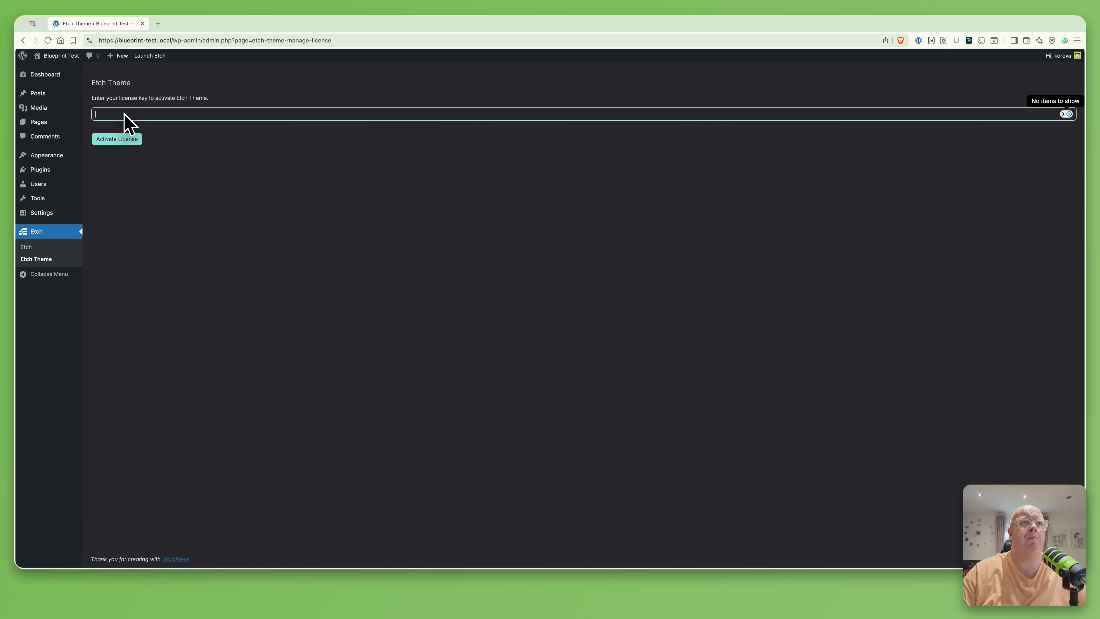
pyautogui.rightClick(125, 113)
pyautogui.click(137, 192)
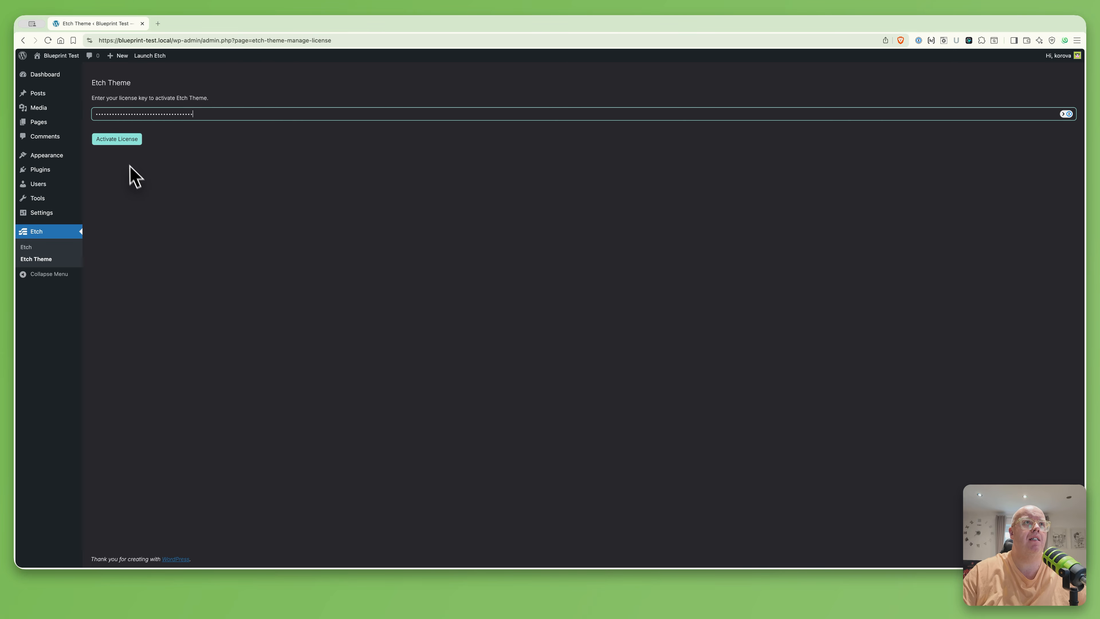
pyautogui.click(114, 138)
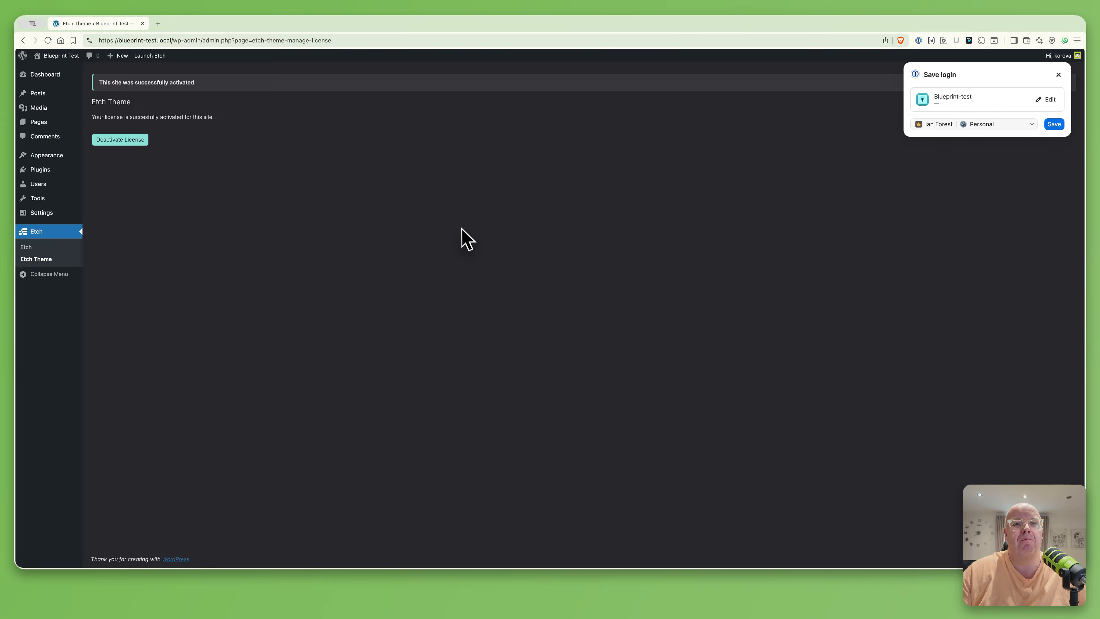
# Install Automatic.css from acss_4.0.0-alpha-7_260120.zip and activate the plugin
pyautogui.moveTo(38, 171)
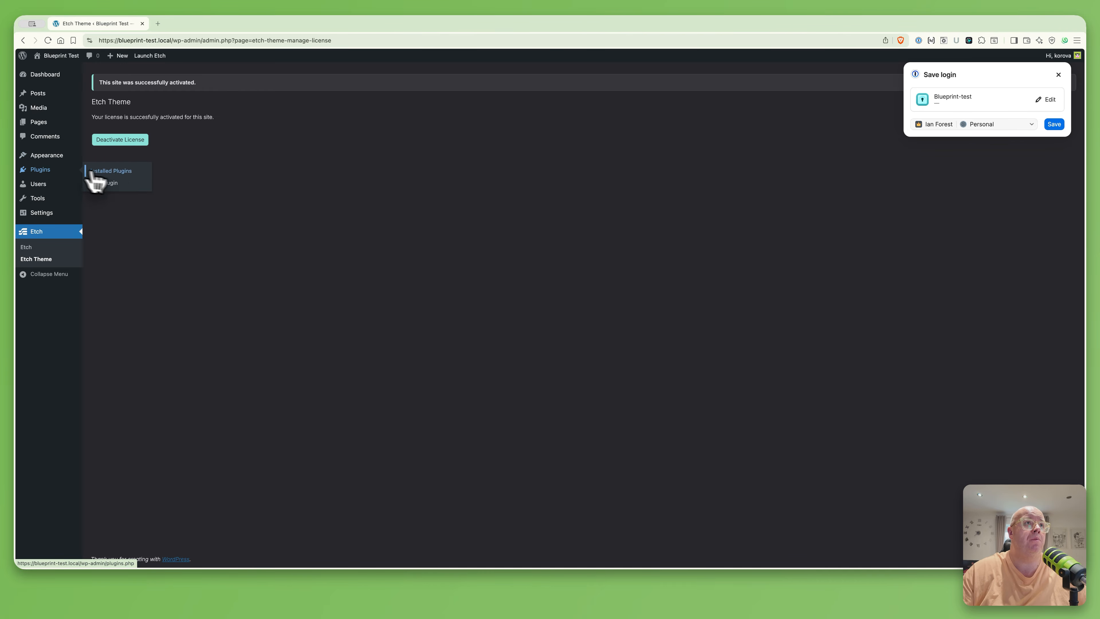
pyautogui.click(112, 183)
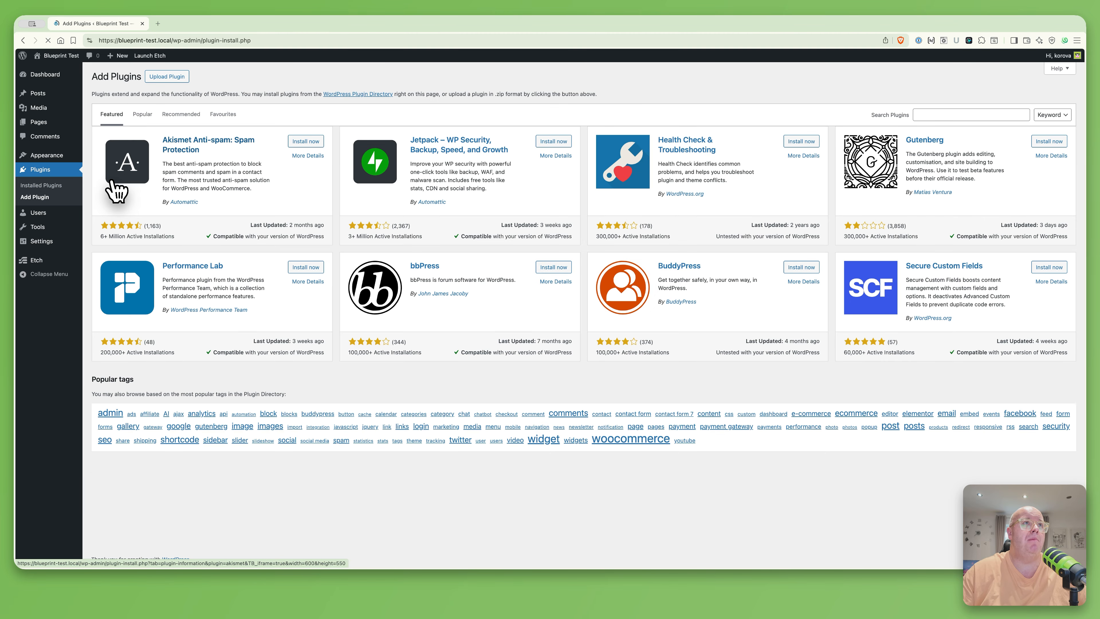
pyautogui.click(178, 77)
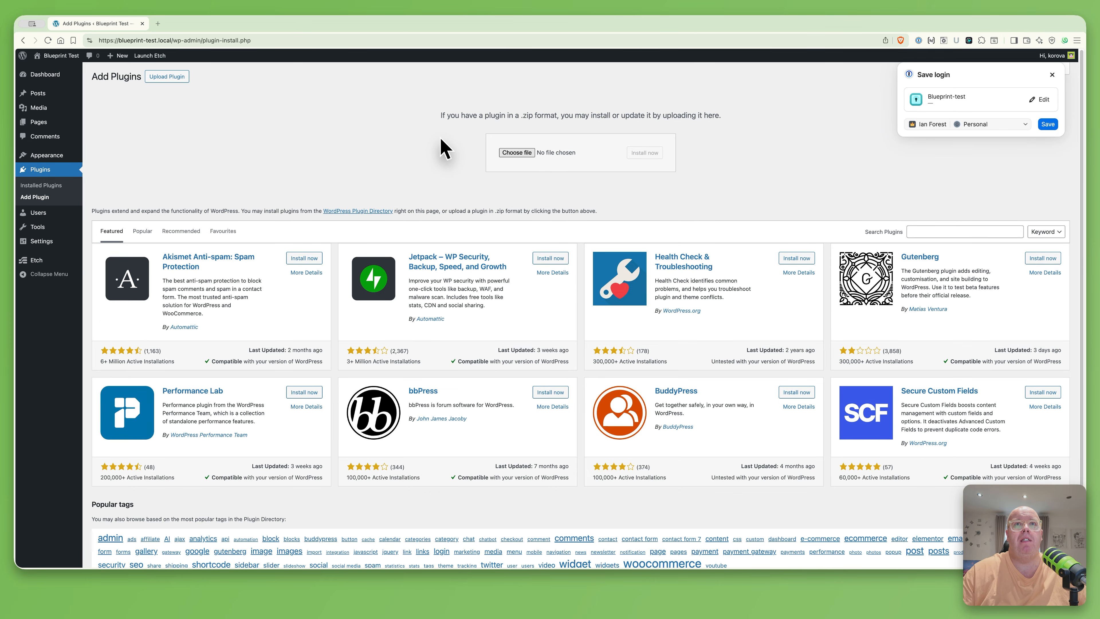
pyautogui.click(517, 152)
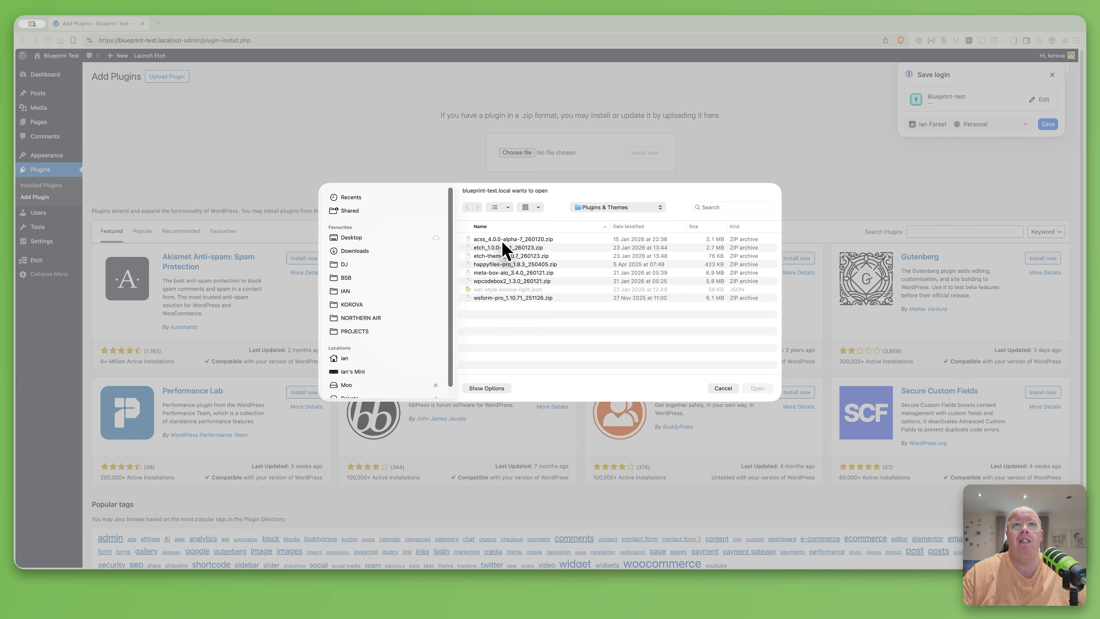
pyautogui.doubleClick(503, 239)
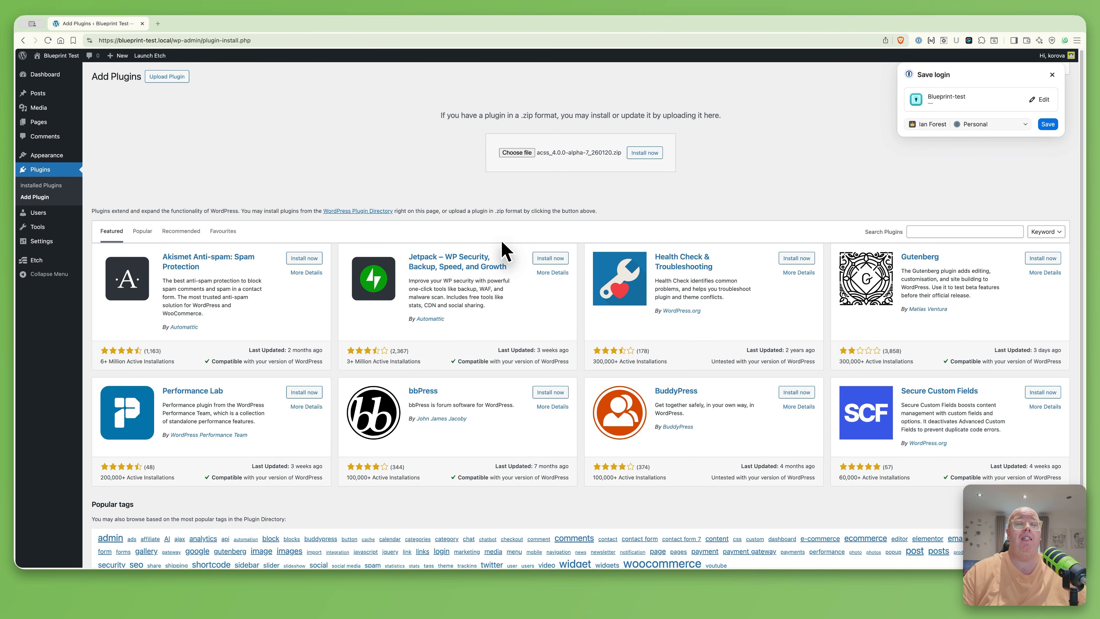
pyautogui.click(645, 153)
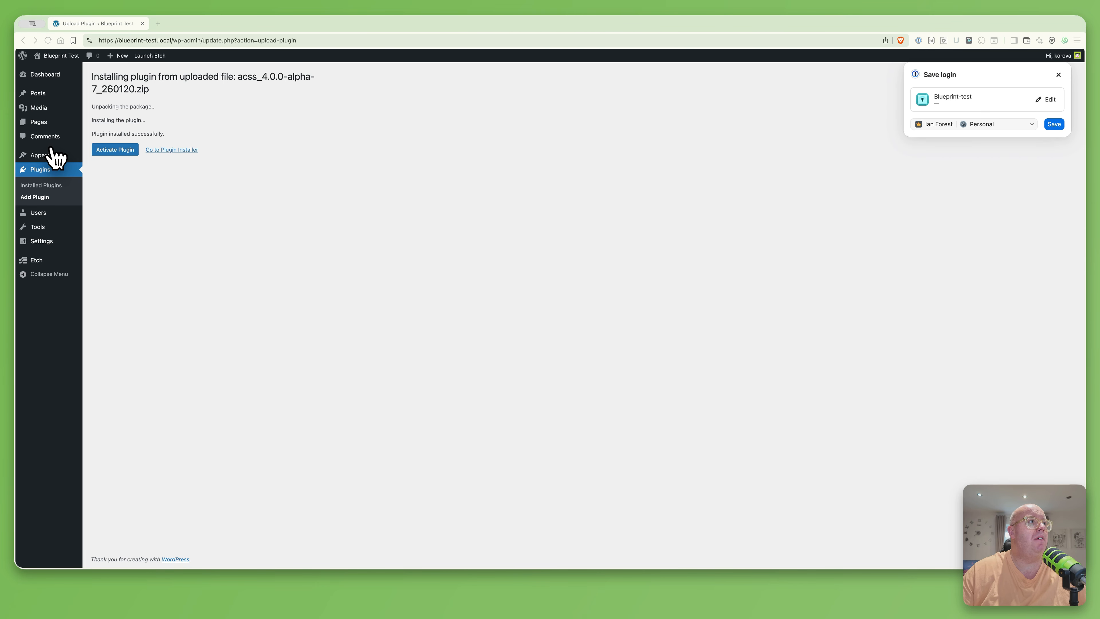
pyautogui.click(112, 150)
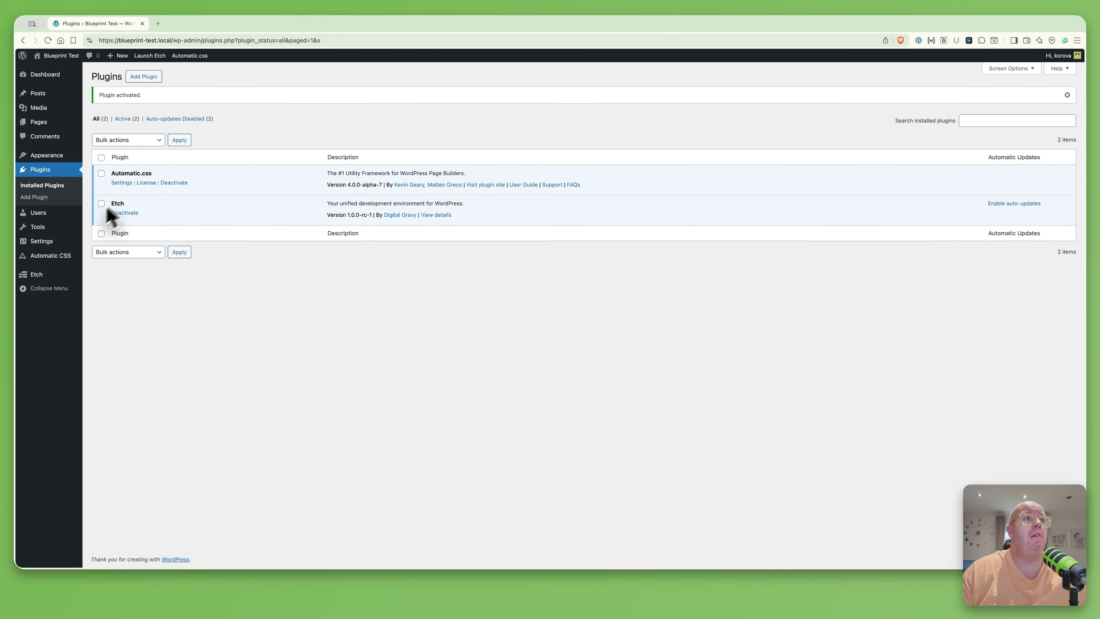
# Paste the Automatic.css licence key in its License settings and save and activate it
pyautogui.click(146, 183)
pyautogui.click(206, 180)
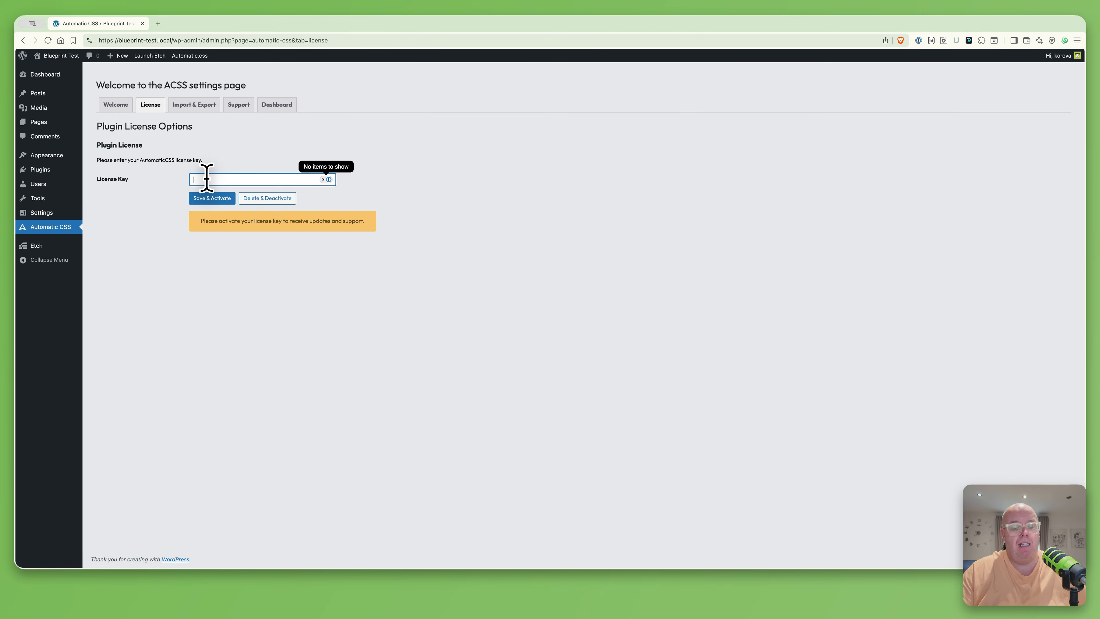
pyautogui.press('super+v')
pyautogui.click(211, 198)
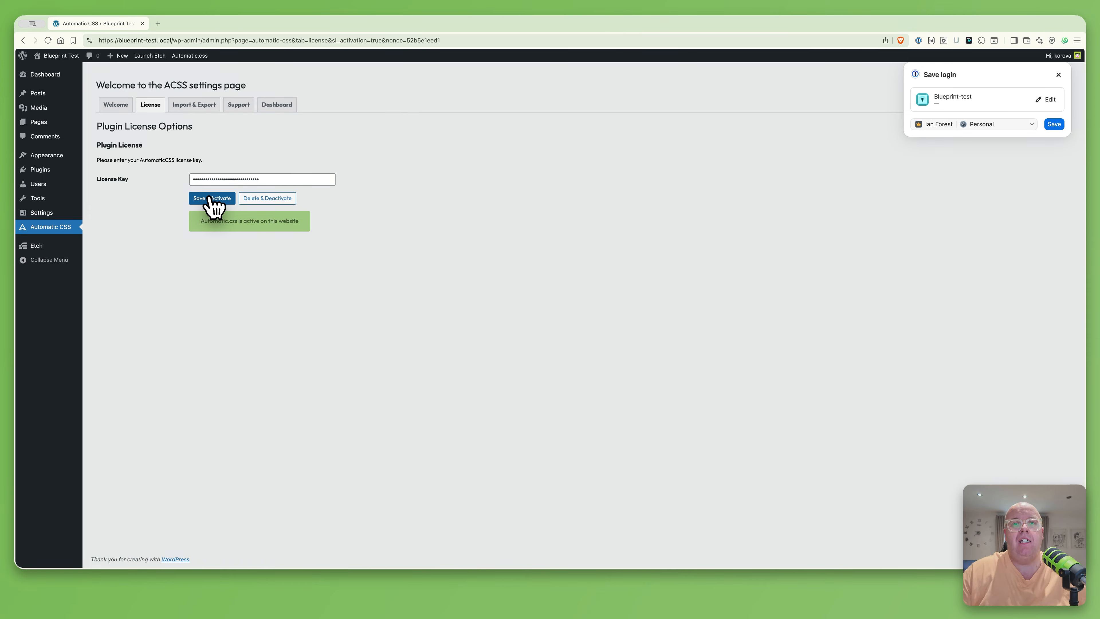
pyautogui.moveTo(65, 171)
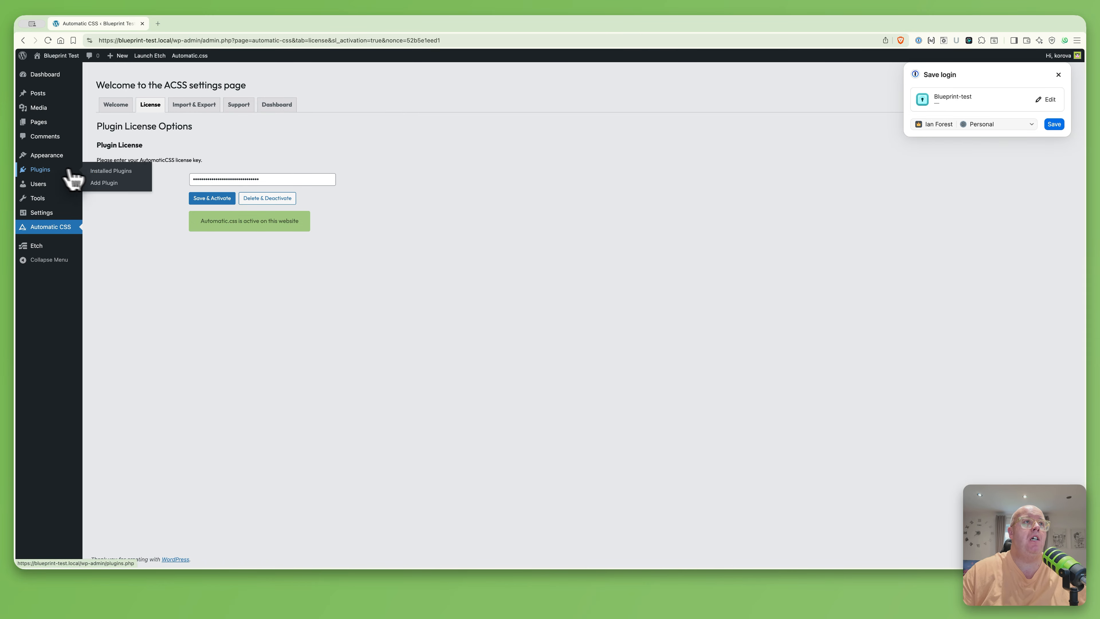
pyautogui.click(104, 183)
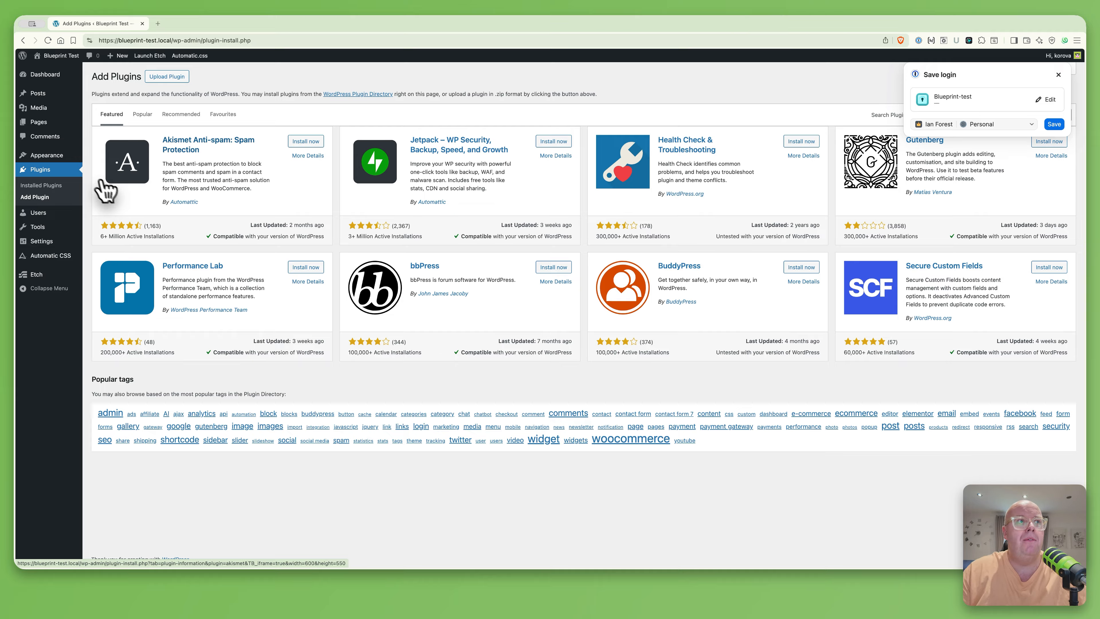
# Upload wpcodebox2_1.3.0_260121.zip, install it and activate WPCodeBox 2
pyautogui.click(174, 77)
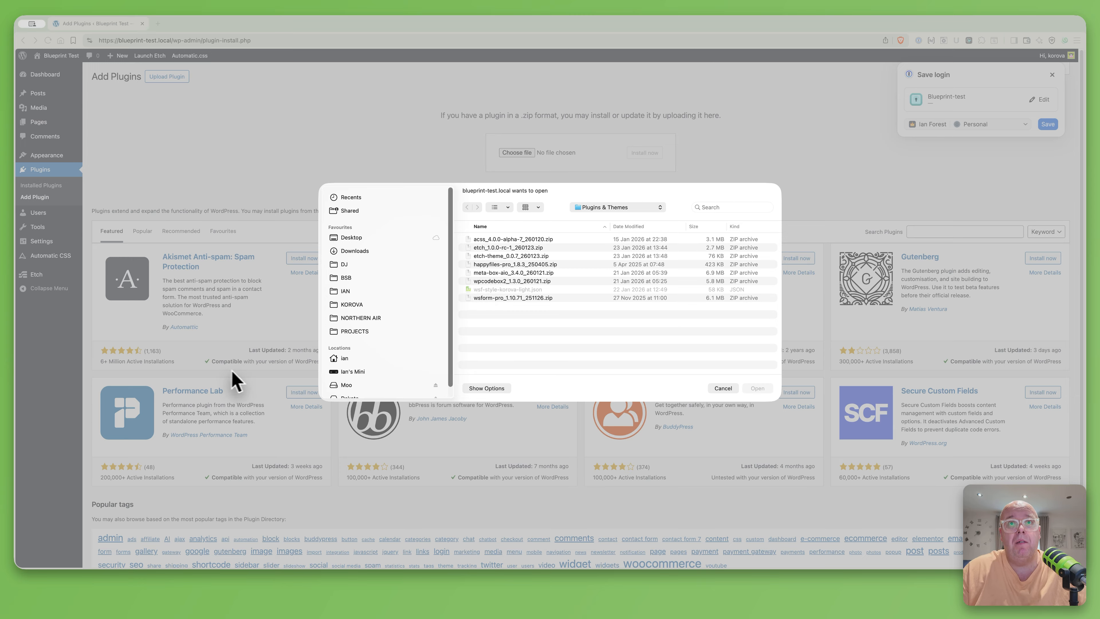
pyautogui.doubleClick(526, 281)
pyautogui.click(645, 154)
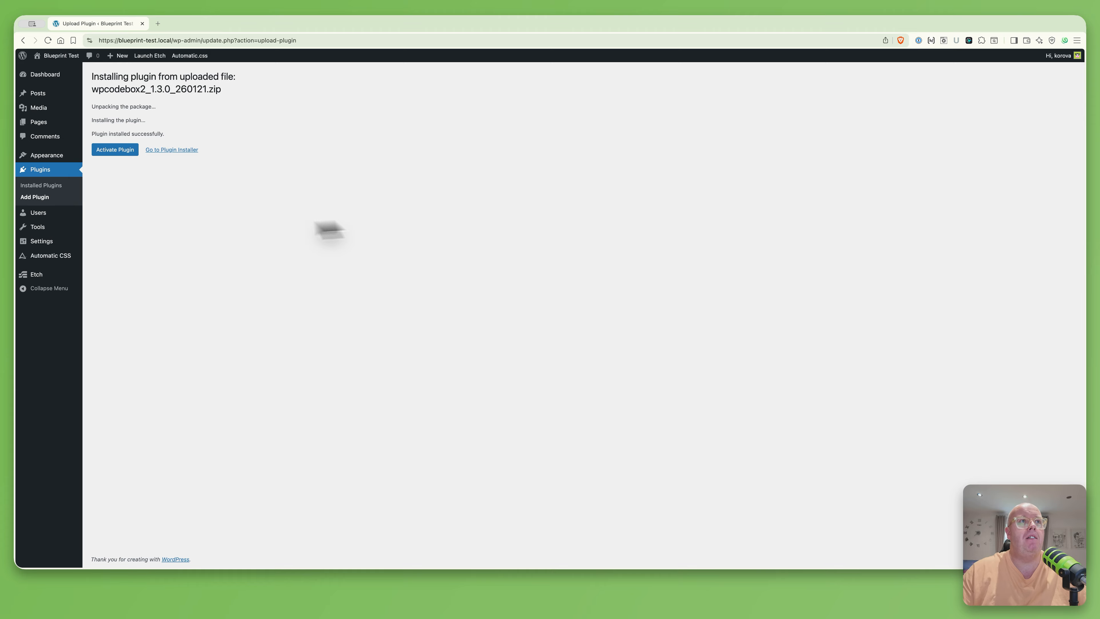
pyautogui.click(116, 150)
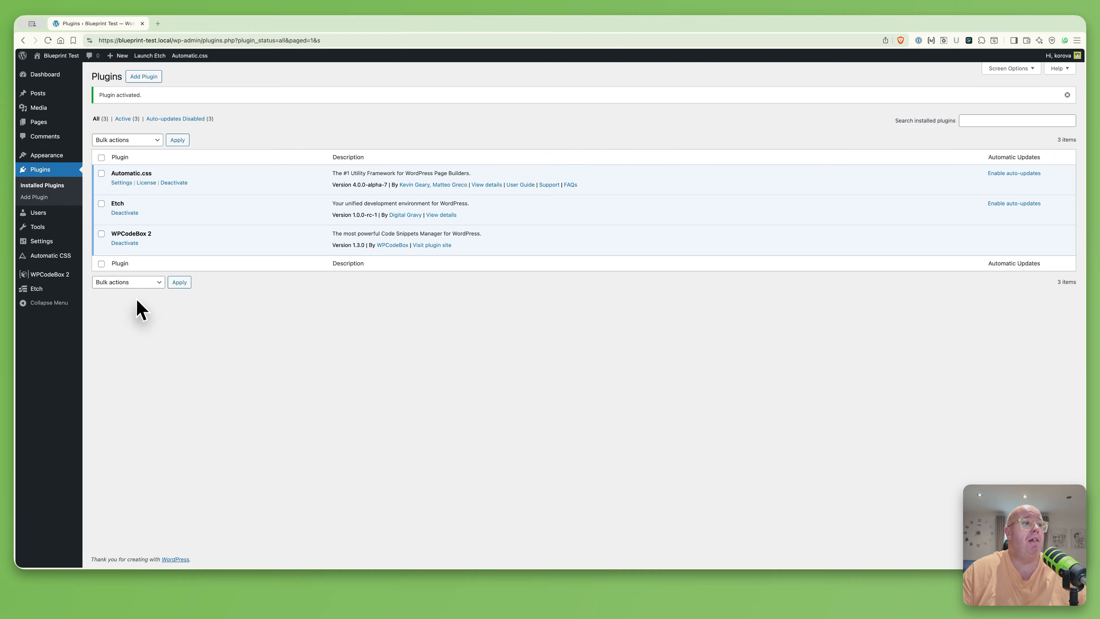
# View the Media Library, which contains no media items yet
pyautogui.moveTo(41, 242)
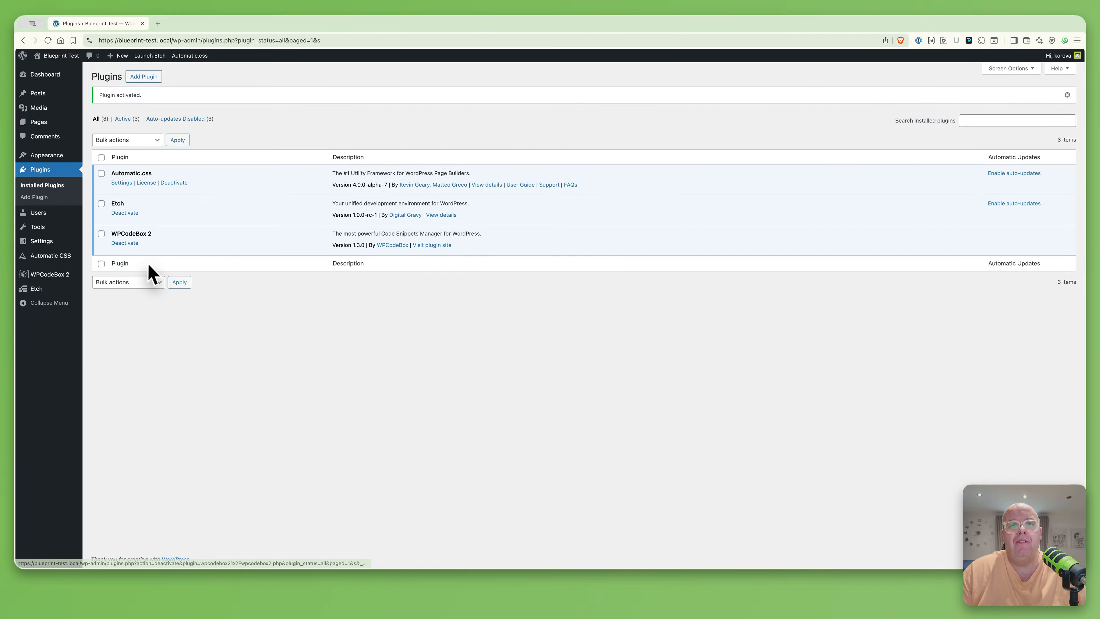
pyautogui.click(40, 108)
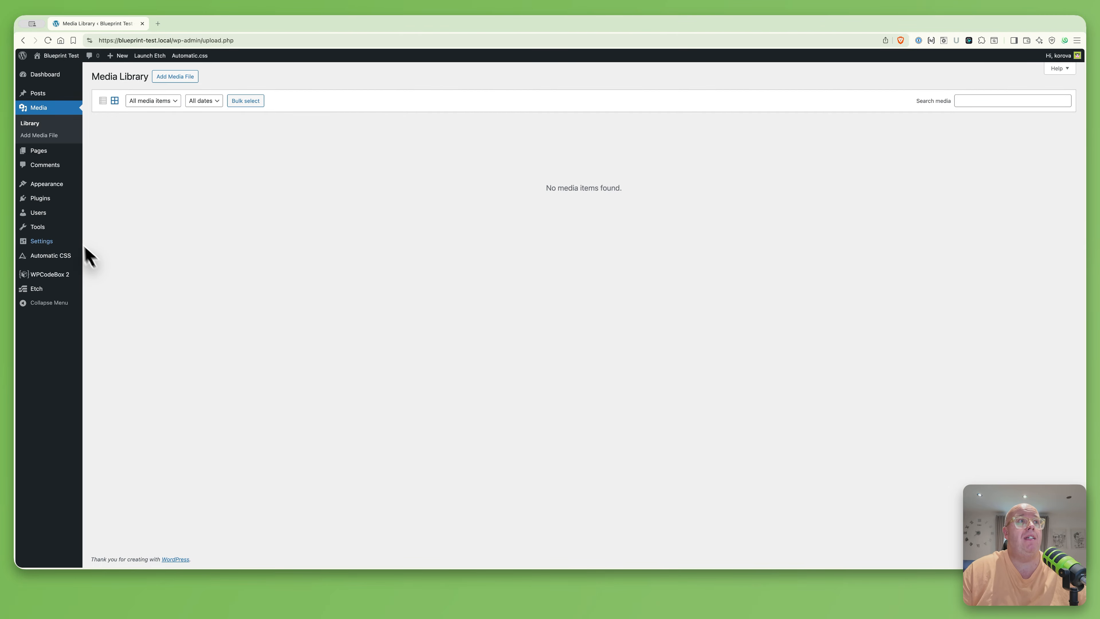
pyautogui.click(120, 212)
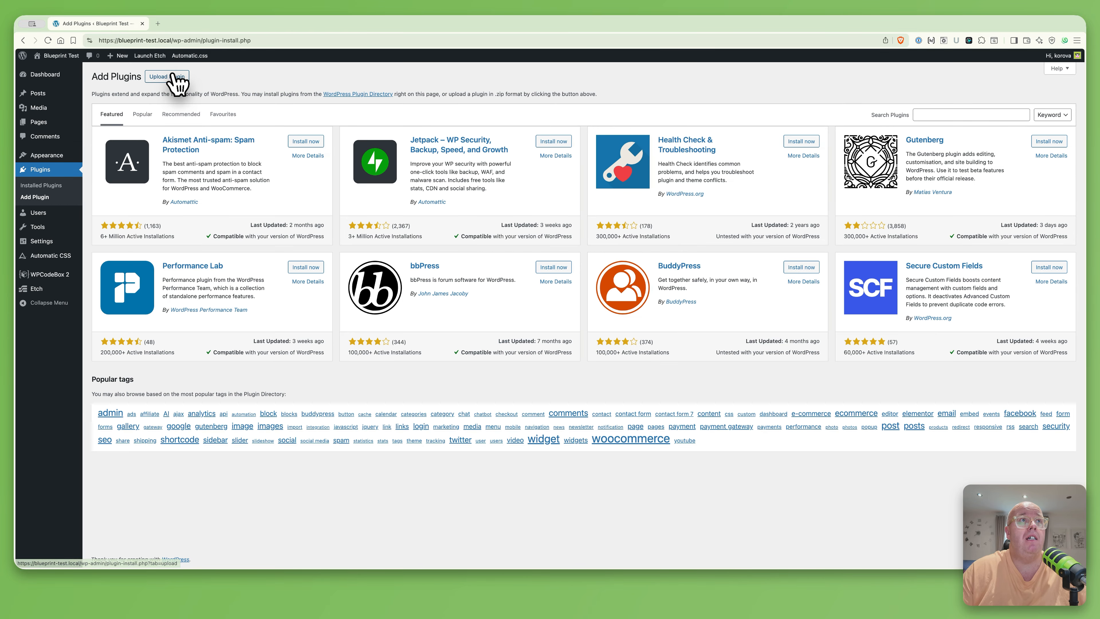
# Upload happyfiles-pro_1.8.3_250405.zip, install it and activate HappyFiles Pro
pyautogui.click(175, 78)
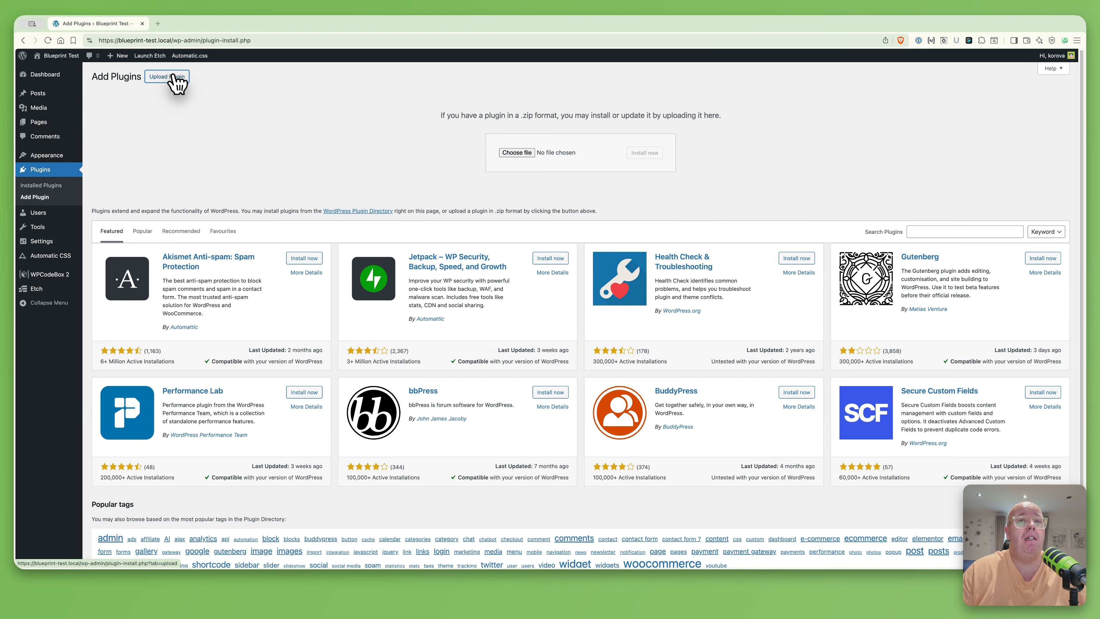
pyautogui.click(524, 154)
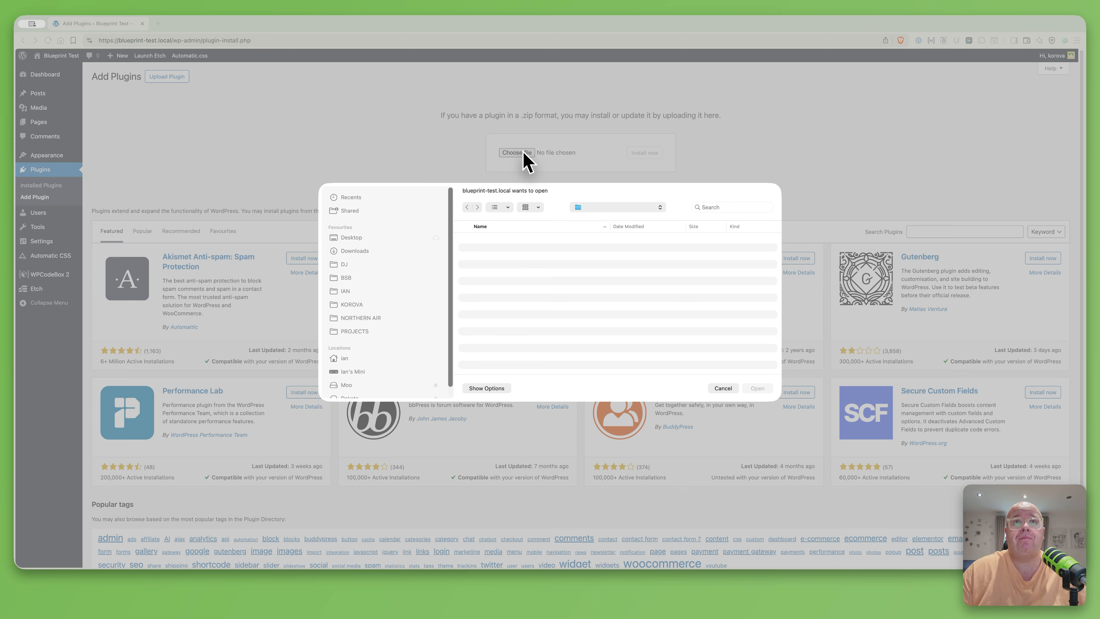
pyautogui.click(495, 268)
pyautogui.doubleClick(495, 268)
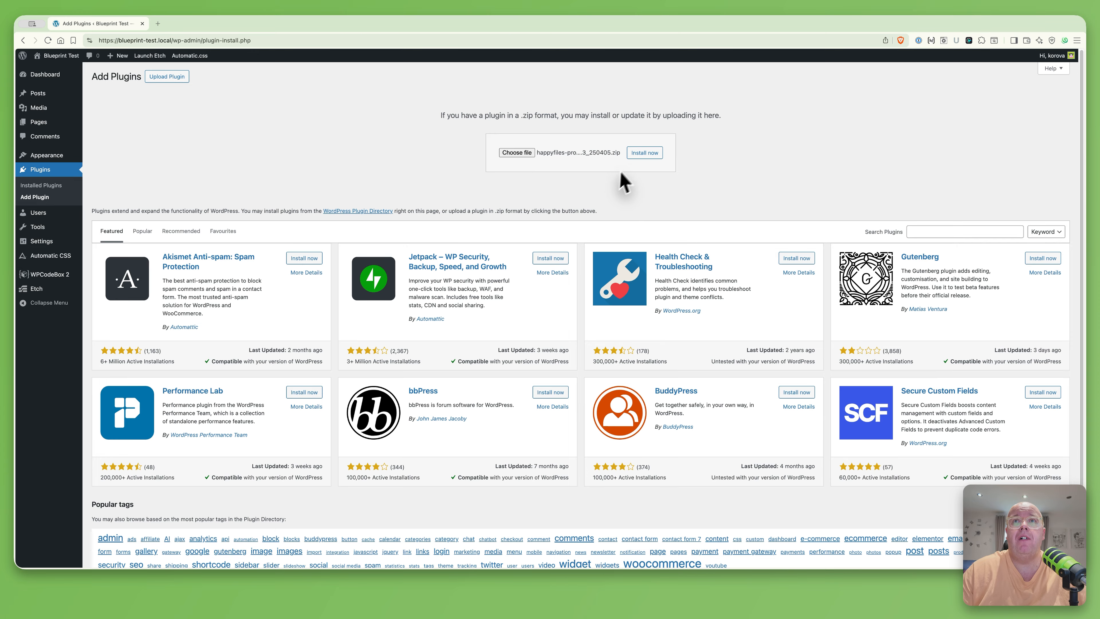
pyautogui.click(644, 153)
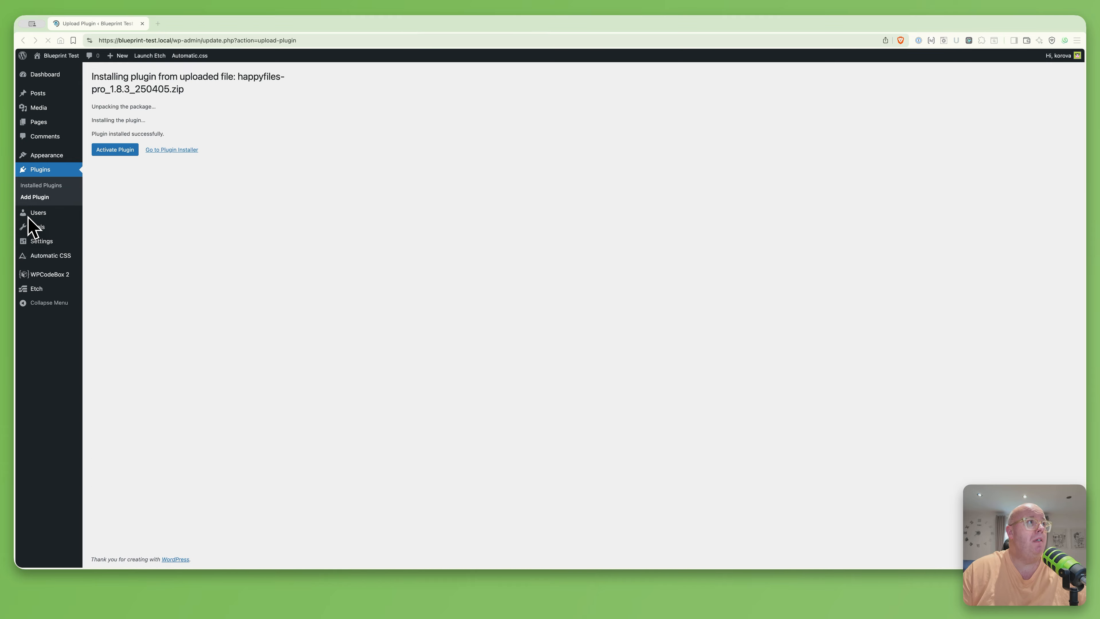
pyautogui.click(117, 150)
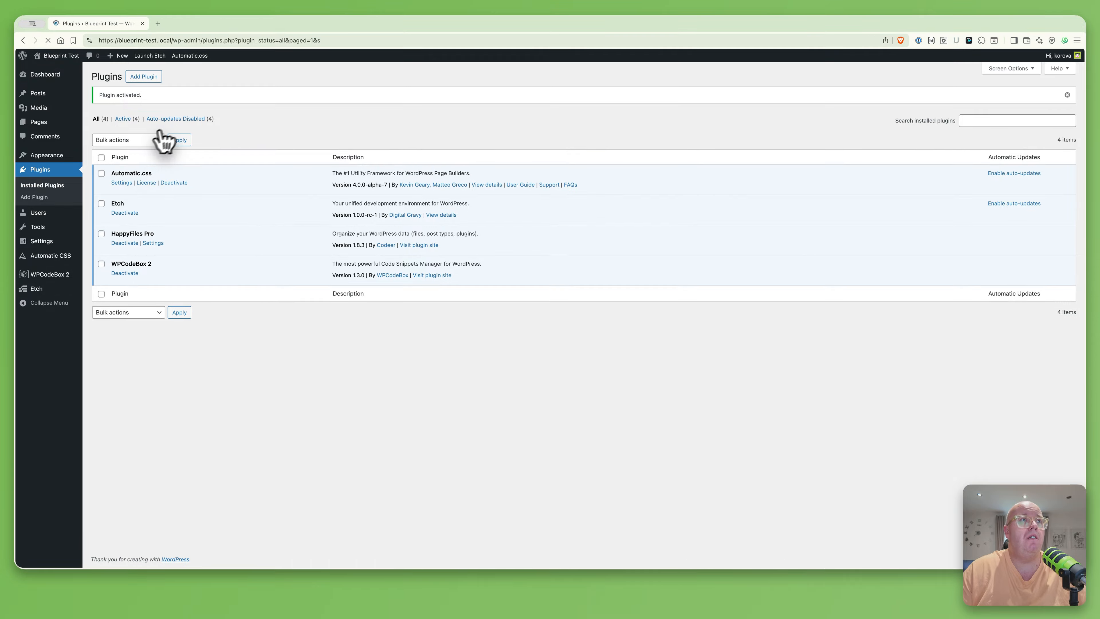
# Paste the HappyFiles Pro licence key in the HappyFiles settings
pyautogui.click(153, 243)
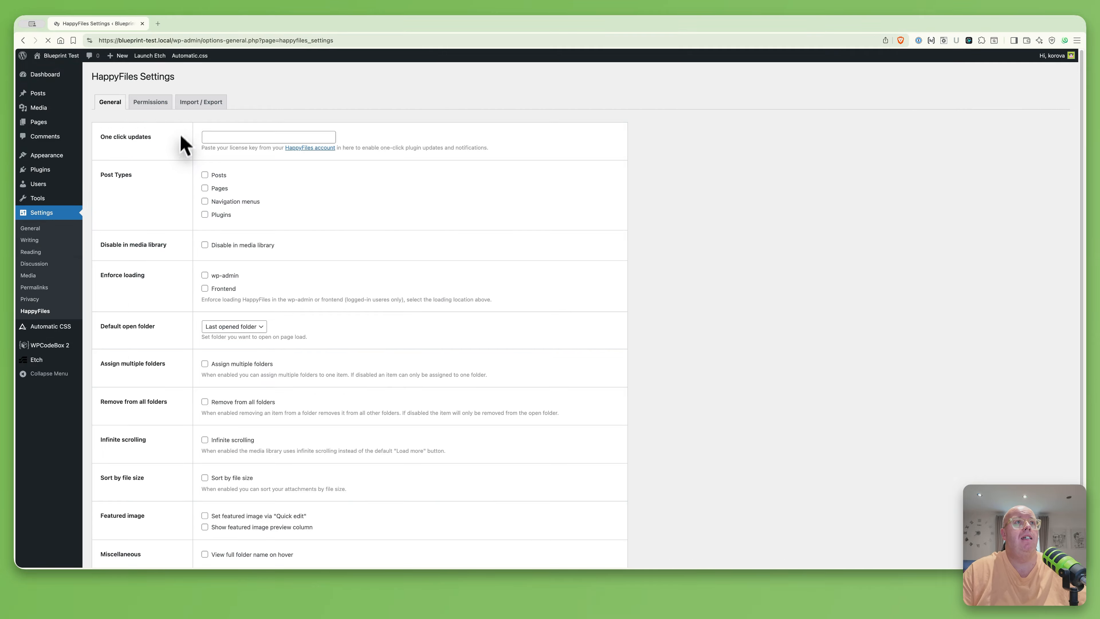
pyautogui.click(232, 136)
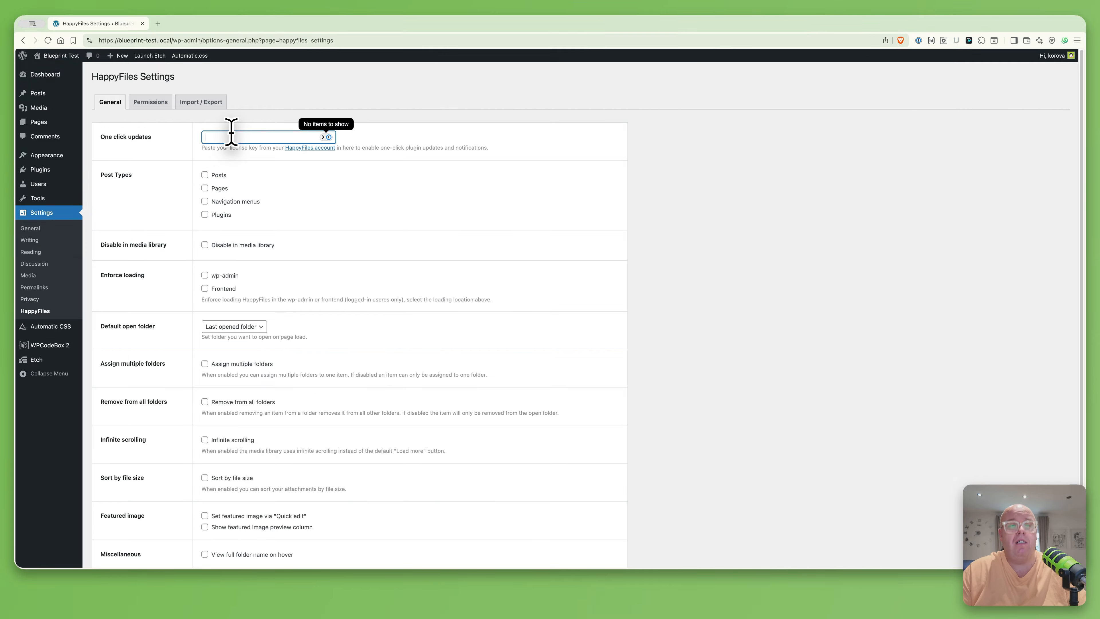
pyautogui.press('super+v')
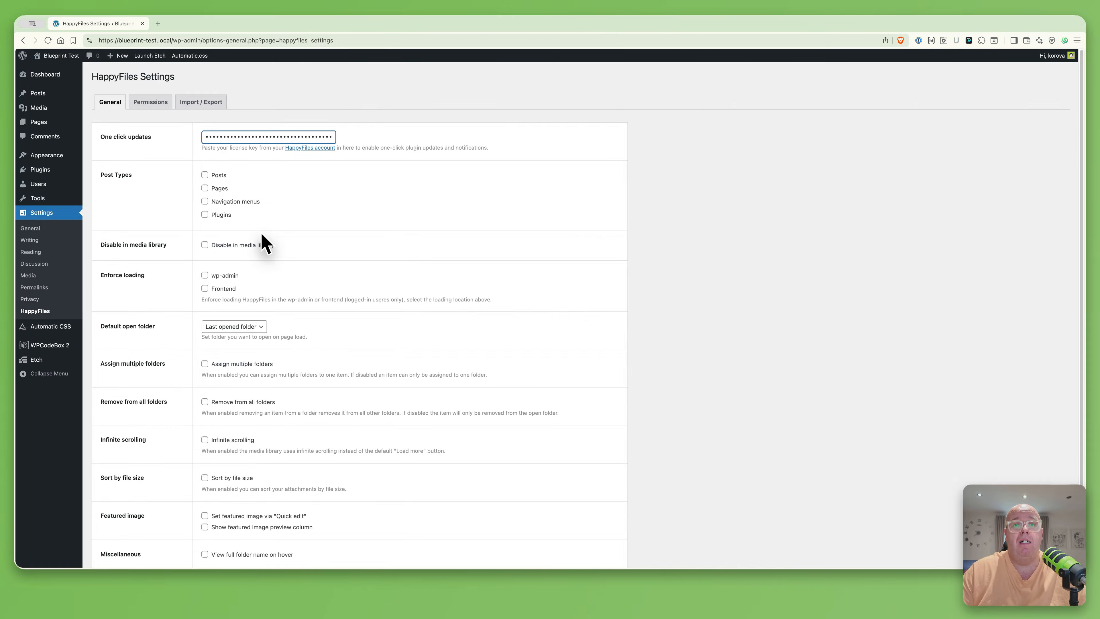
# Enable Frontend loading, Assign multiple folders, Infinite scrolling and full folder name on hover, then save
pyautogui.click(225, 289)
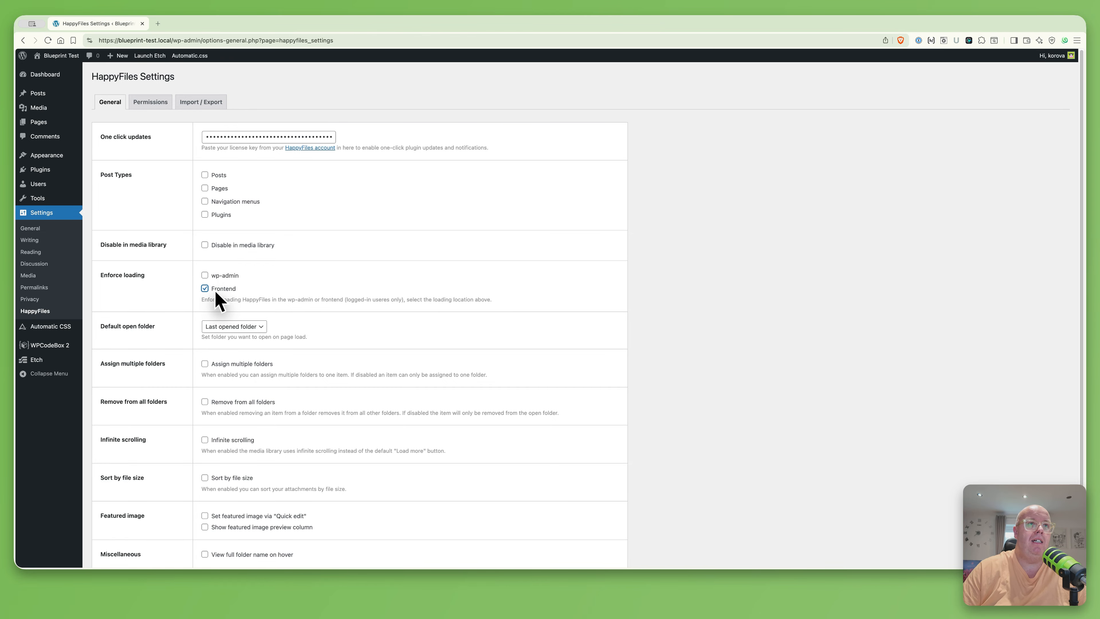
pyautogui.scroll(-1, 291, 330)
pyautogui.scroll(-3, 292, 321)
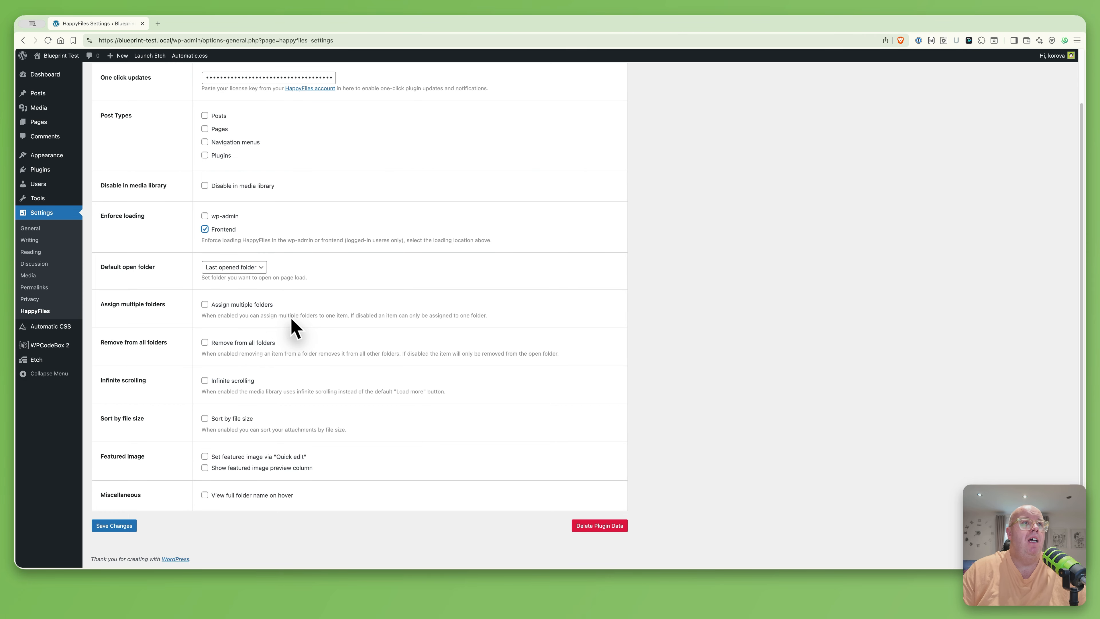
pyautogui.click(223, 304)
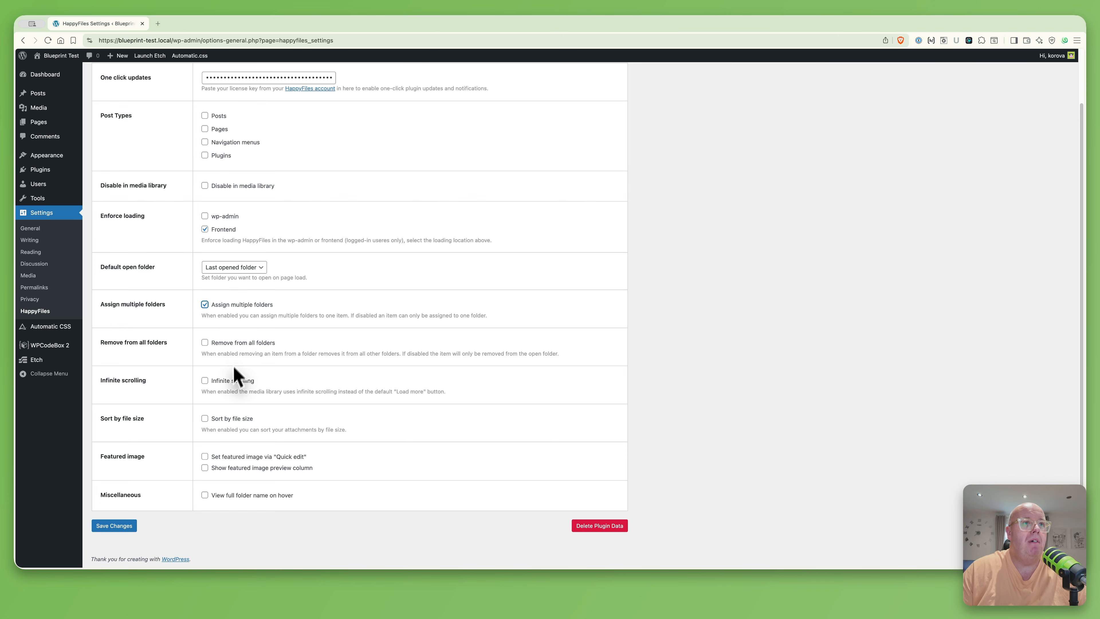
pyautogui.click(229, 381)
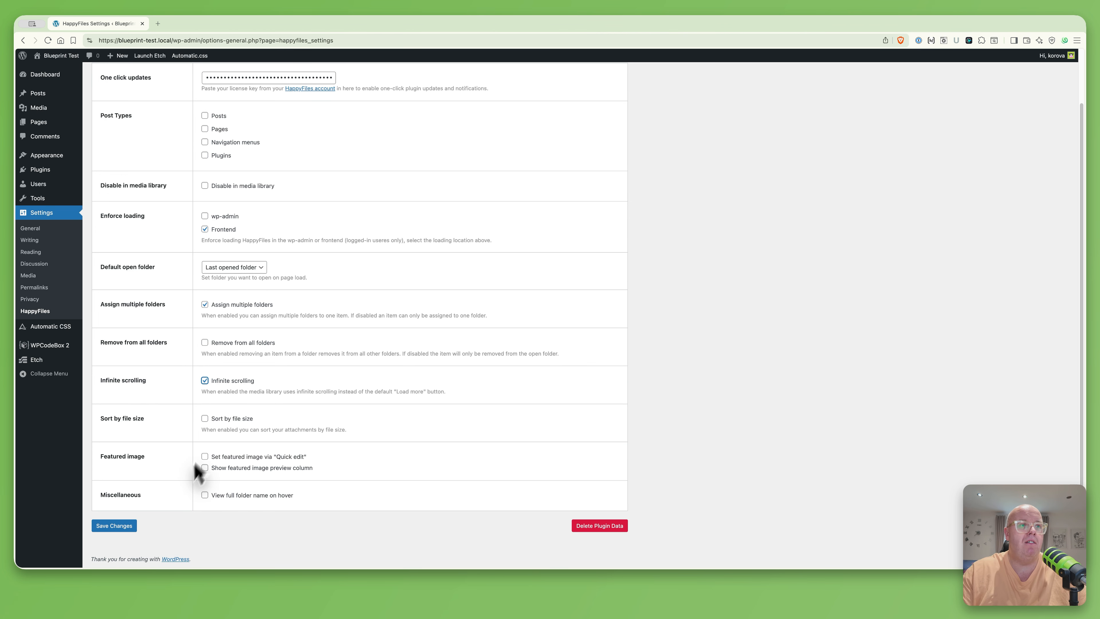
pyautogui.click(237, 498)
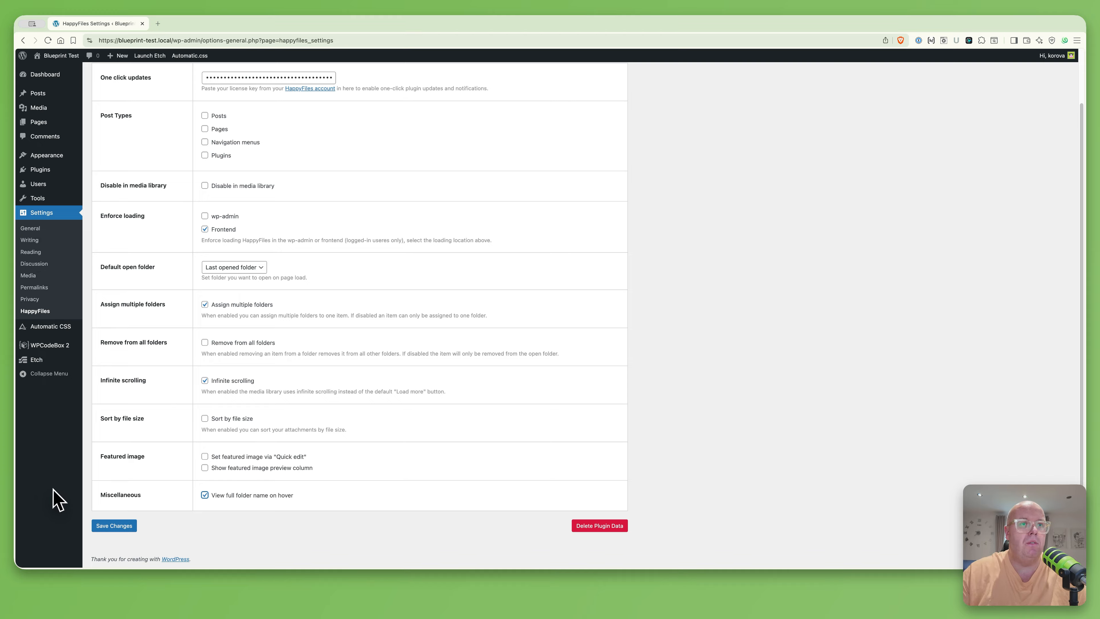
pyautogui.click(115, 525)
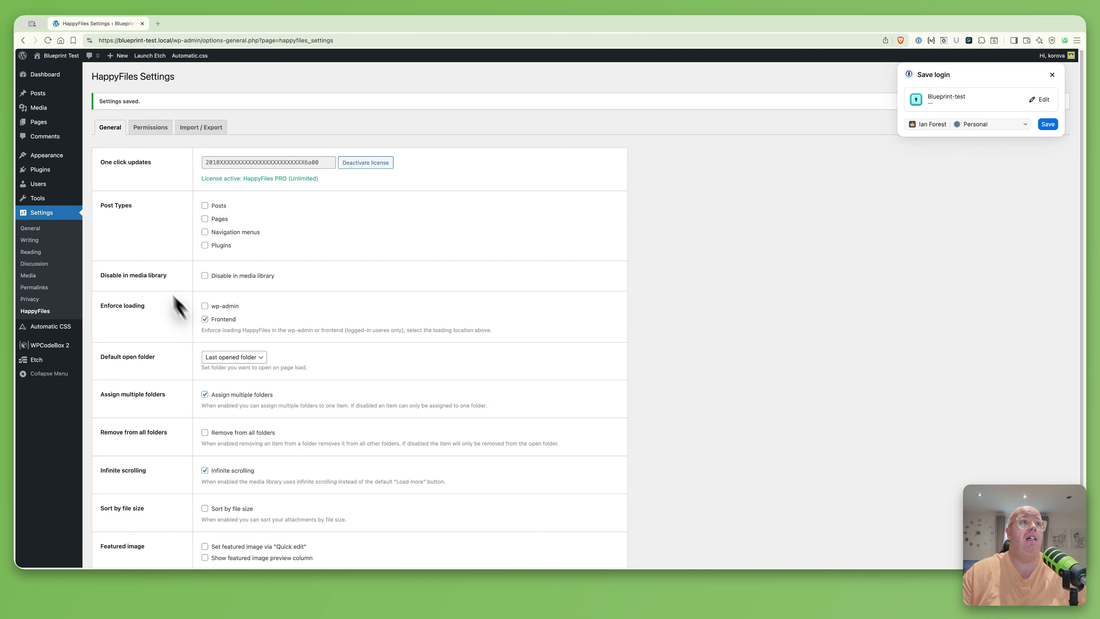
pyautogui.click(41, 107)
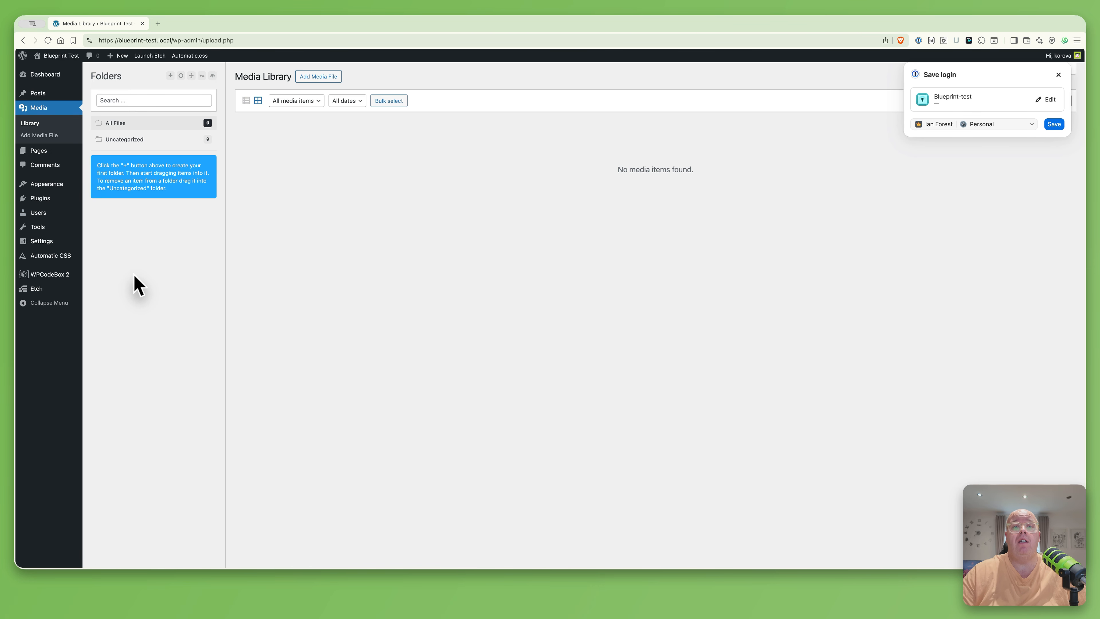
# Create three media folders named 'Branding', 'Icons' and 'Placeholerers'
pyautogui.click(170, 75)
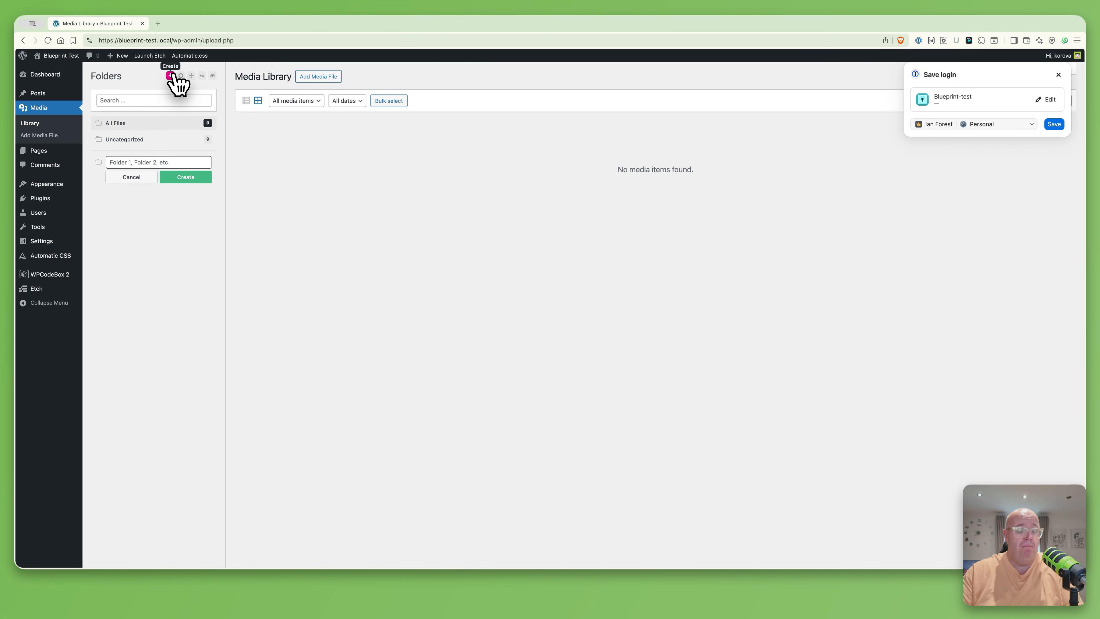
pyautogui.write('Branding')
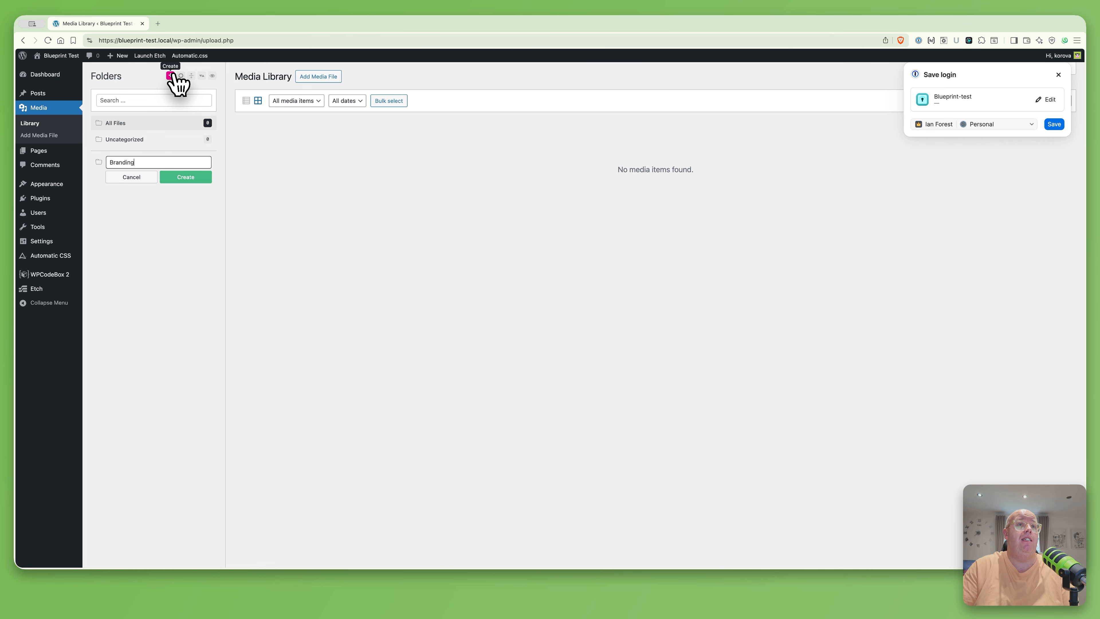
pyautogui.press('Return')
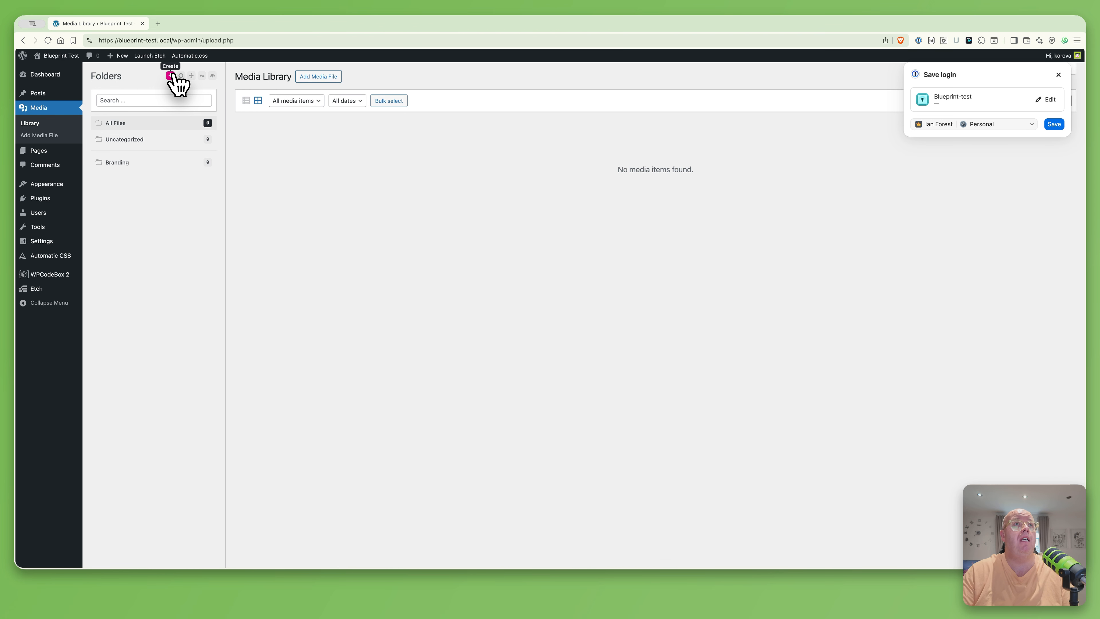
pyautogui.click(170, 75)
pyautogui.write('Icons')
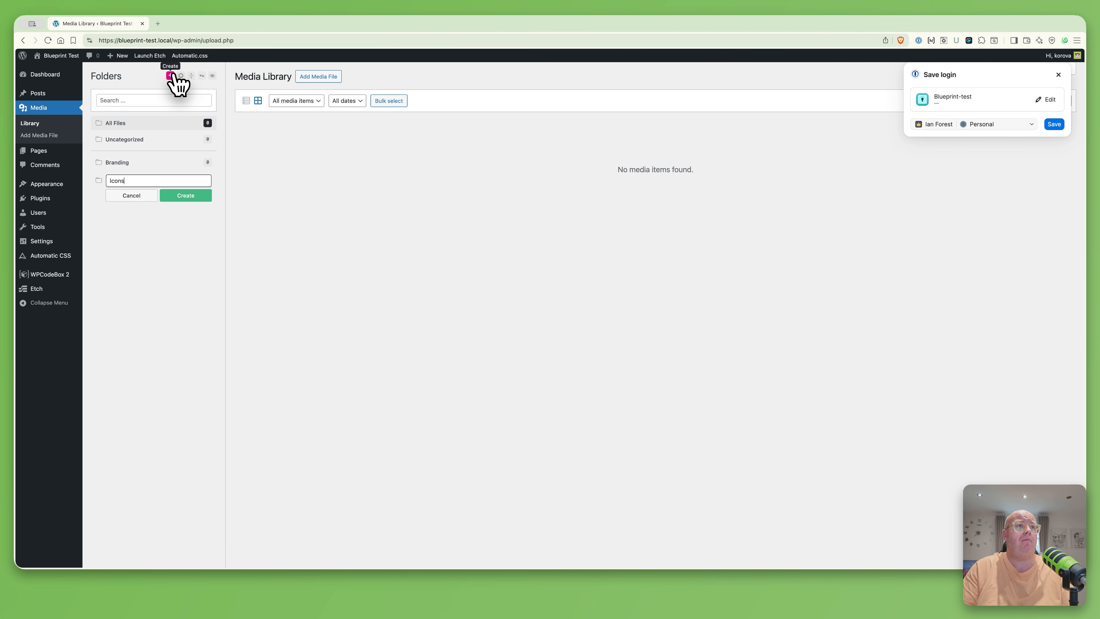
pyautogui.press('Return')
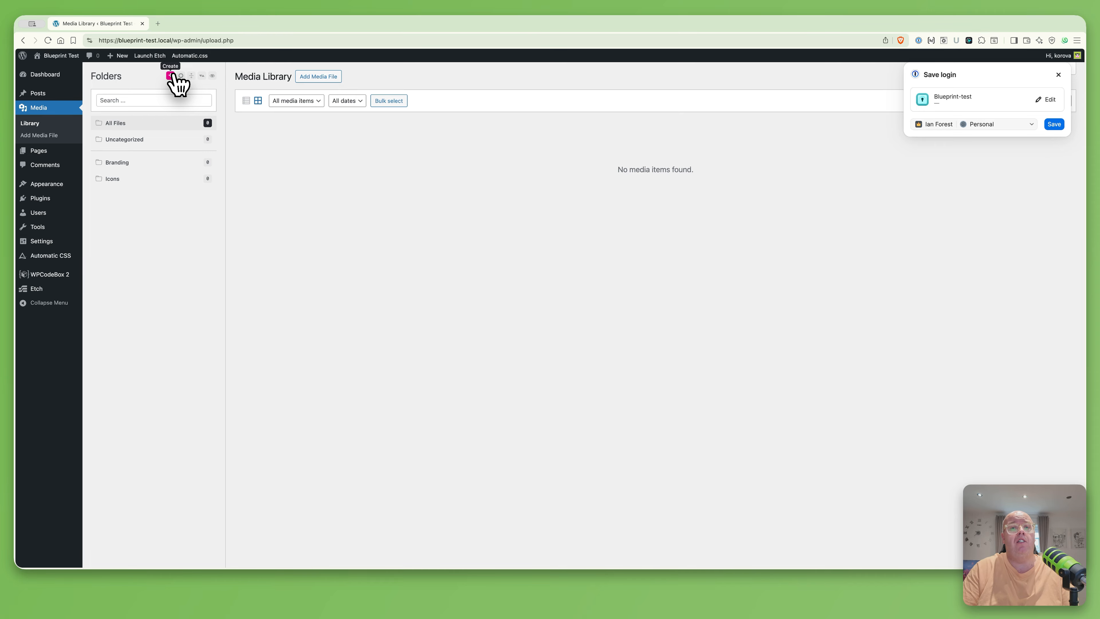
pyautogui.click(172, 75)
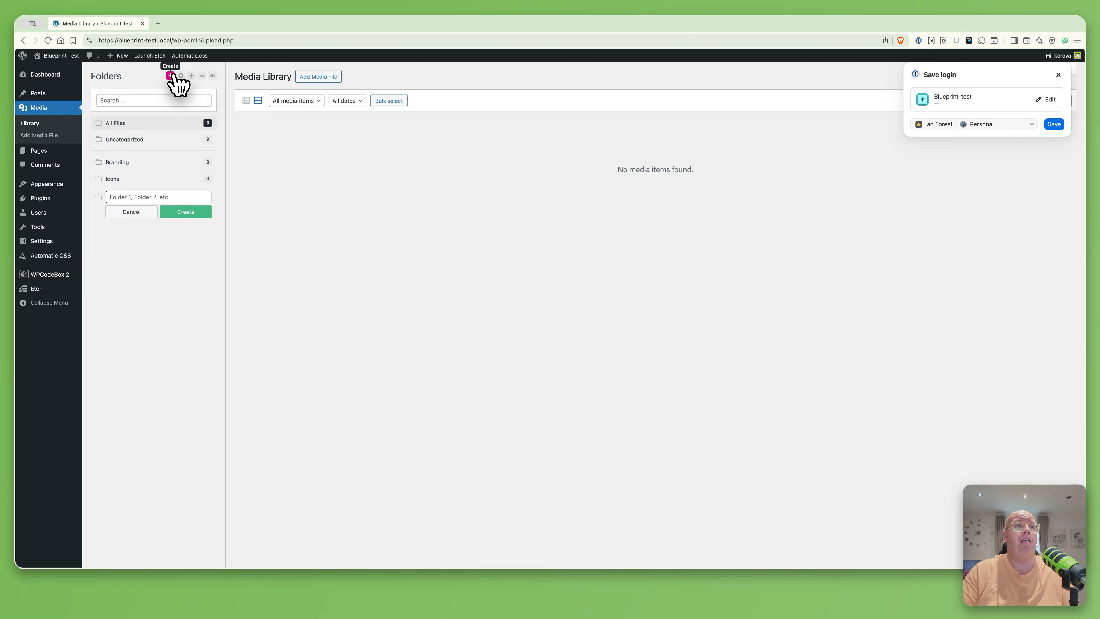
pyautogui.write('Pl')
pyautogui.write('aceh')
pyautogui.write('oler')
pyautogui.write('ers')
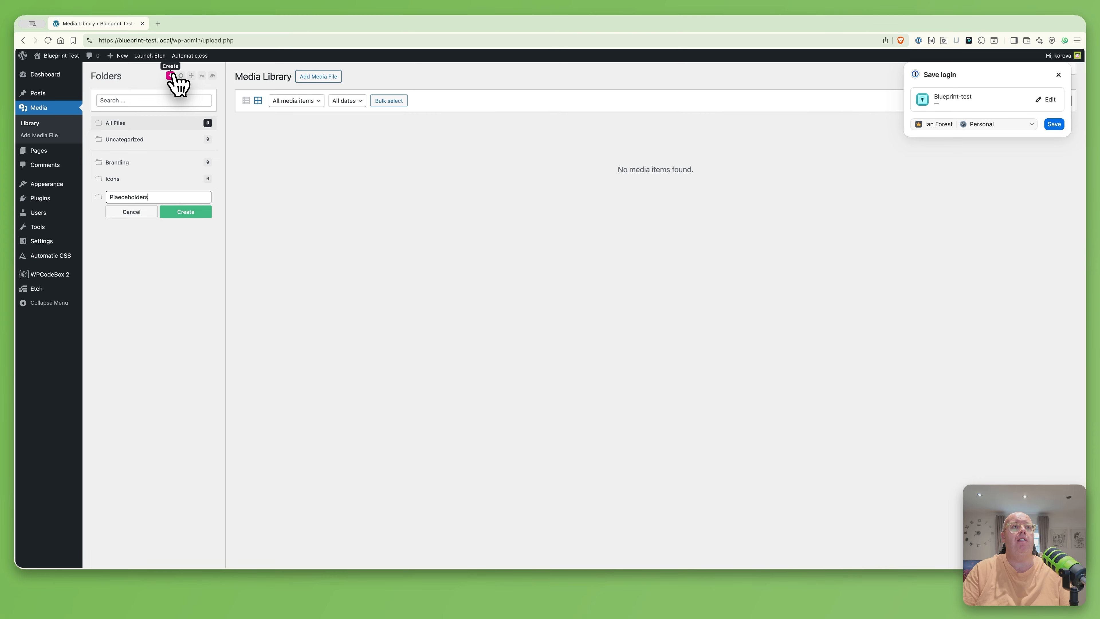
pyautogui.press('Return')
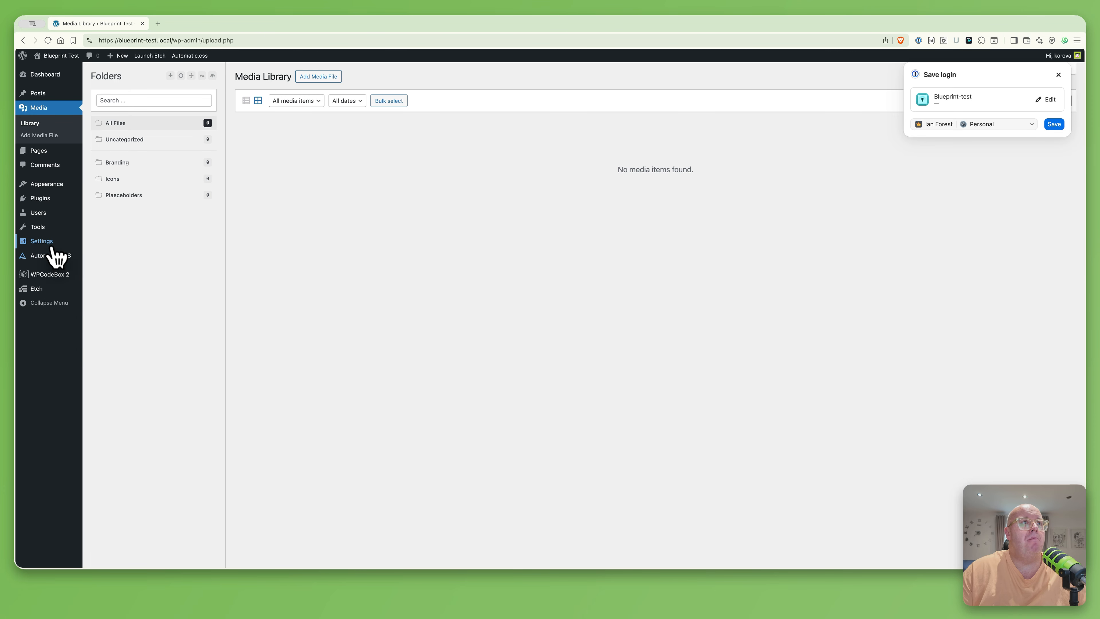
pyautogui.moveTo(51, 197)
pyautogui.click(103, 212)
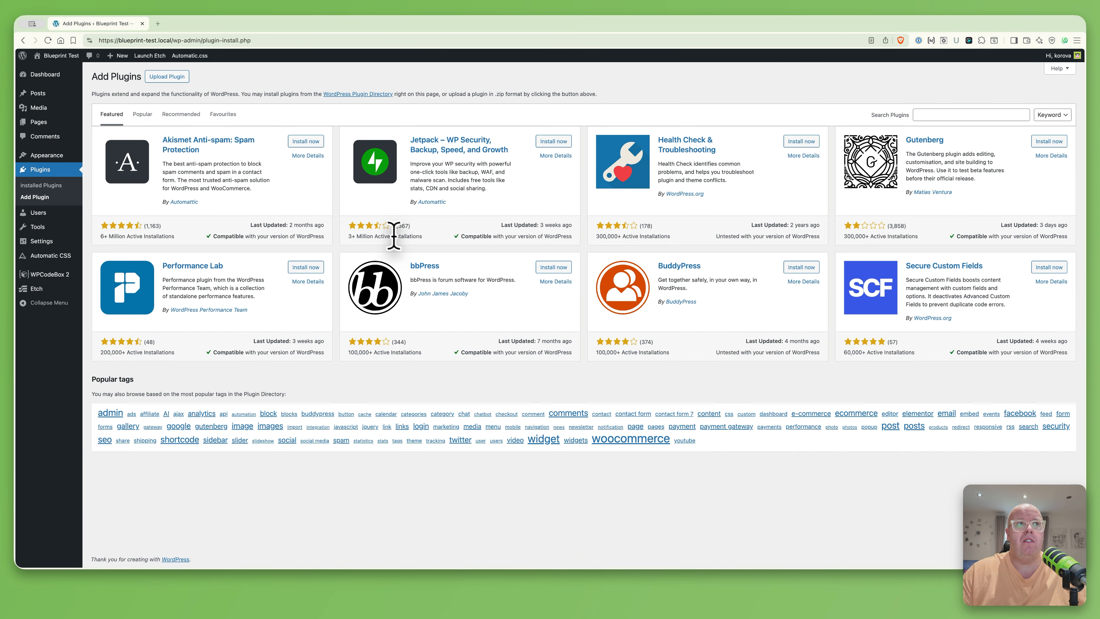
# Upload the meta-box-aio zip, then install and activate Meta Box AIO 3.4.0
pyautogui.click(170, 79)
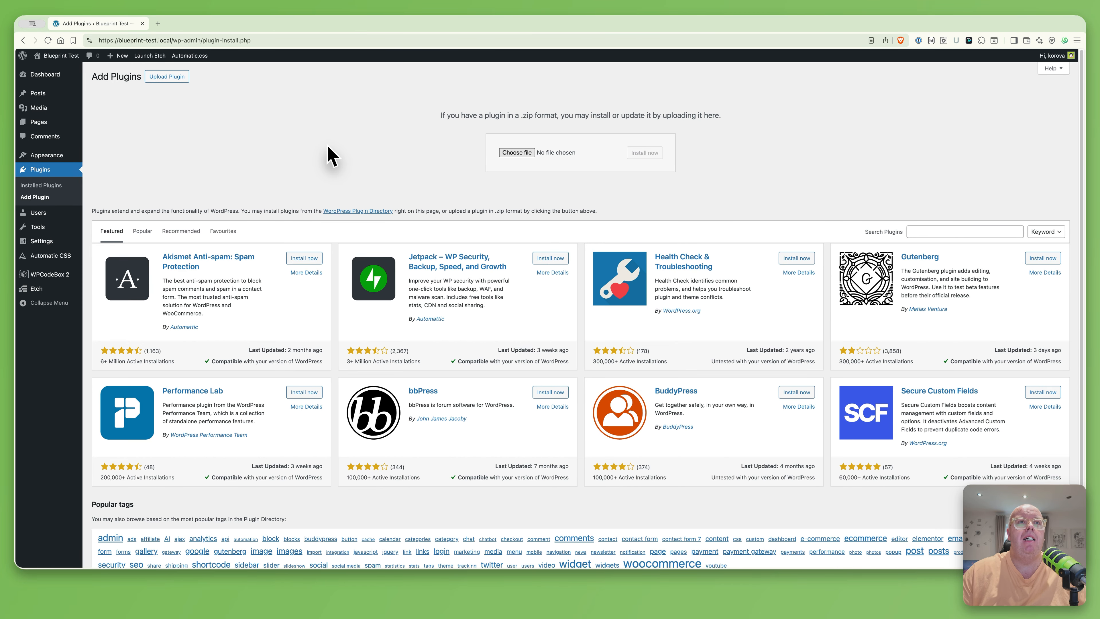
pyautogui.click(513, 153)
pyautogui.doubleClick(505, 273)
pyautogui.click(644, 153)
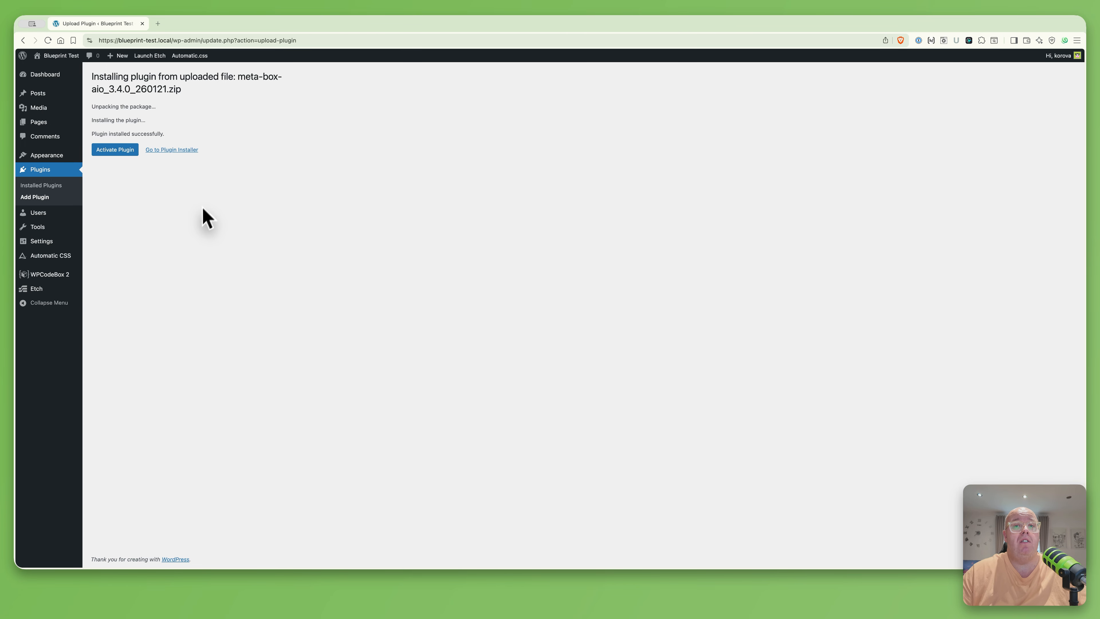
pyautogui.click(115, 152)
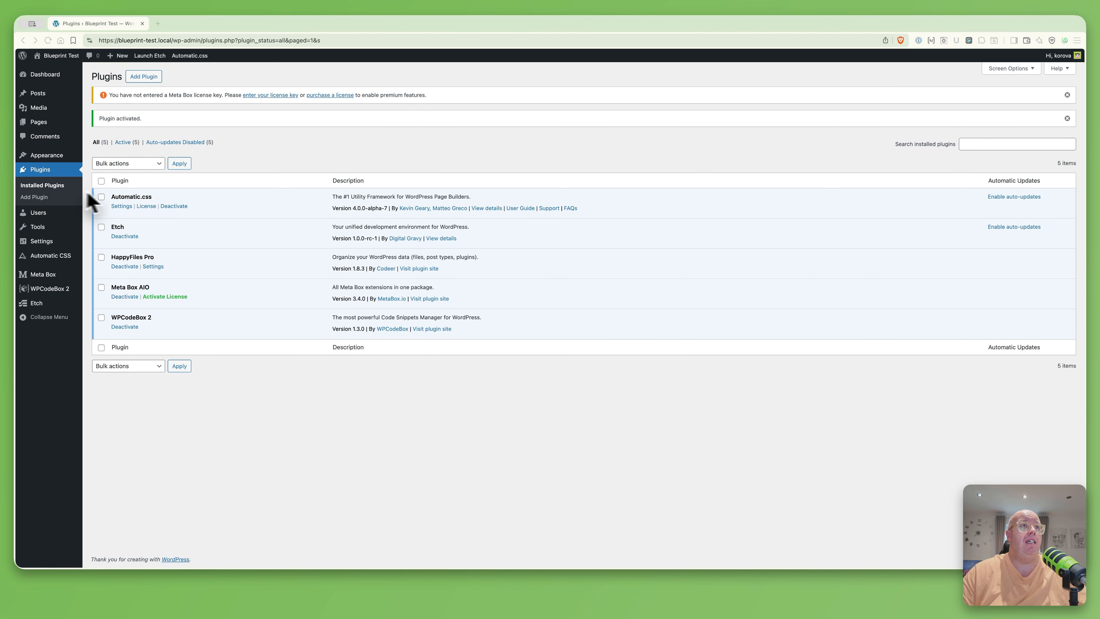
# Paste the Meta Box licence key on its licence page and save it
pyautogui.click(268, 97)
pyautogui.click(218, 130)
pyautogui.press('super+v')
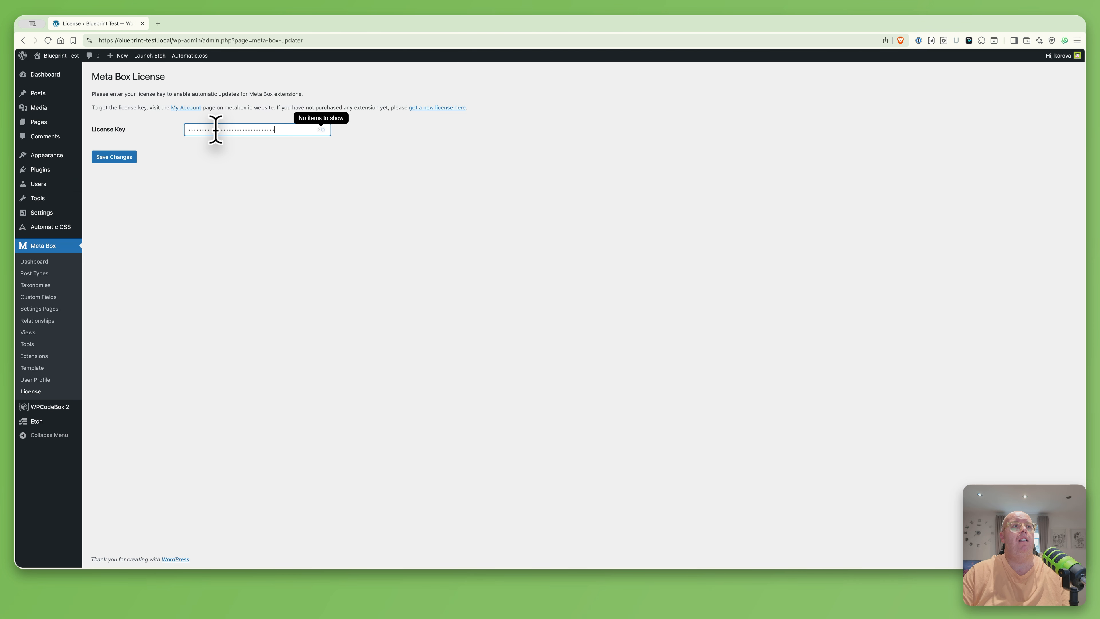
pyautogui.click(100, 161)
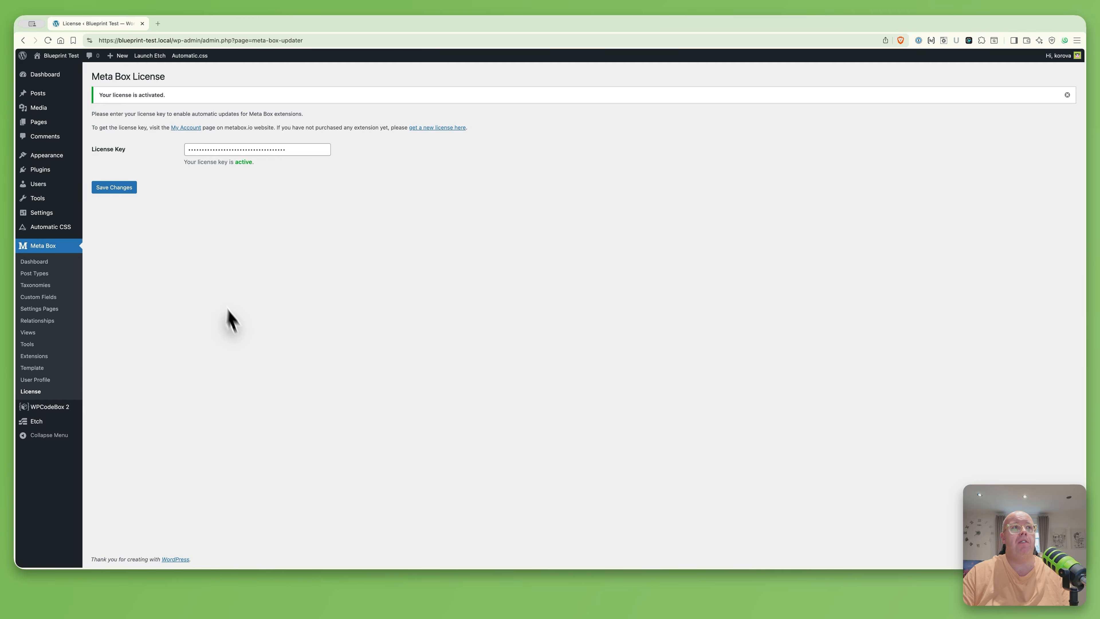
# Upload the wsform-pro zip, then install and activate WS Form PRO 1.10.71
pyautogui.moveTo(35, 172)
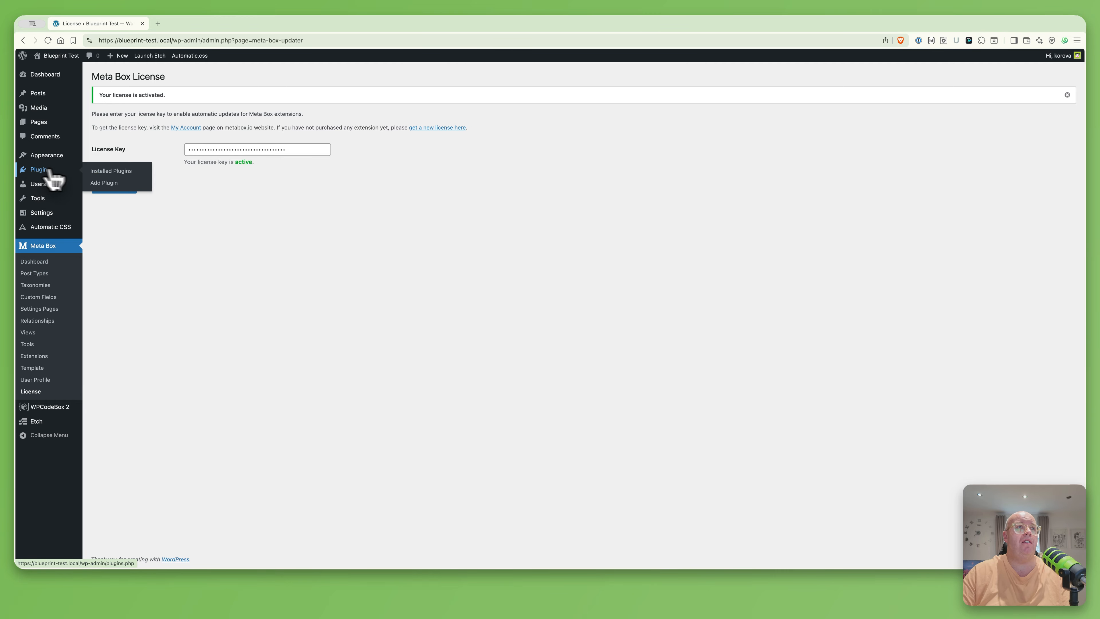
pyautogui.click(104, 183)
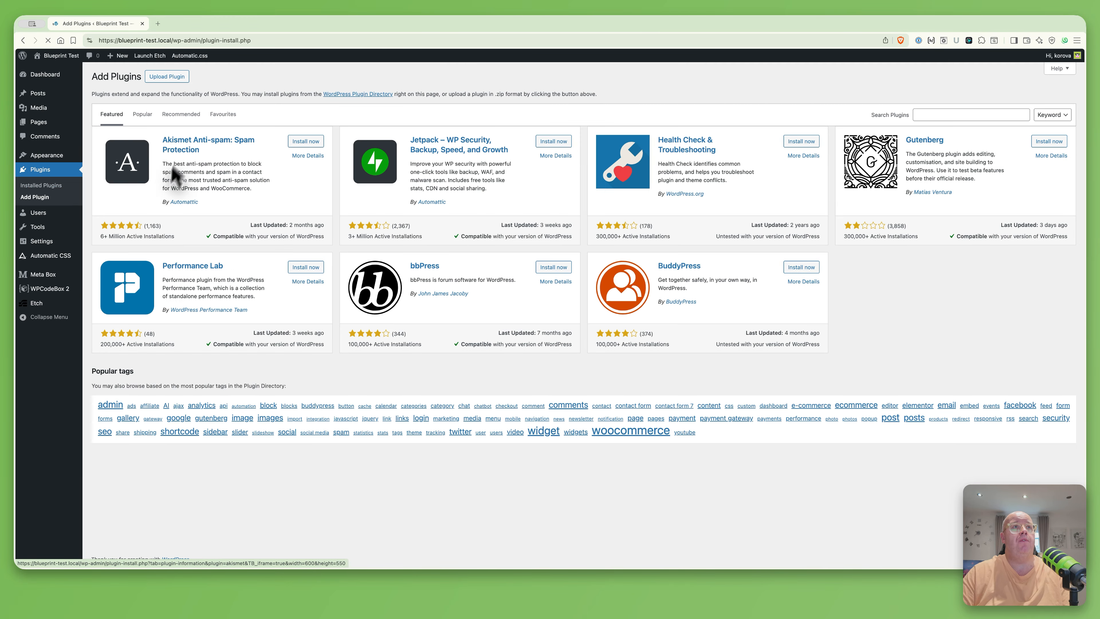
pyautogui.click(166, 76)
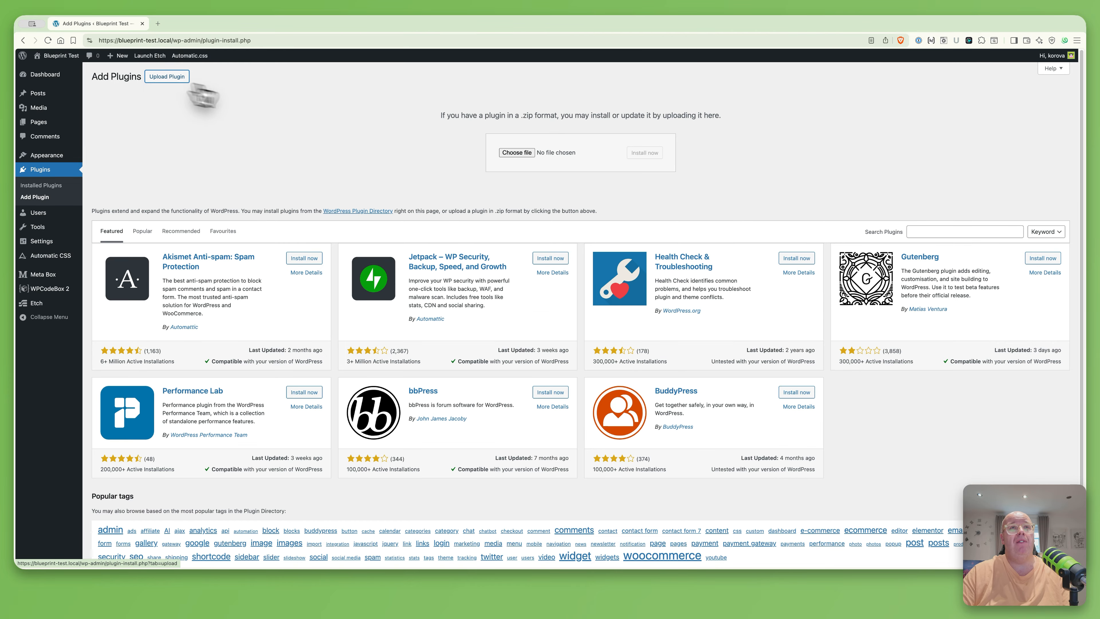
pyautogui.click(525, 154)
pyautogui.click(499, 298)
pyautogui.doubleClick(499, 298)
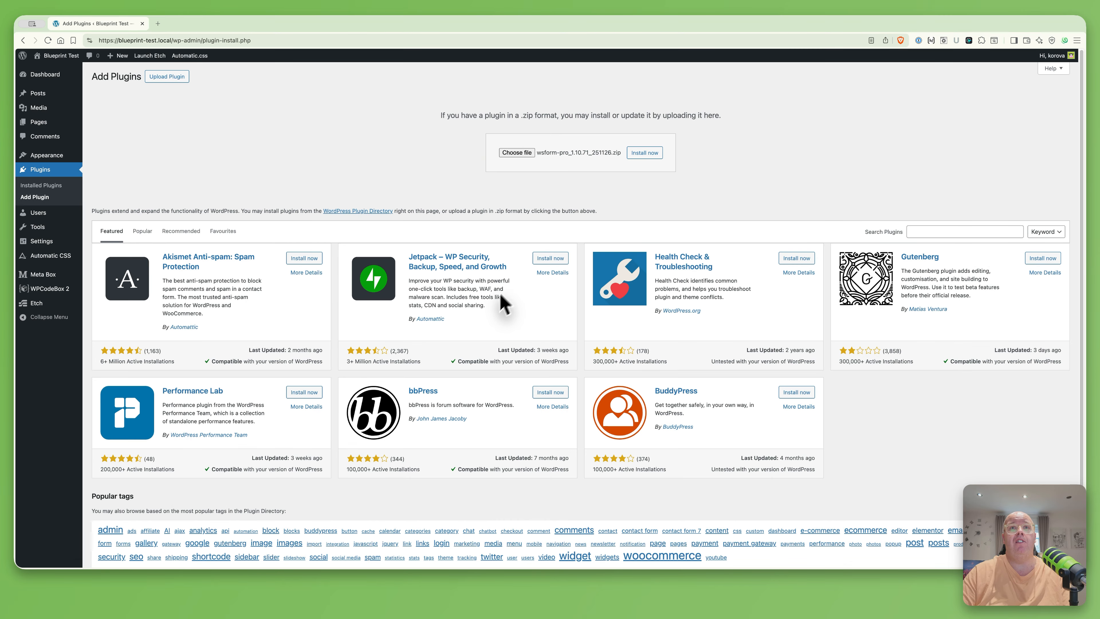
pyautogui.click(652, 152)
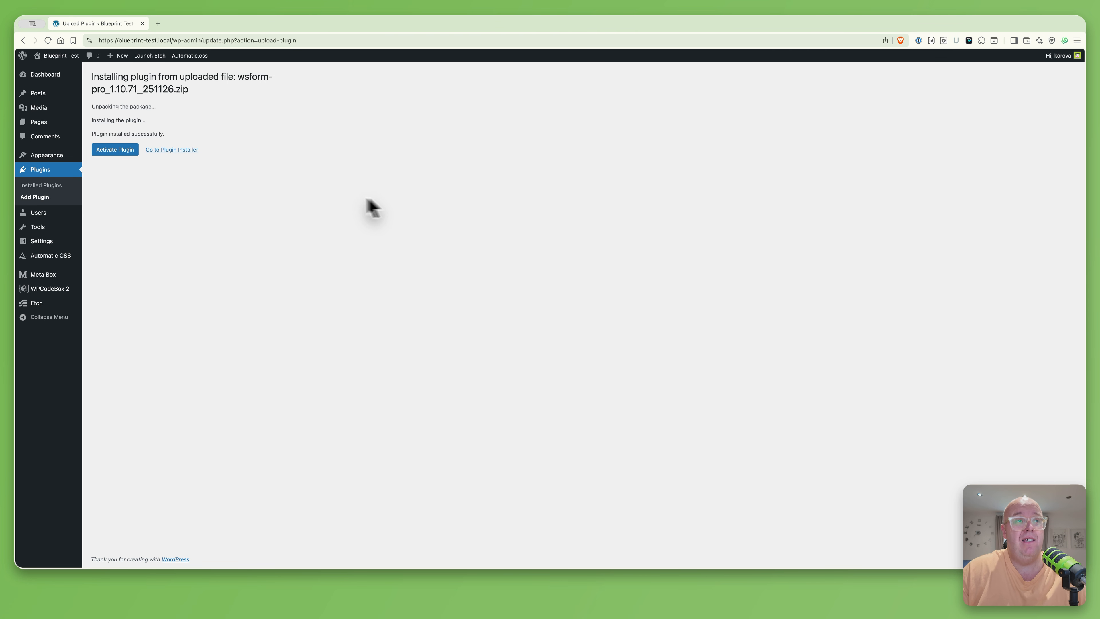
pyautogui.click(124, 151)
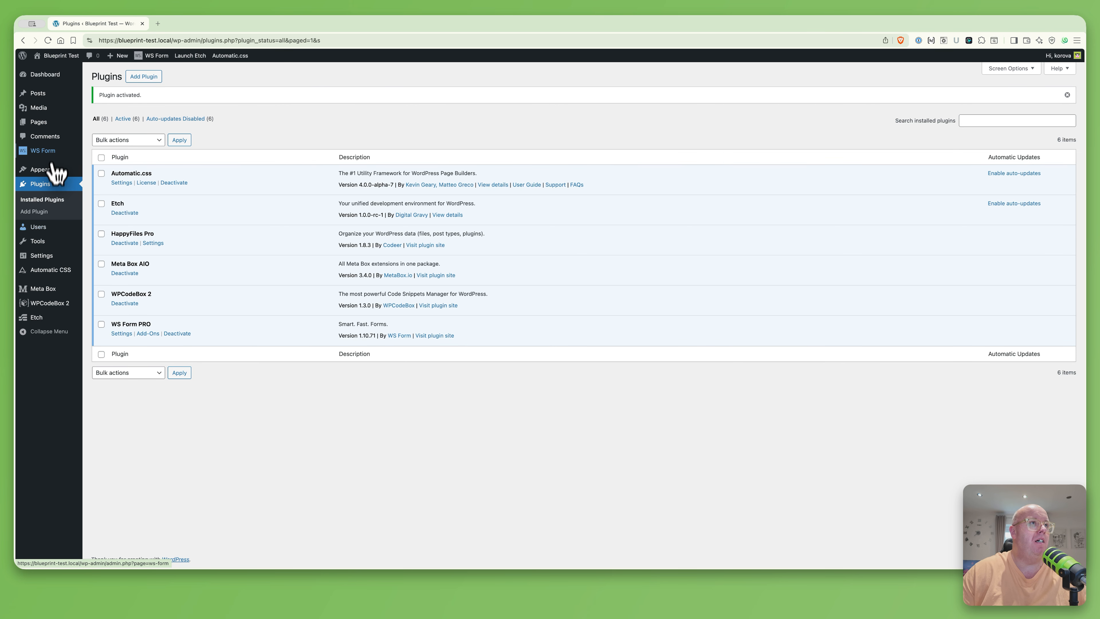
pyautogui.moveTo(53, 147)
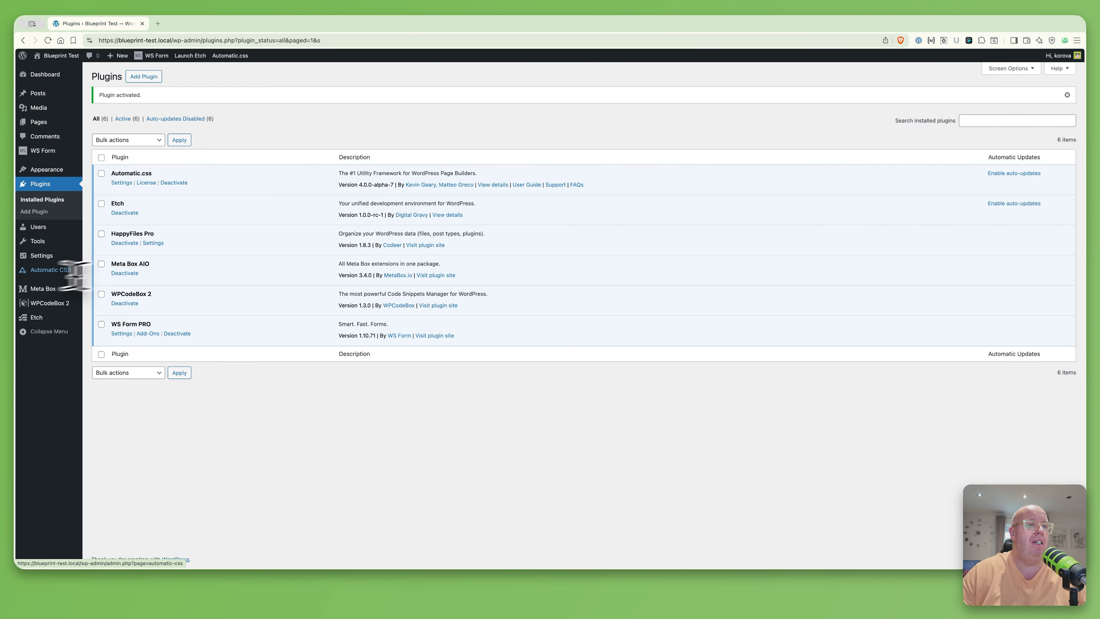
pyautogui.click(147, 78)
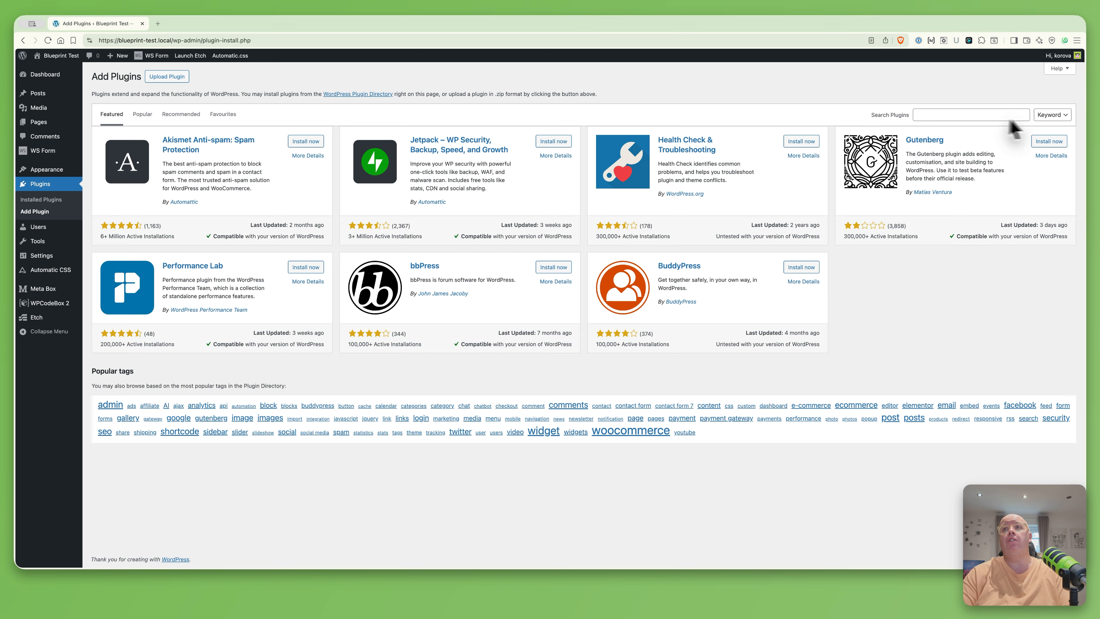
# Search the plugin directory for 'admi', then install and activate Admin Menu Editor 1.14.1
pyautogui.click(973, 109)
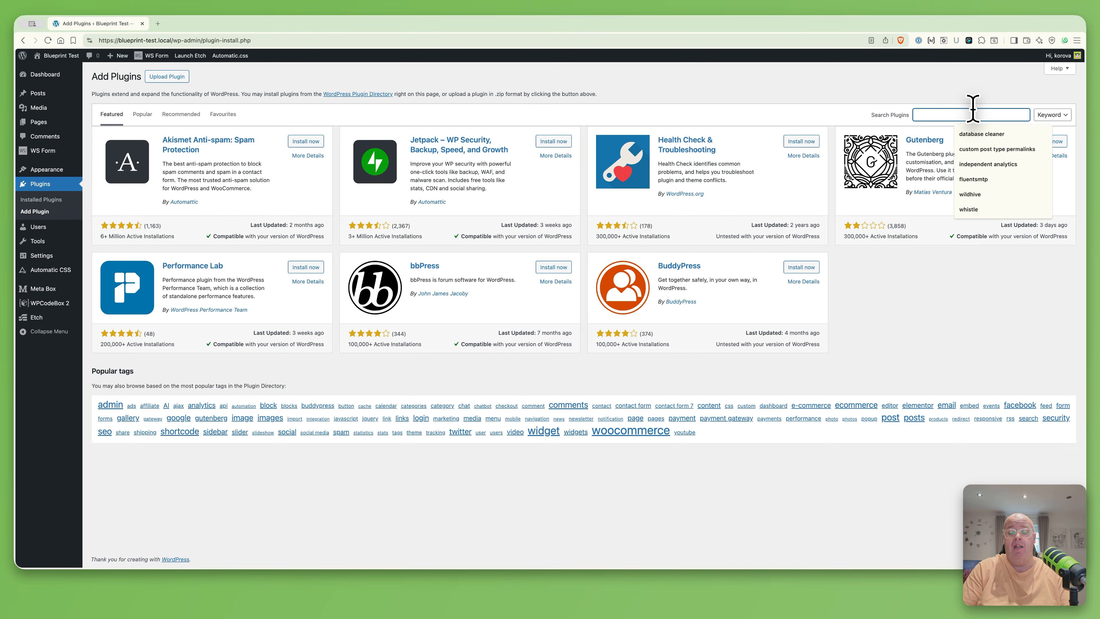
pyautogui.write('admin menu editor')
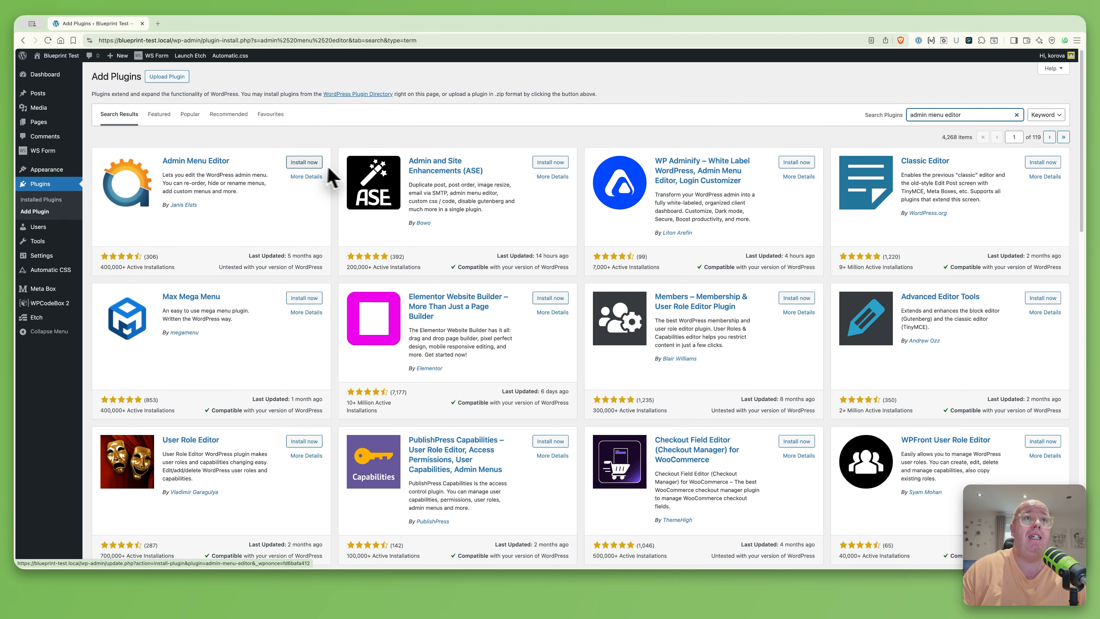
pyautogui.click(304, 163)
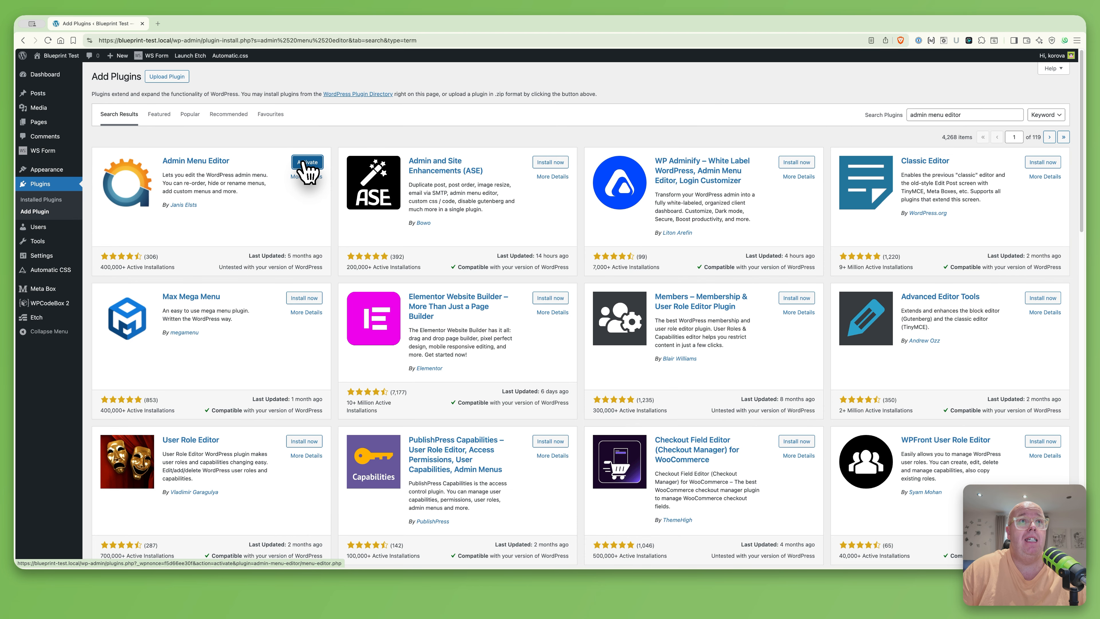
pyautogui.click(304, 163)
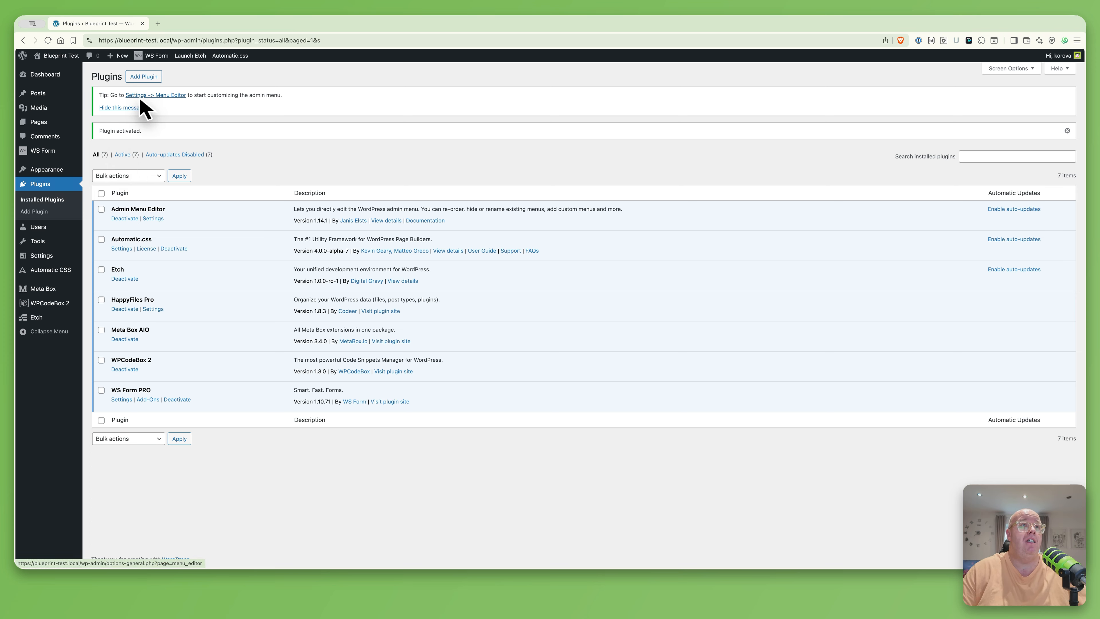
pyautogui.moveTo(44, 256)
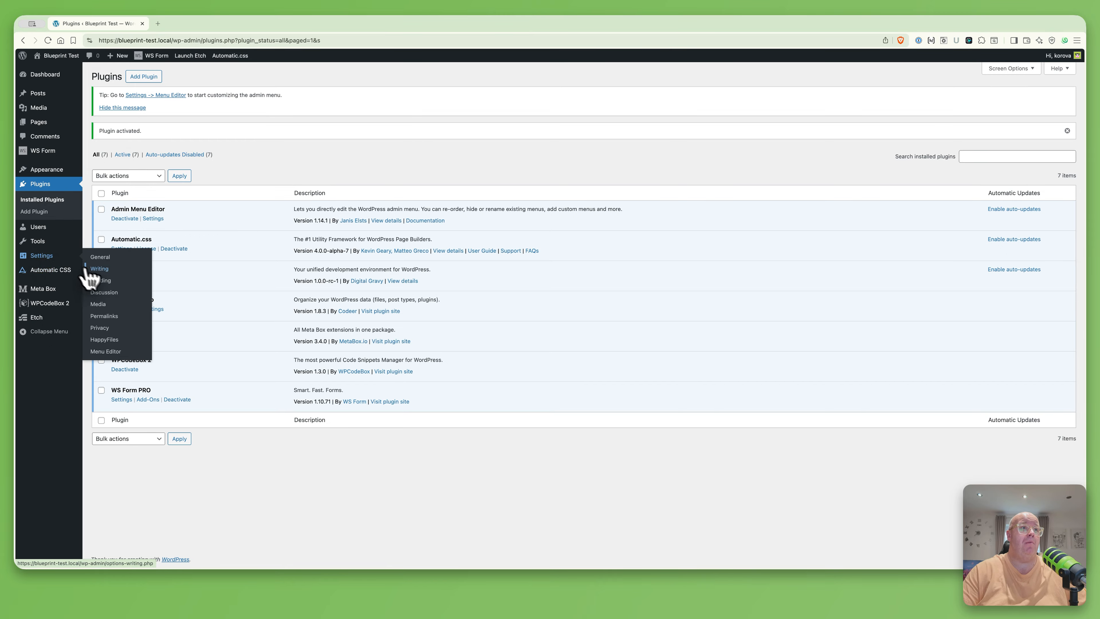
# In Menu Editor, move WS Form to the bottom and Automatic CSS below the separator
pyautogui.click(105, 352)
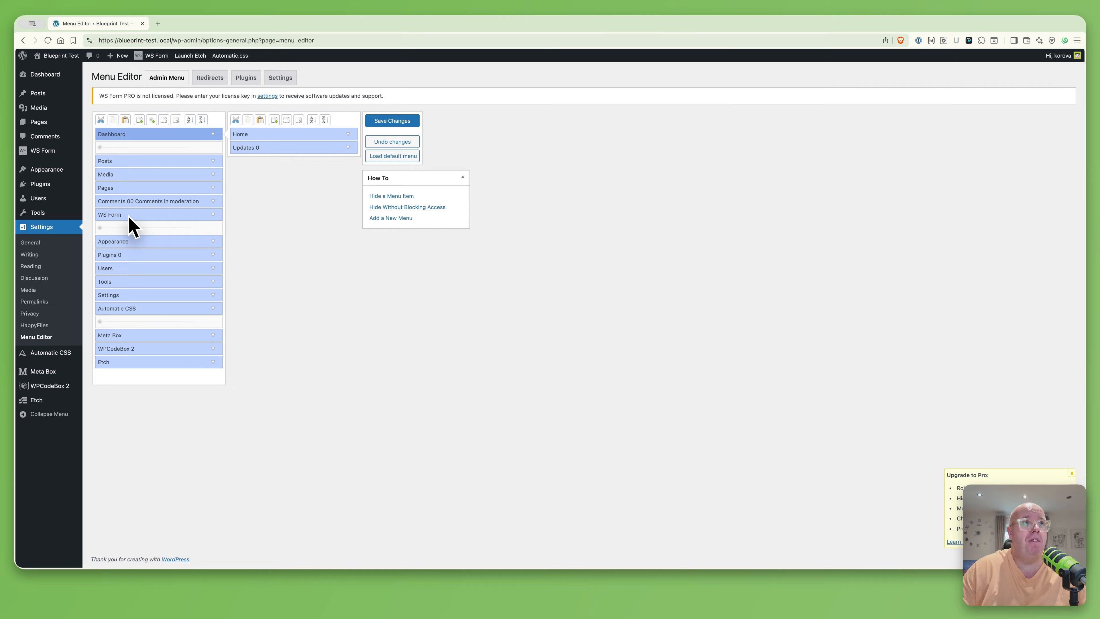
pyautogui.moveTo(128, 217); pyautogui.dragTo(128, 372)
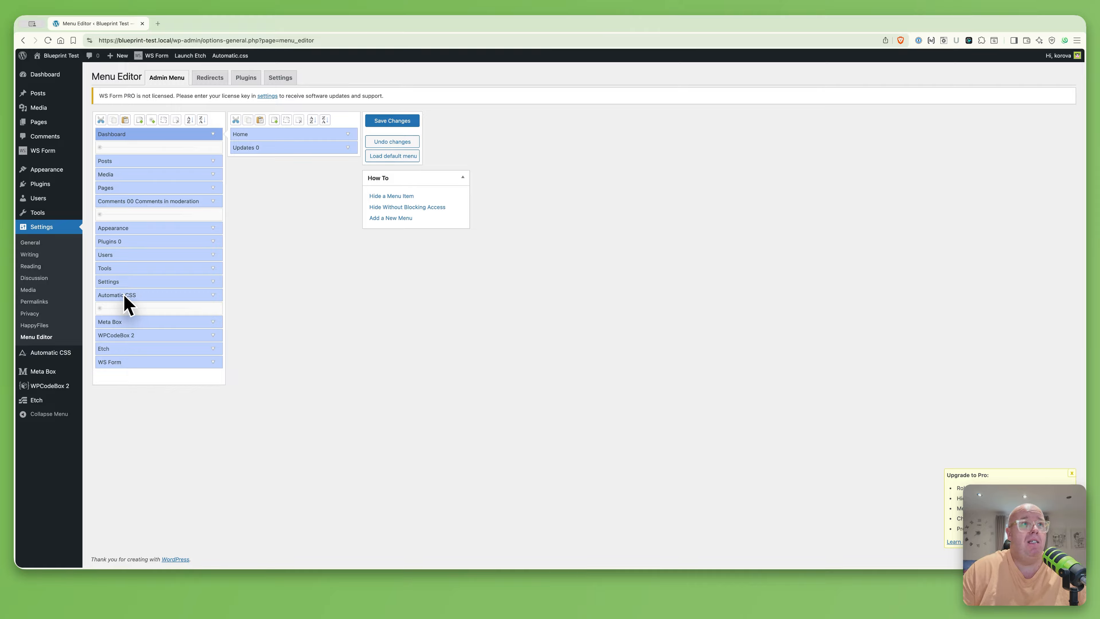
pyautogui.moveTo(130, 300); pyautogui.dragTo(131, 312)
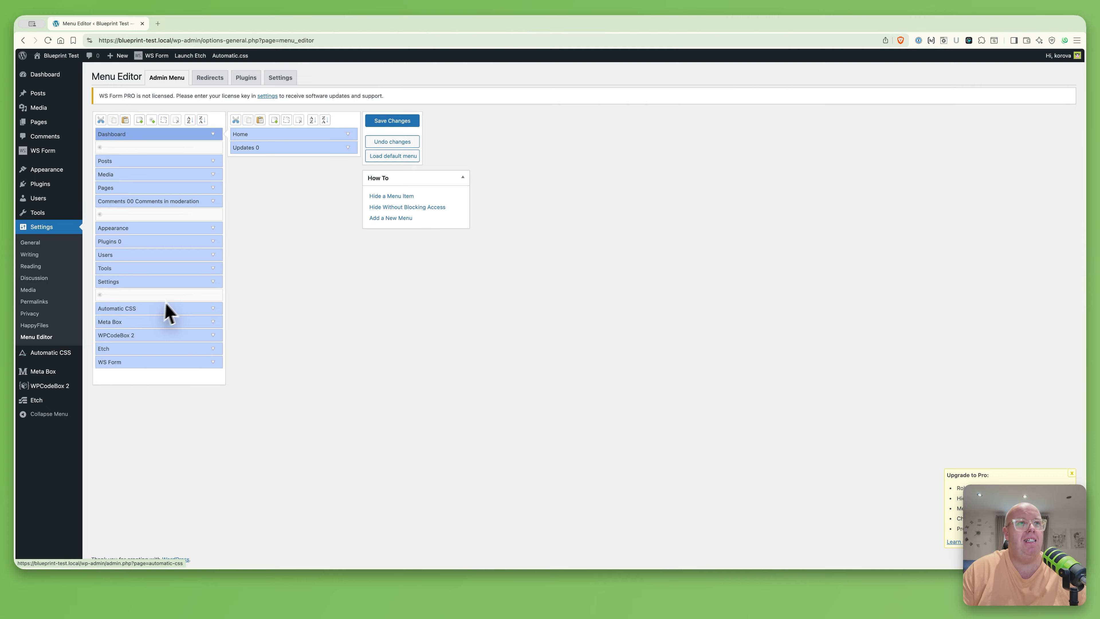
# Retitle the Automatic CSS menu item to 'ACSS' and move Etch directly beneath it
pyautogui.click(213, 308)
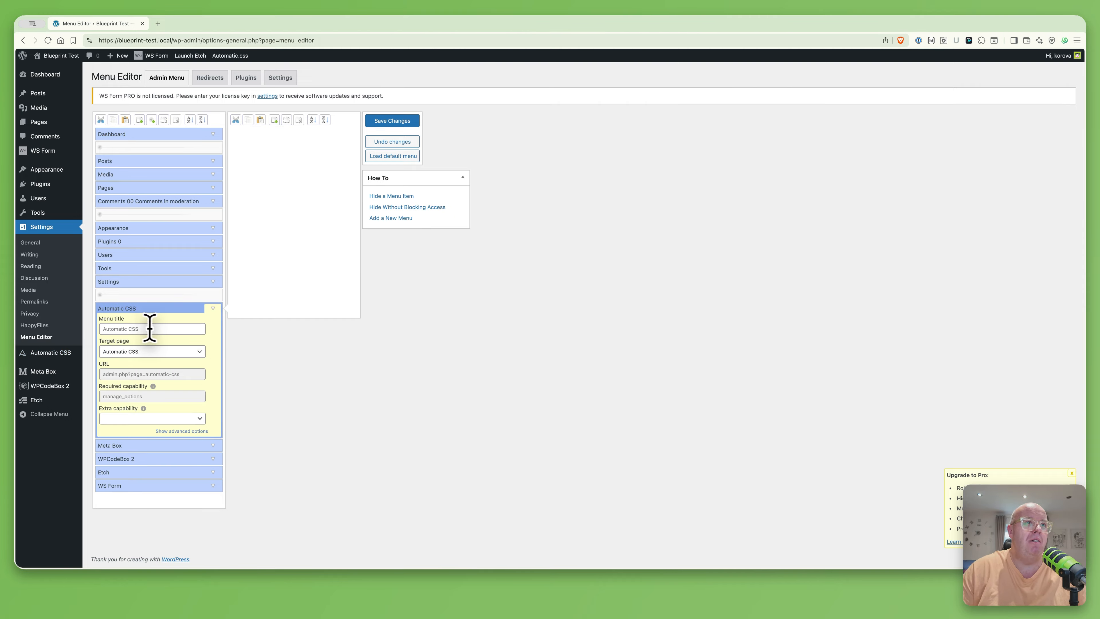
pyautogui.click(147, 327)
pyautogui.write('ACSS')
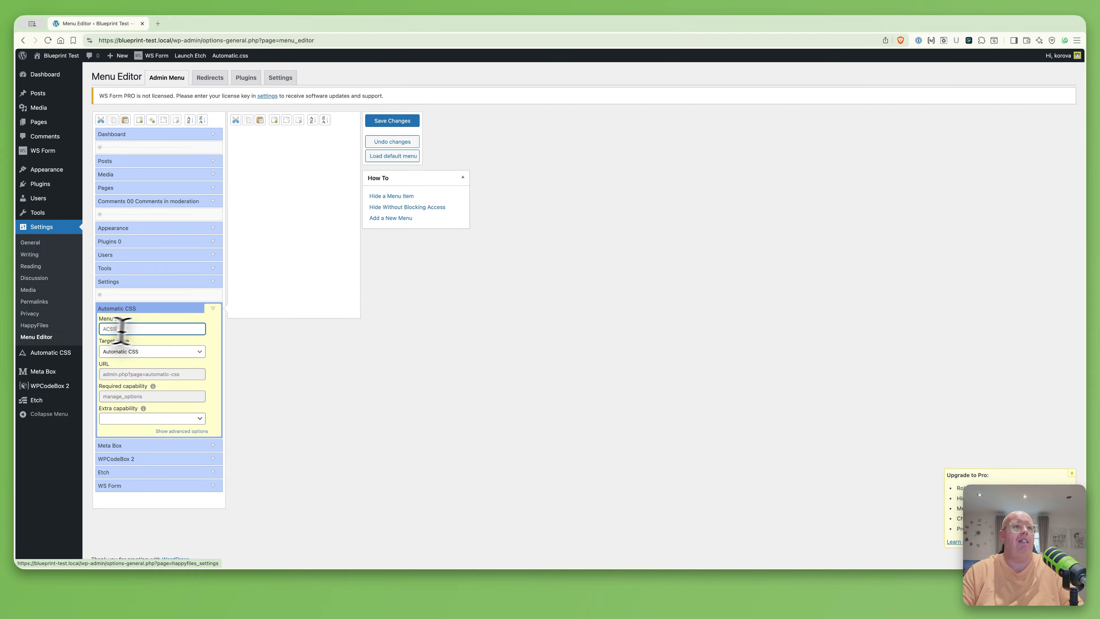
pyautogui.click(214, 309)
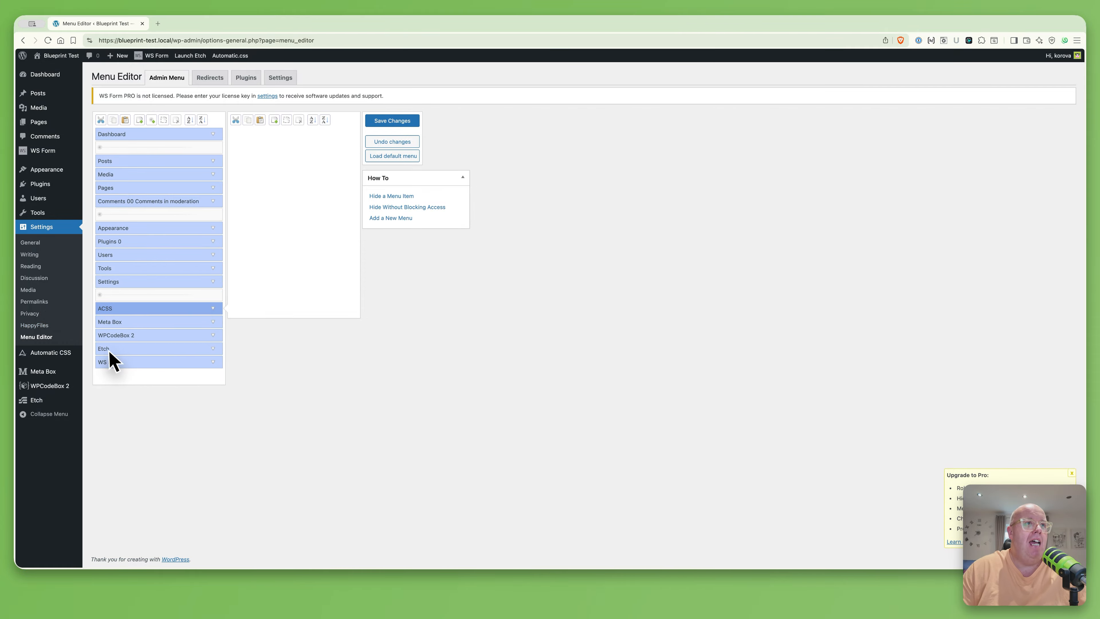
pyautogui.moveTo(116, 351); pyautogui.dragTo(121, 322)
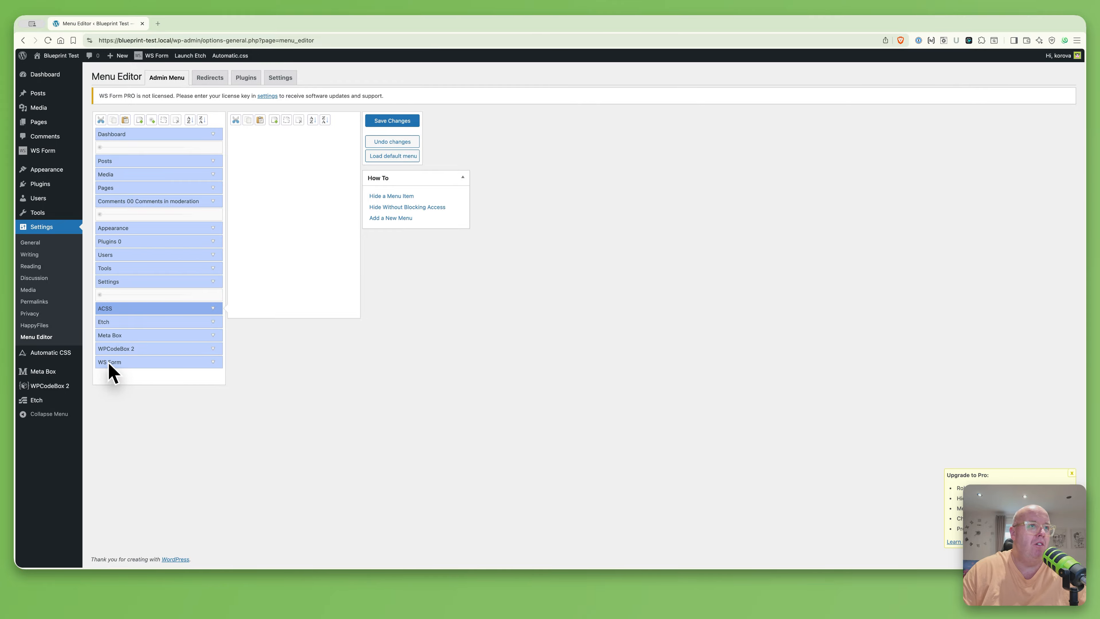
# Change the WPCodeBox 2 menu title to 'WP CodeBox 2'
pyautogui.click(211, 349)
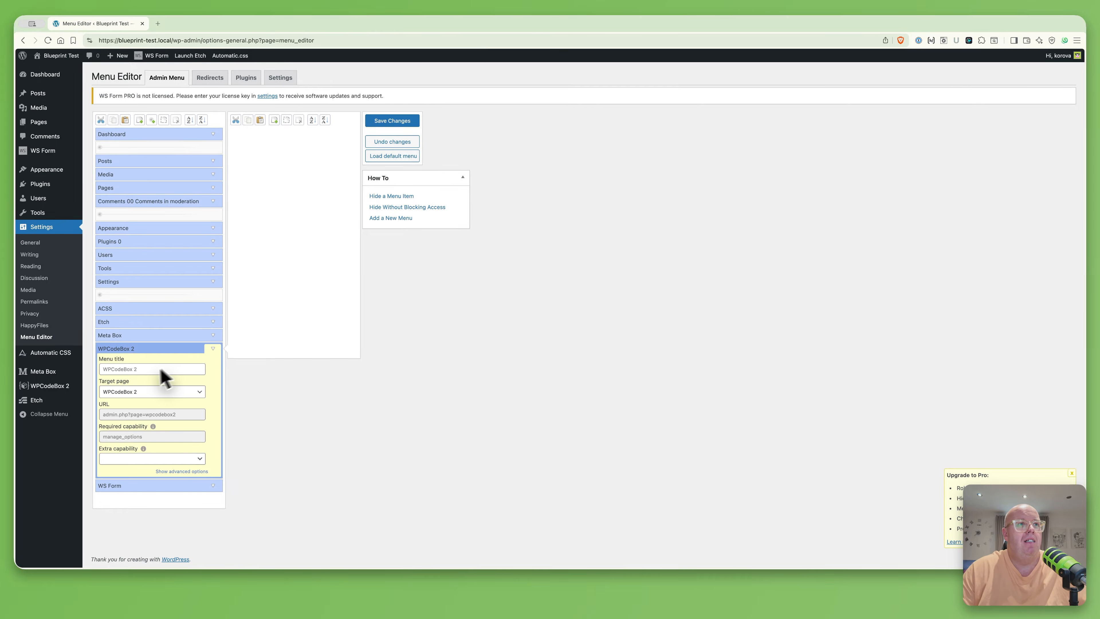
pyautogui.click(109, 368)
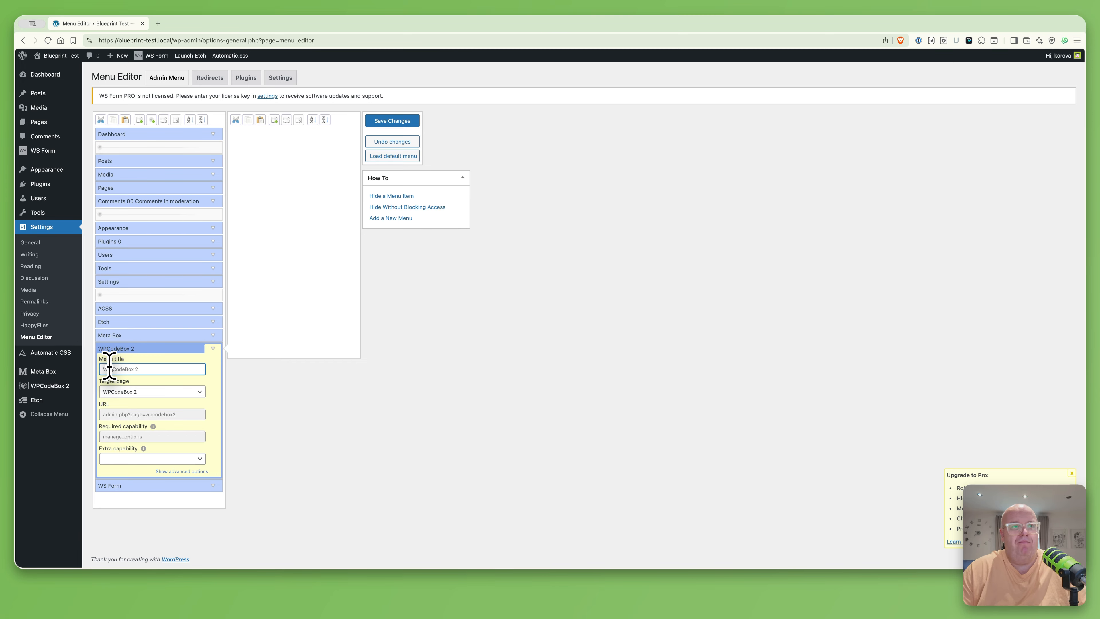
pyautogui.click(212, 349)
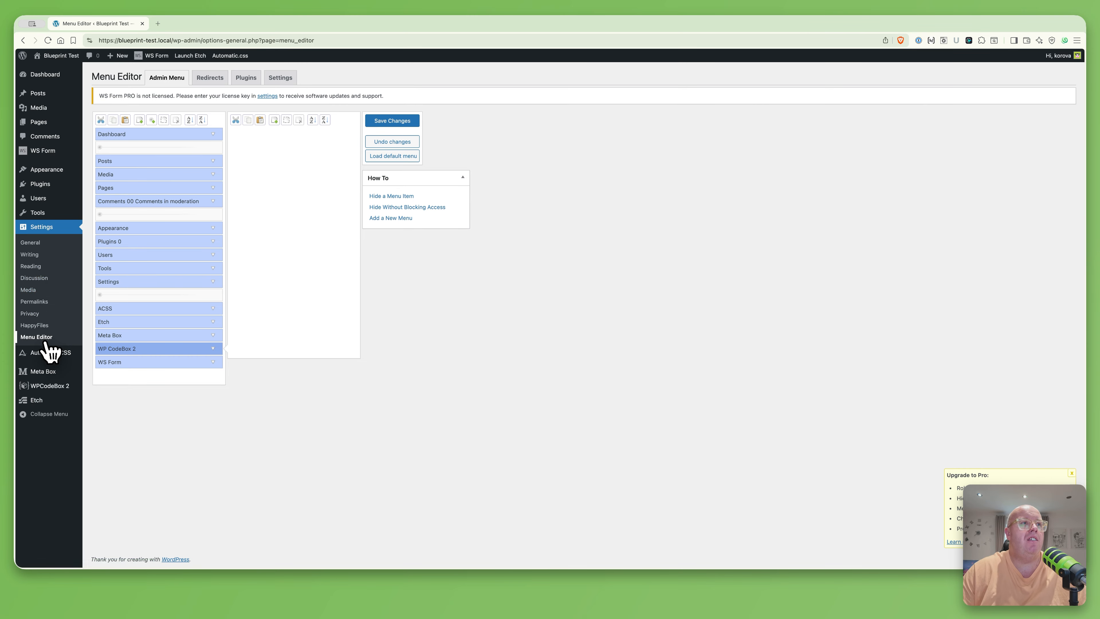
# Move Meta Box's Custom Fields submenu above Taxonomies and save the menu changes
pyautogui.click(142, 336)
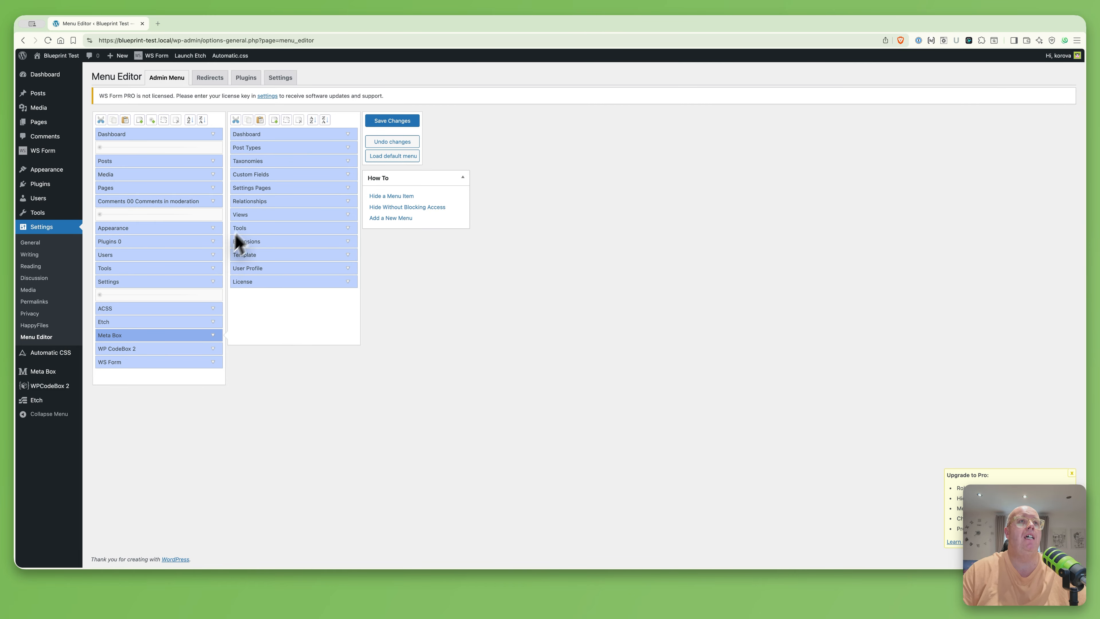
pyautogui.moveTo(54, 372)
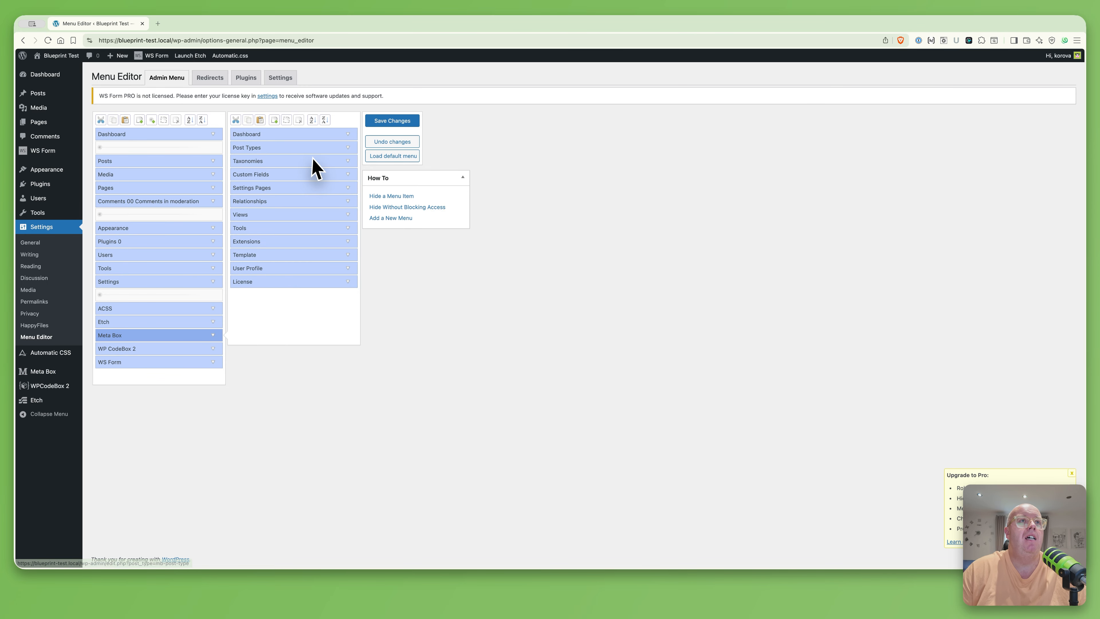
pyautogui.moveTo(281, 174); pyautogui.dragTo(284, 158)
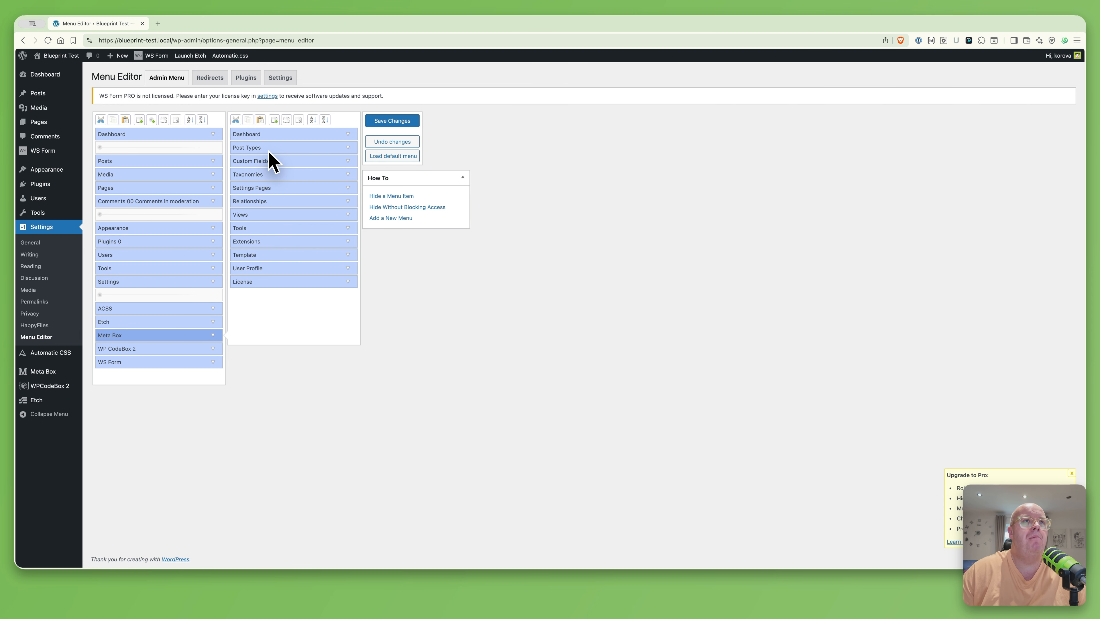
pyautogui.click(385, 123)
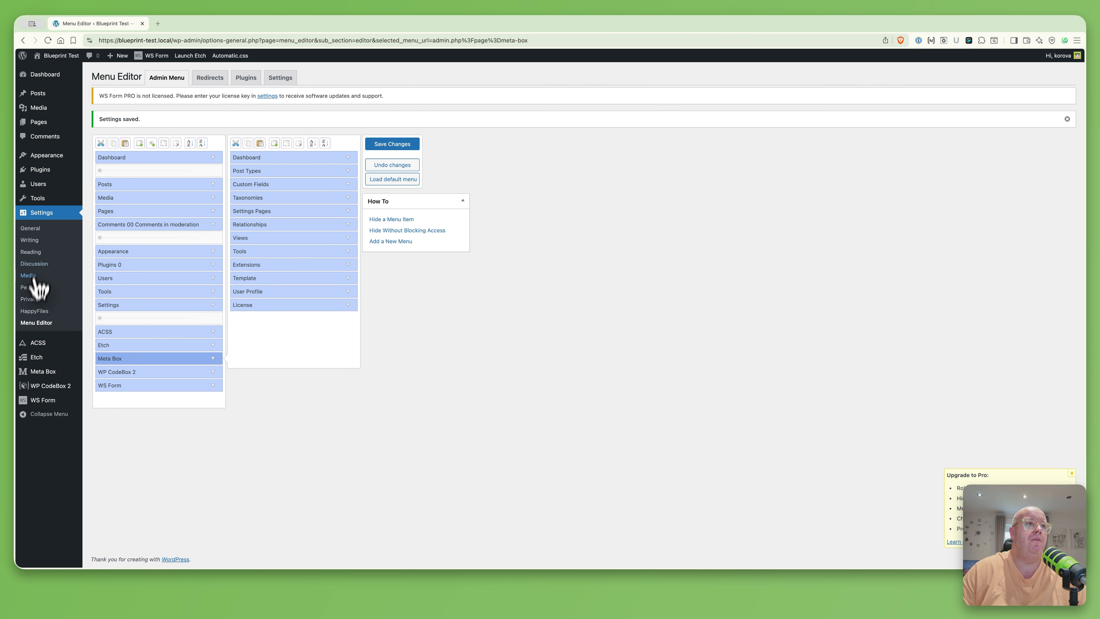
pyautogui.moveTo(50, 155)
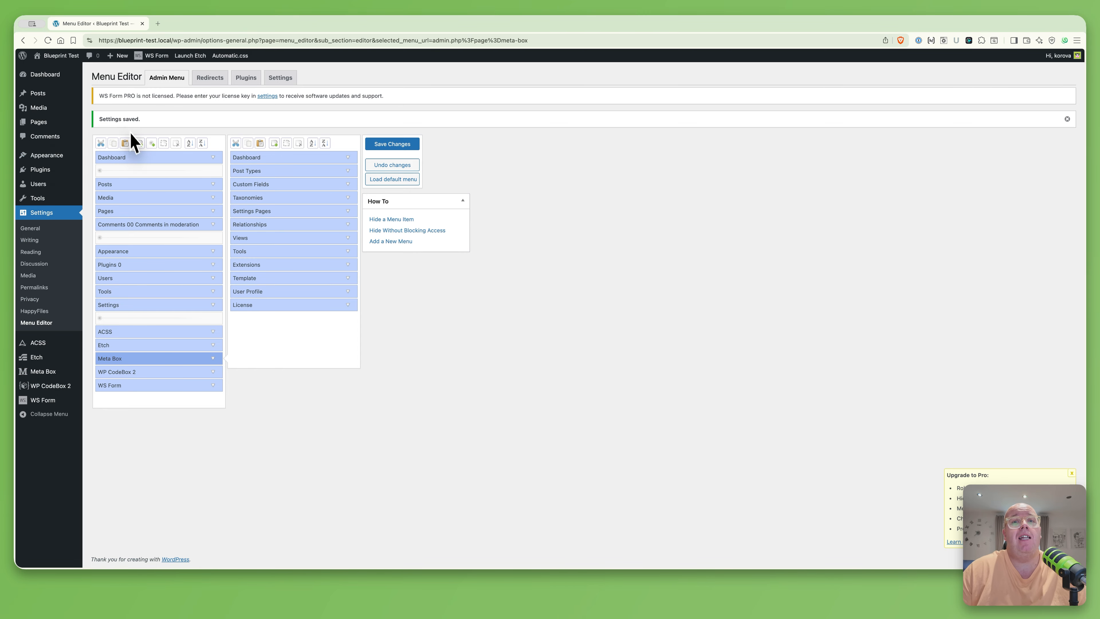
# In Menu Editor Settings, limit plugin access to 'Only the current user'
pyautogui.click(278, 79)
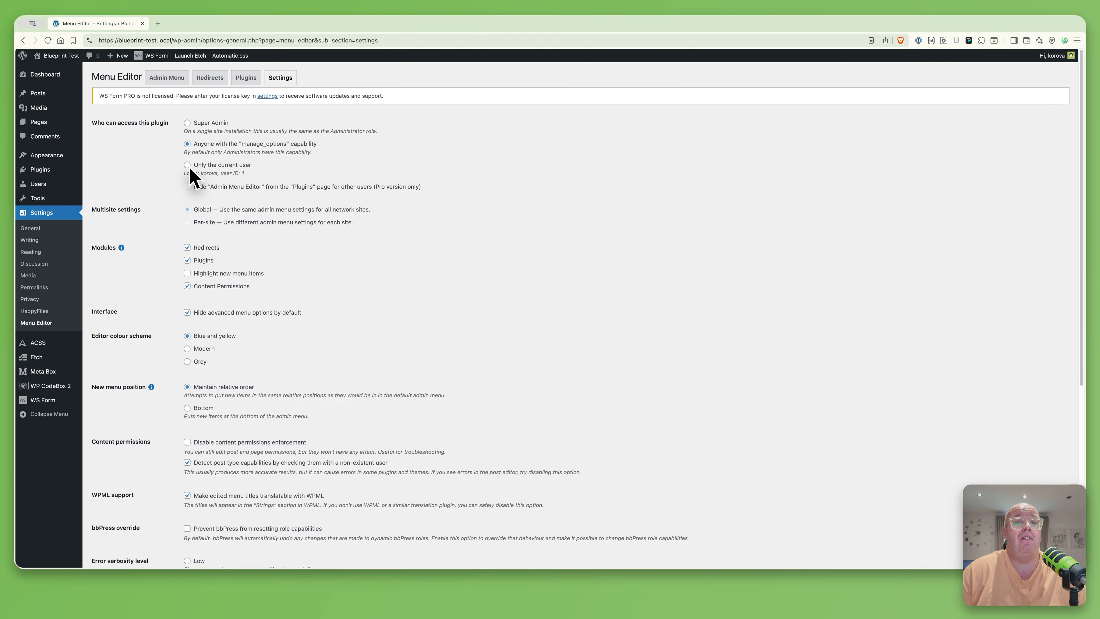
pyautogui.click(188, 165)
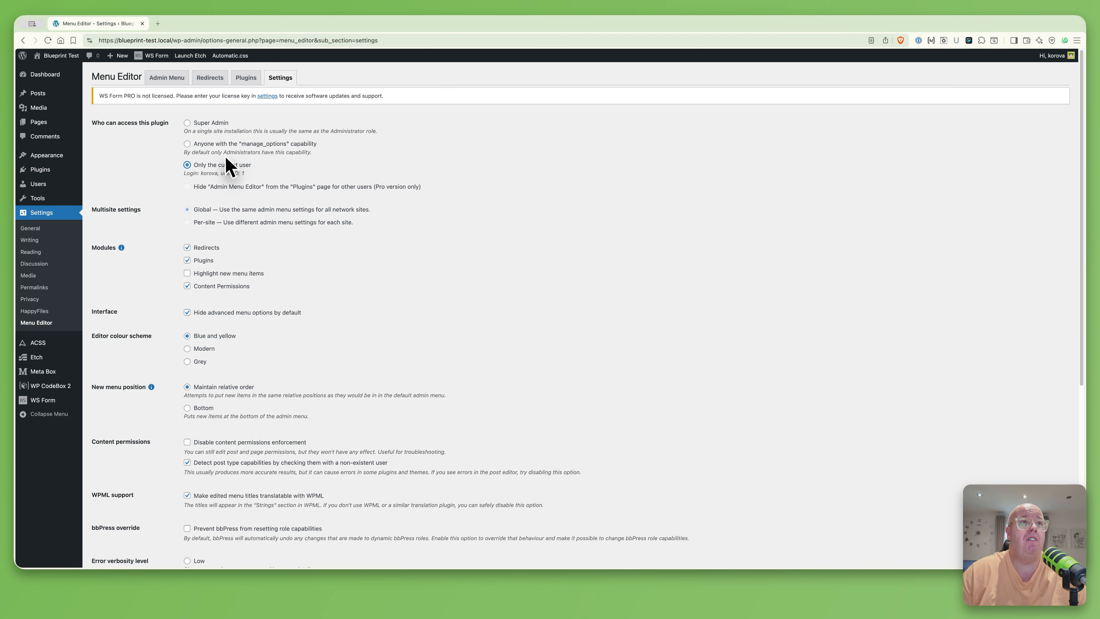
pyautogui.scroll(-5, 278, 327)
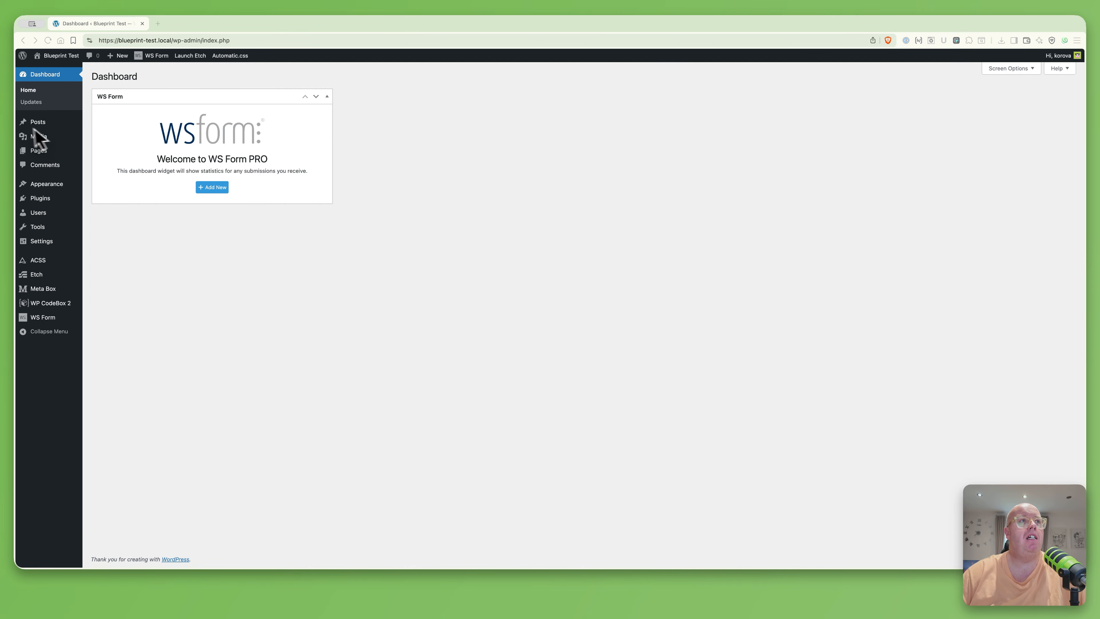
# Upload three placeholder images into the Placeholders media folder, then select the Branding folder
pyautogui.click(37, 137)
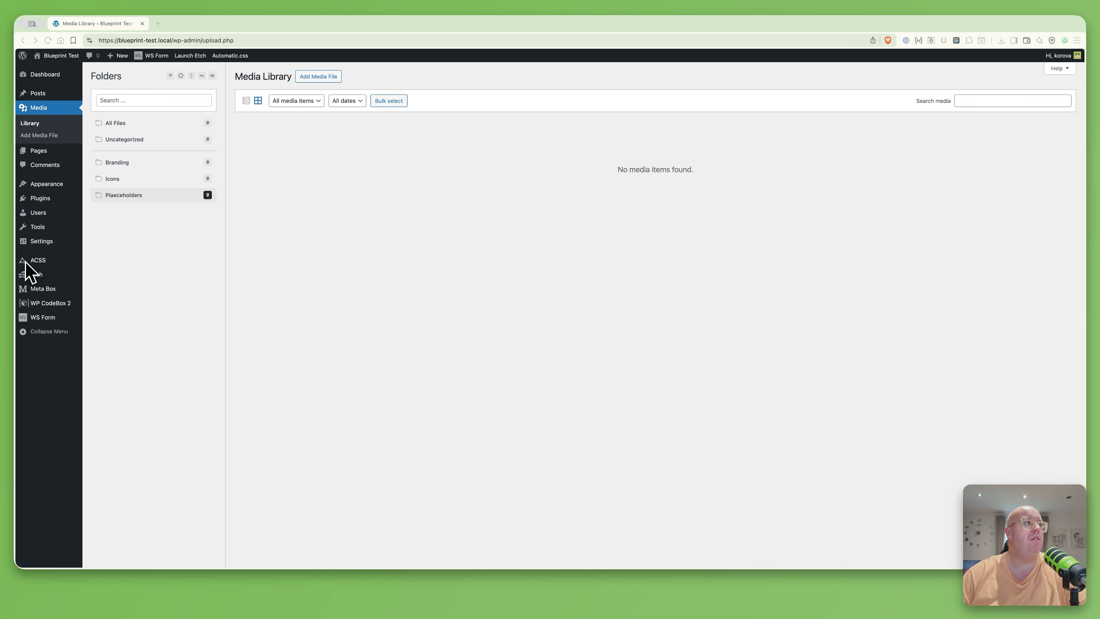
pyautogui.moveTo(27, 271); pyautogui.dragTo(346, 198)
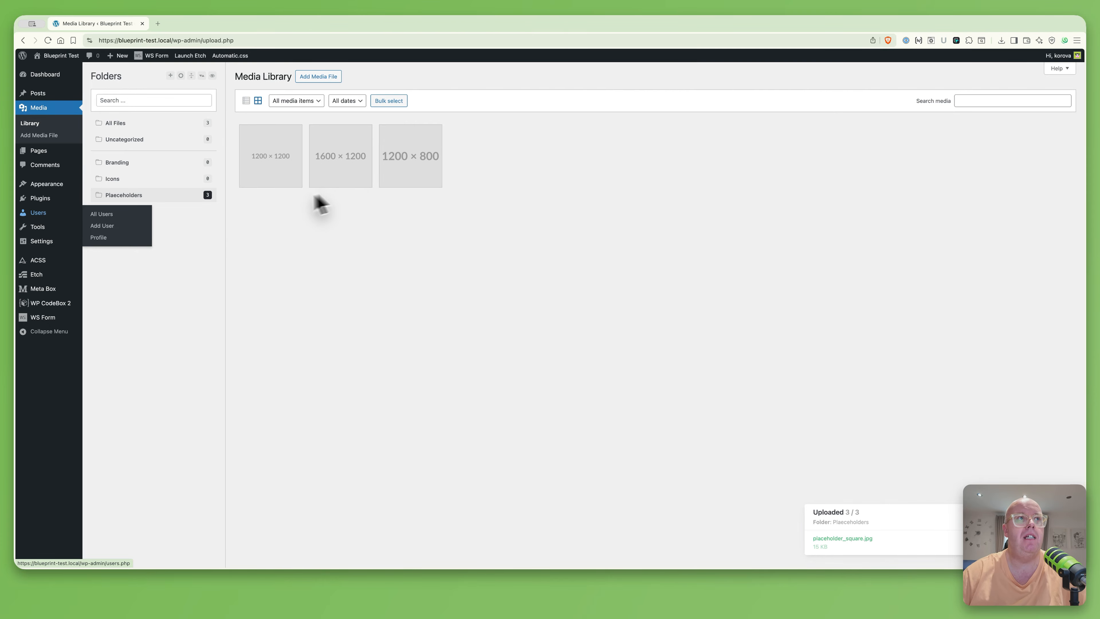
pyautogui.click(125, 161)
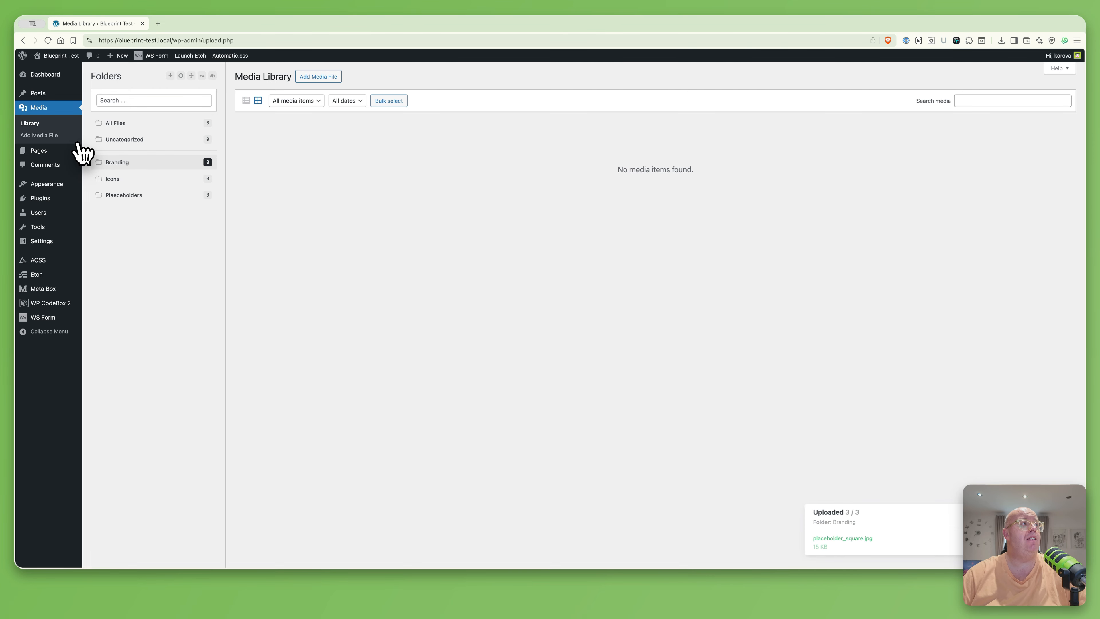
# Upload two logoipsum logo images, including logoipsum-368.png, from Finder into Branding
pyautogui.press('super+Tab')
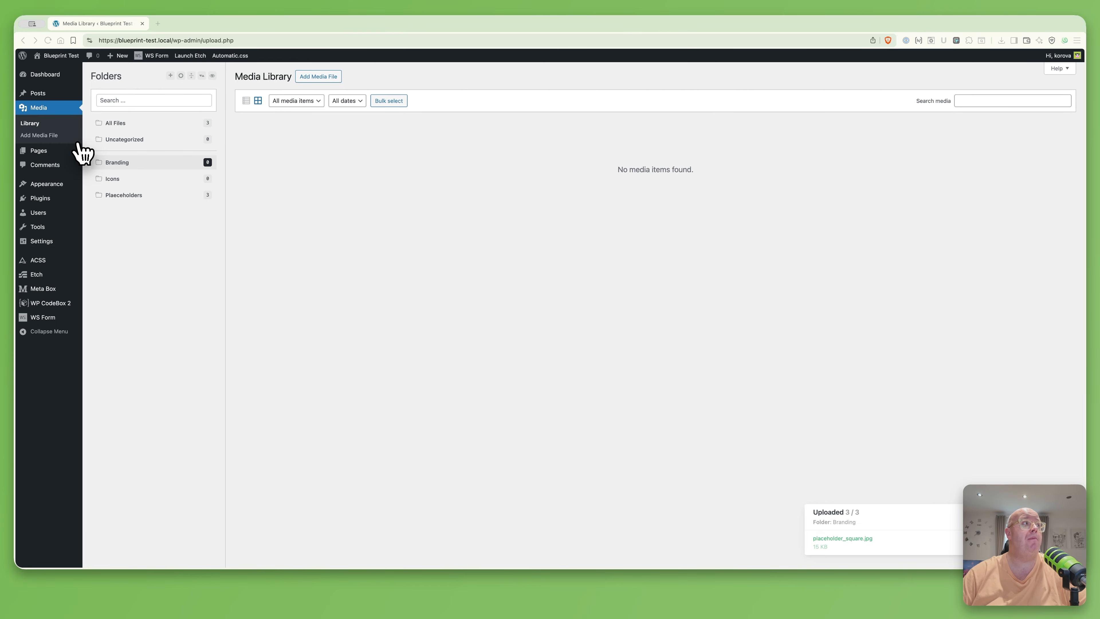
pyautogui.moveTo(82, 152); pyautogui.dragTo(323, 229)
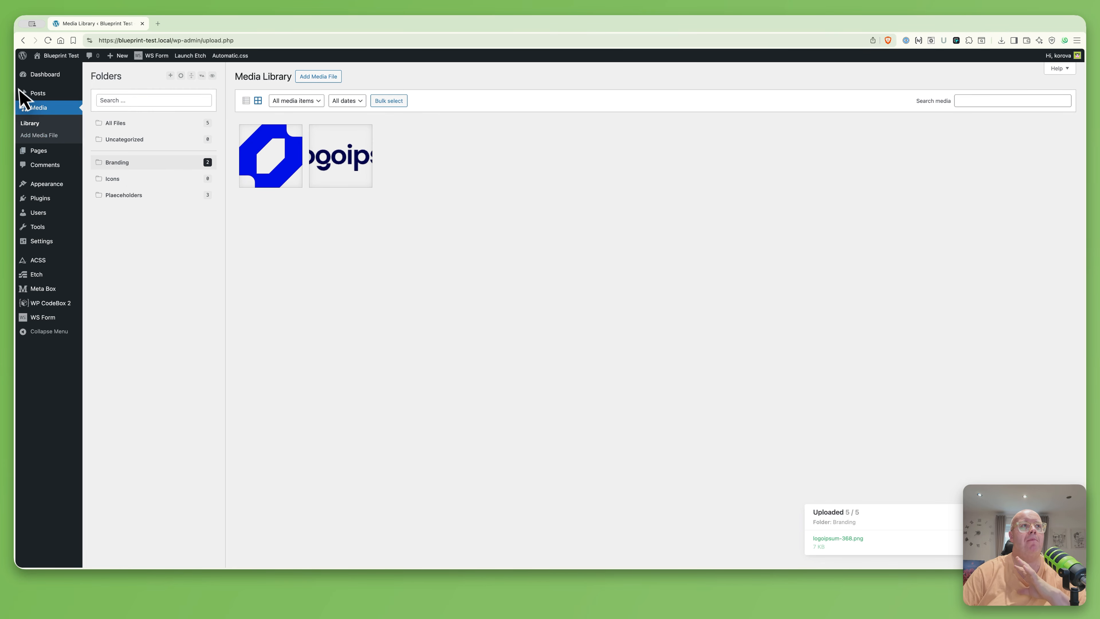
pyautogui.moveTo(49, 94)
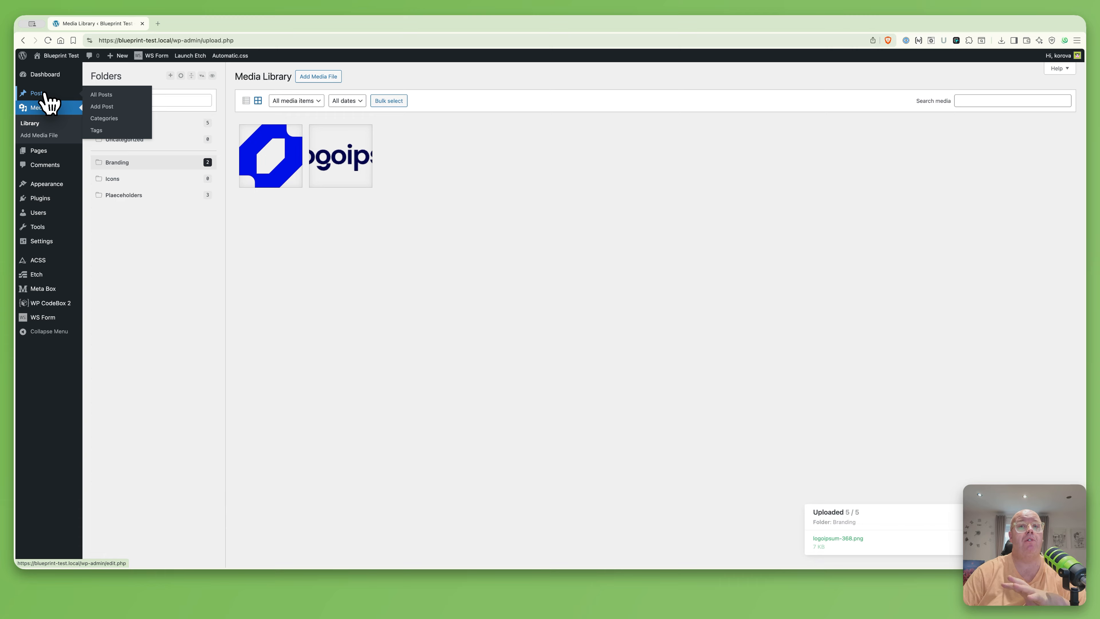
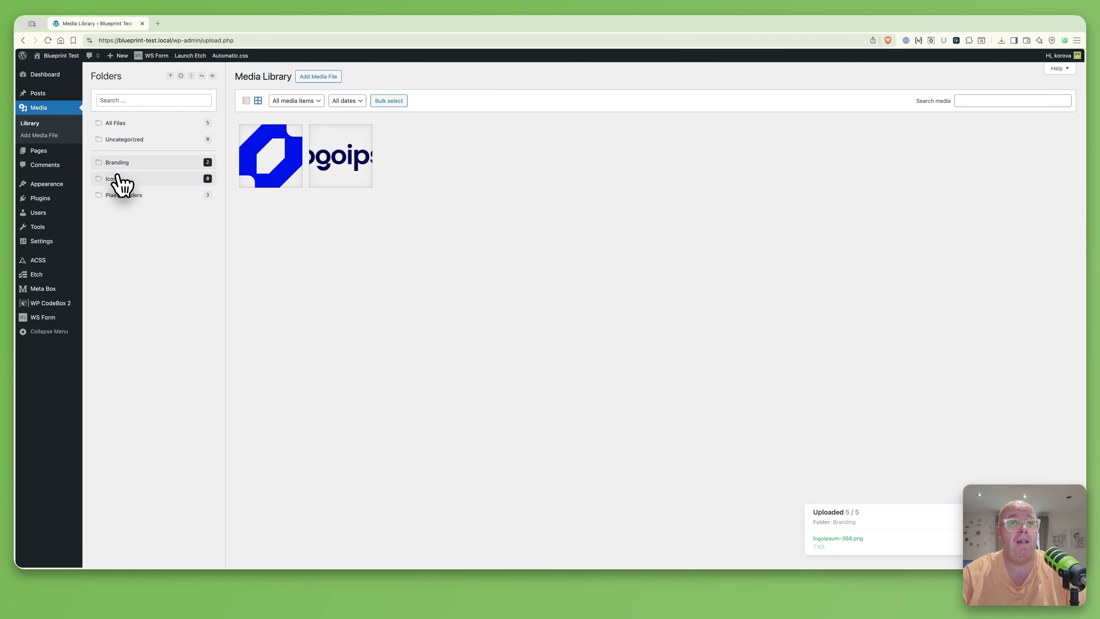
# In Menu Editor, hide the Posts and Comments menus from the admin sidebar and save
pyautogui.moveTo(39, 245)
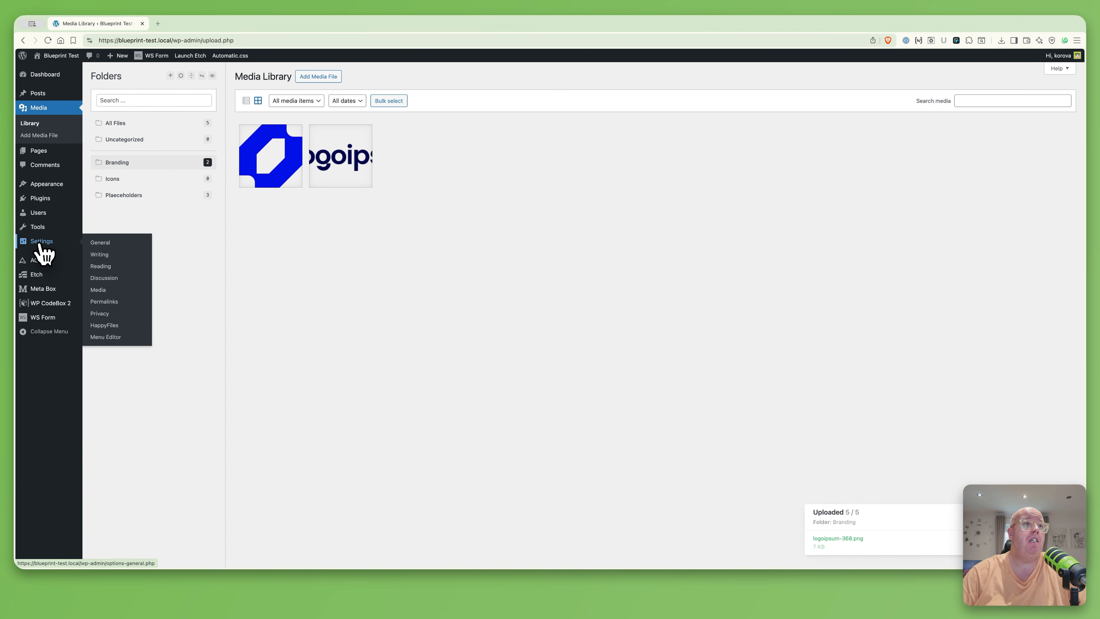
pyautogui.click(106, 338)
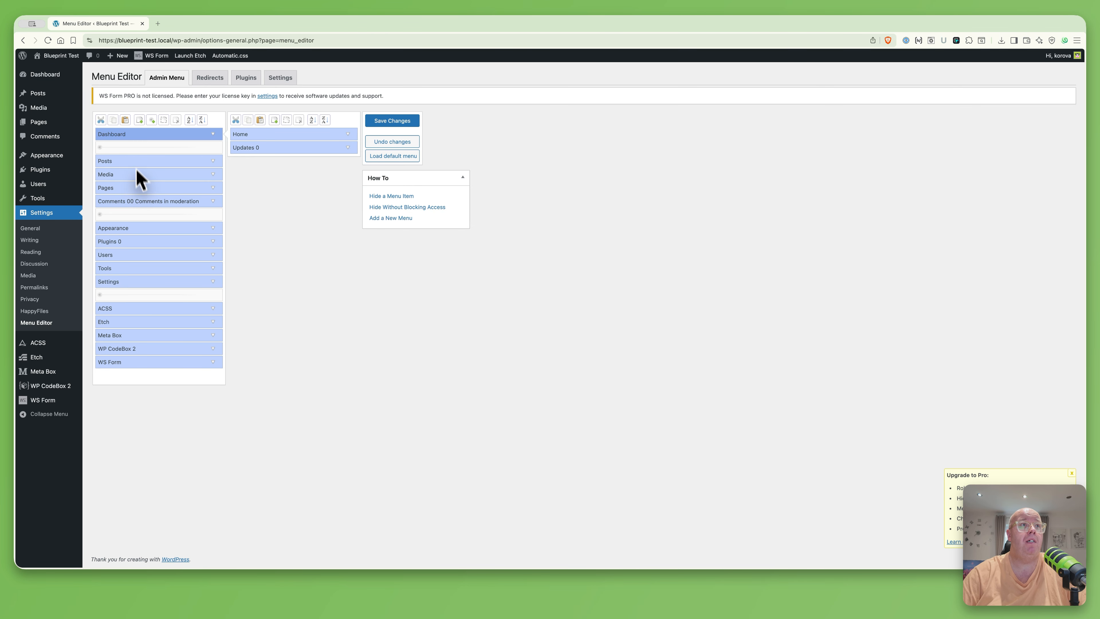
pyautogui.click(132, 162)
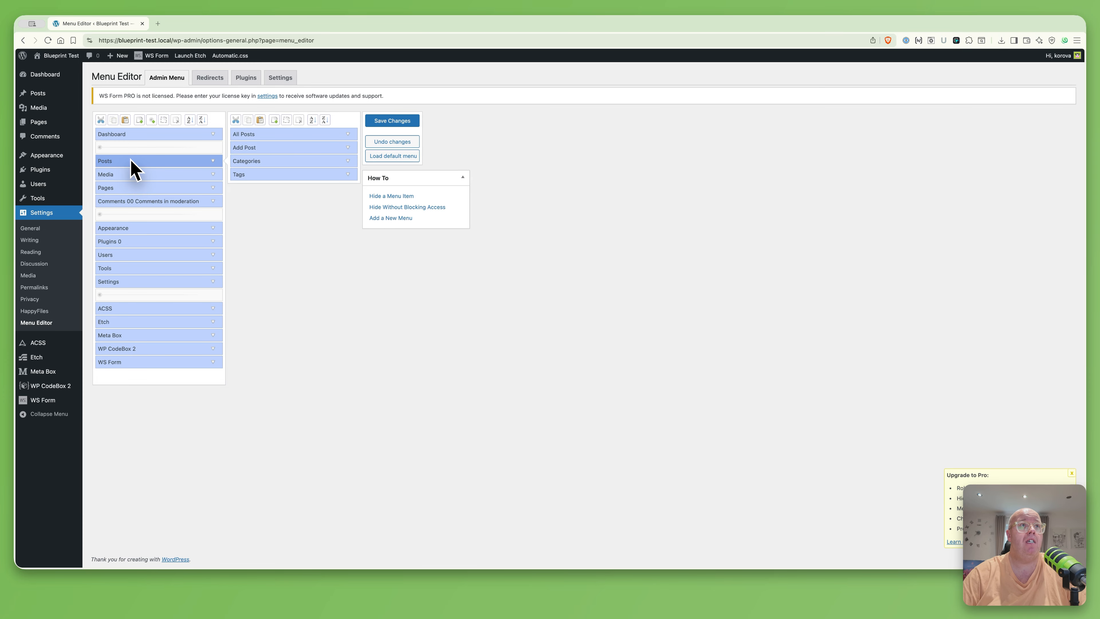
pyautogui.click(164, 121)
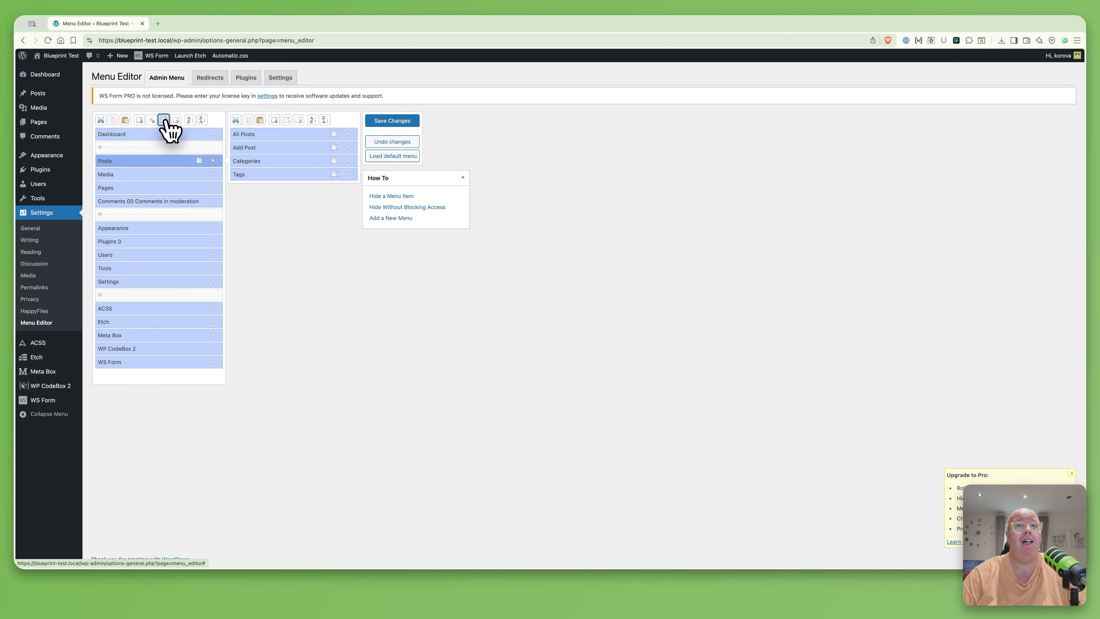
pyautogui.click(157, 201)
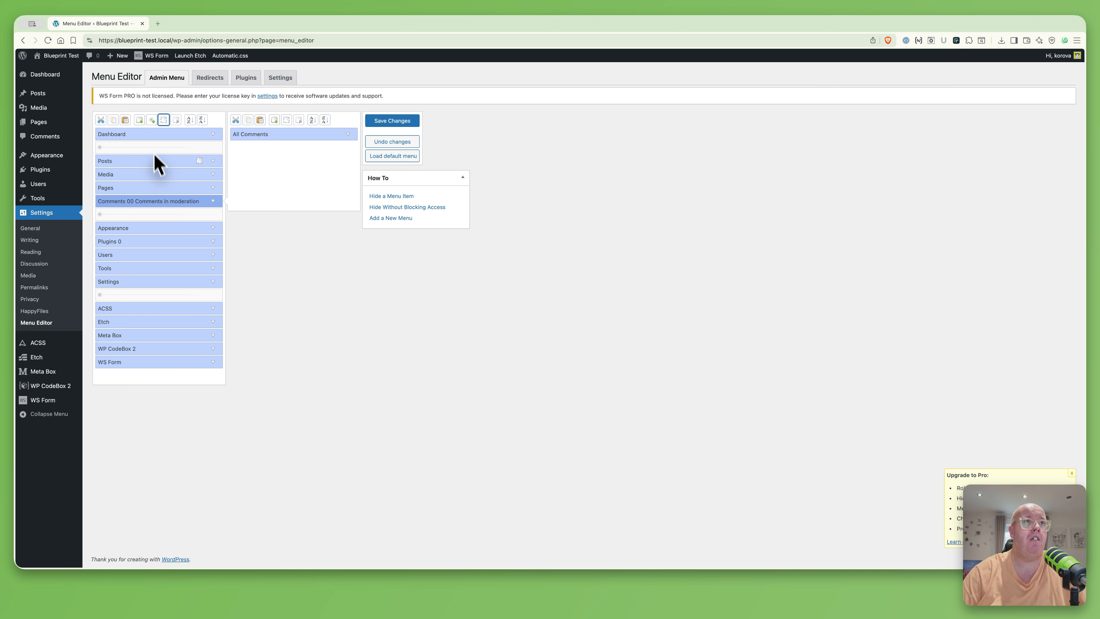
pyautogui.click(164, 121)
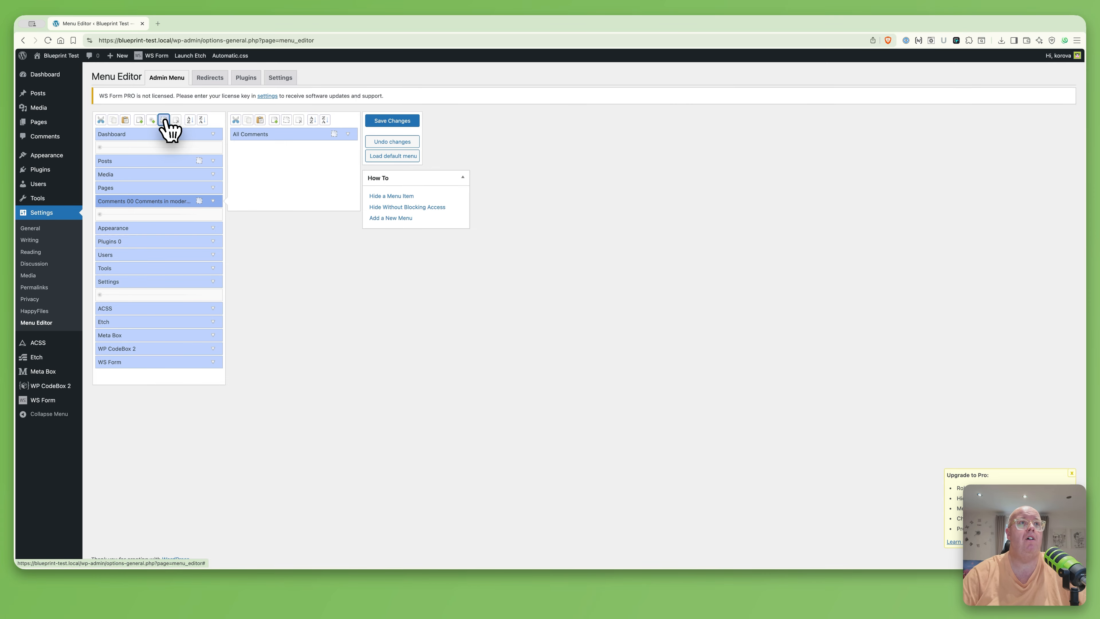
pyautogui.click(390, 122)
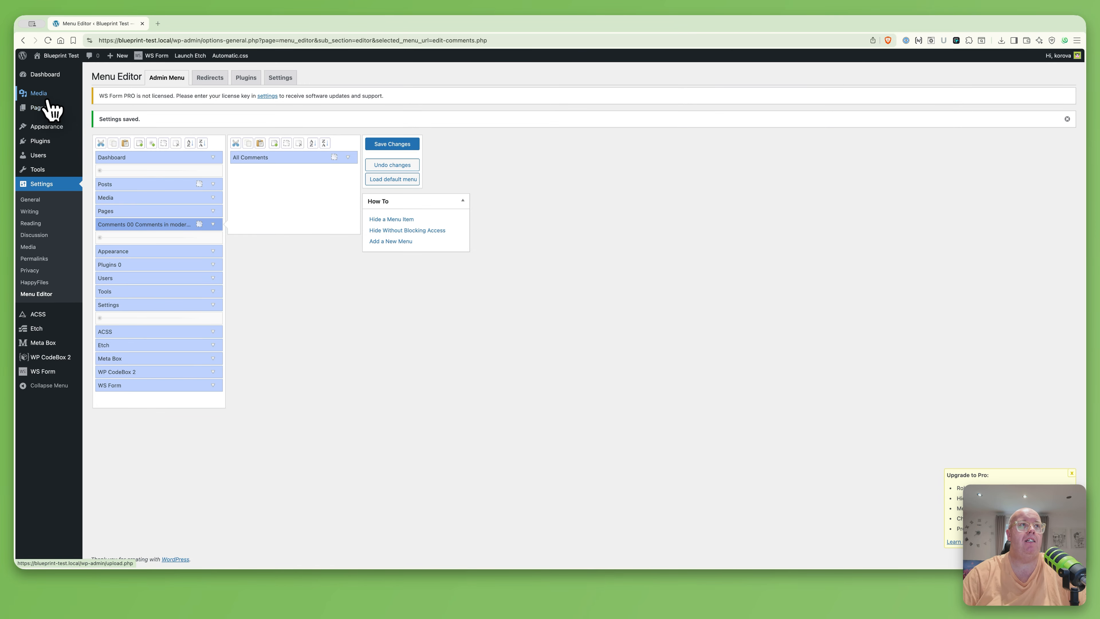
# Move Pages above Media, save the new menu order, and open Meta Box's Post Types list
pyautogui.moveTo(48, 107)
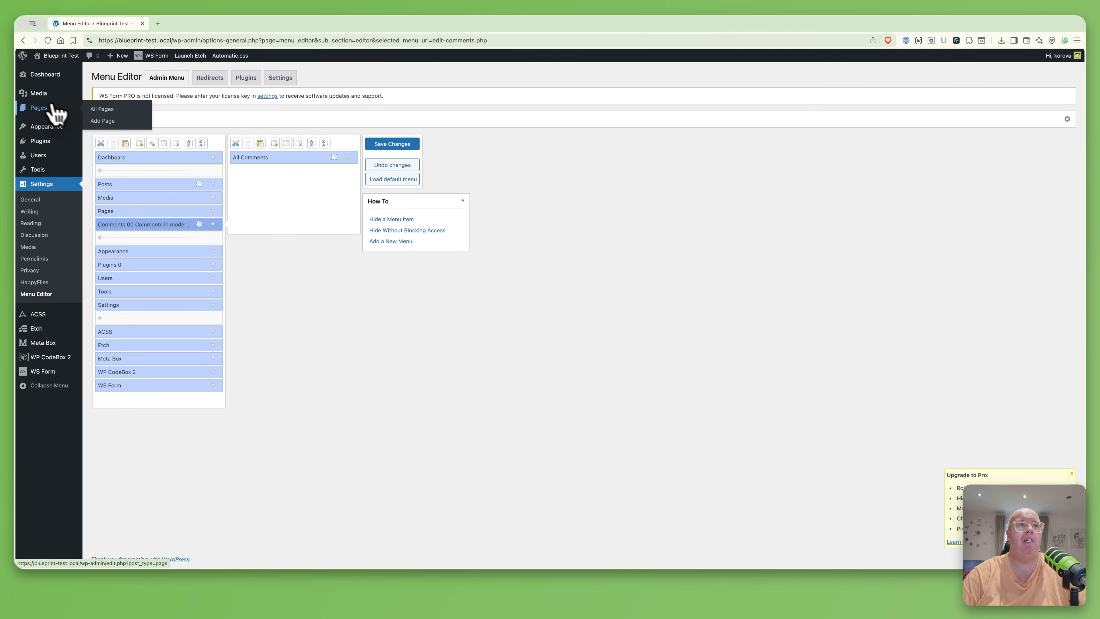
pyautogui.moveTo(124, 217); pyautogui.dragTo(129, 203)
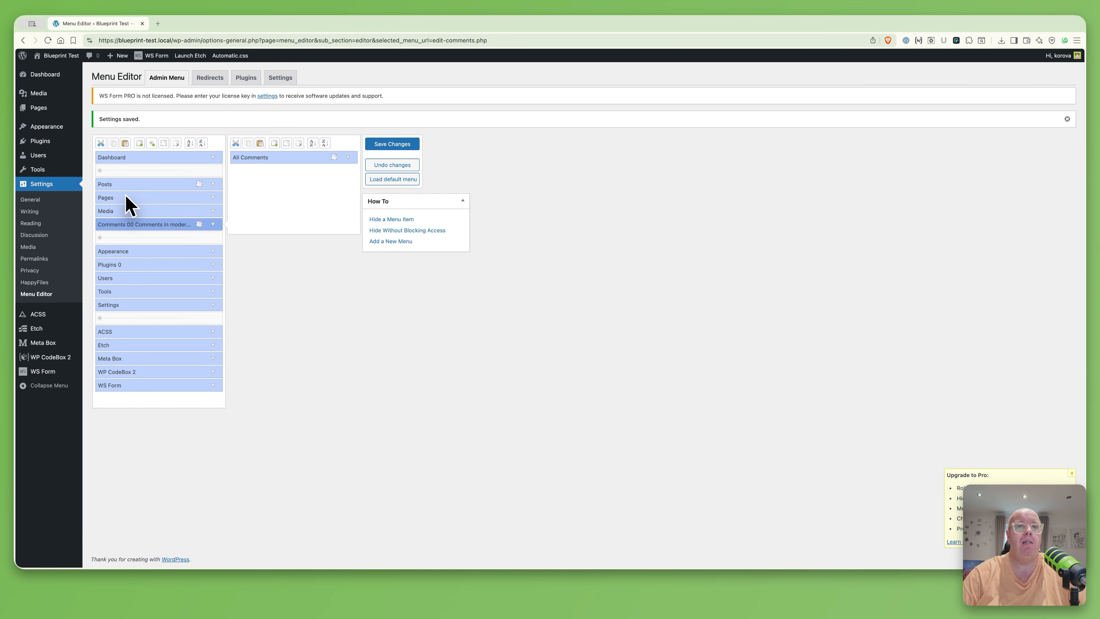
pyautogui.click(383, 145)
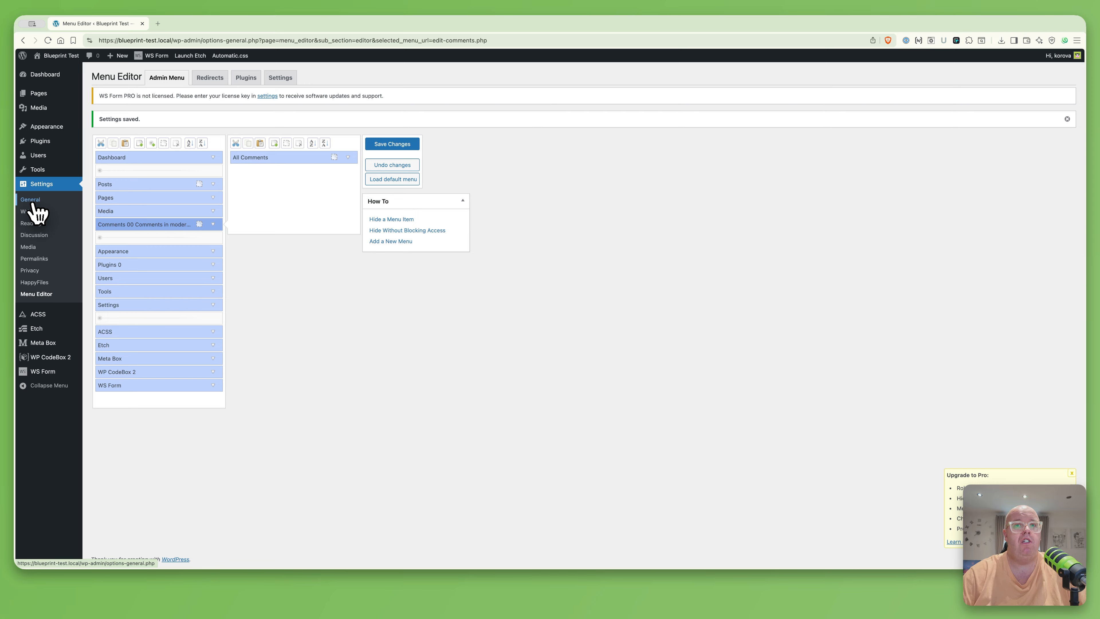
pyautogui.moveTo(52, 347)
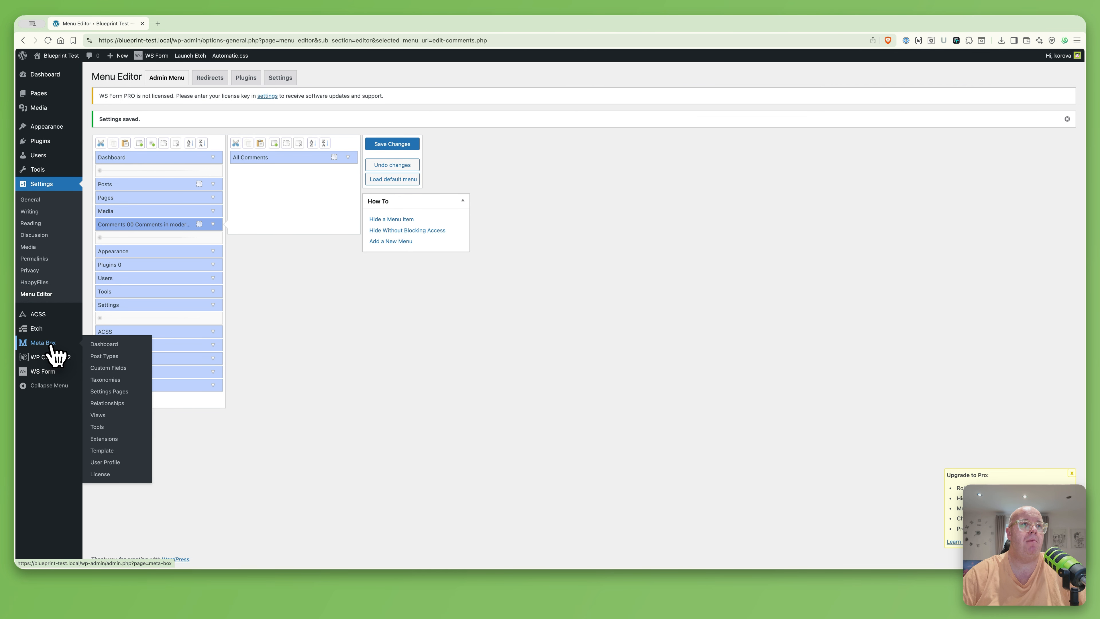
pyautogui.click(104, 356)
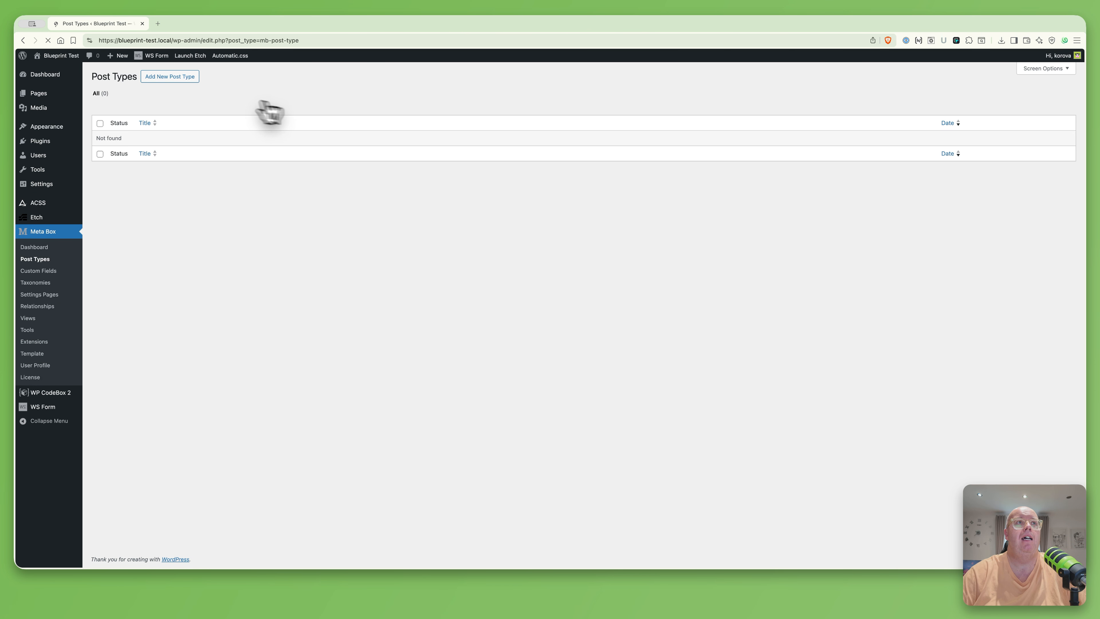
# Start a new post type with plural and singular name News and slug news
pyautogui.click(184, 78)
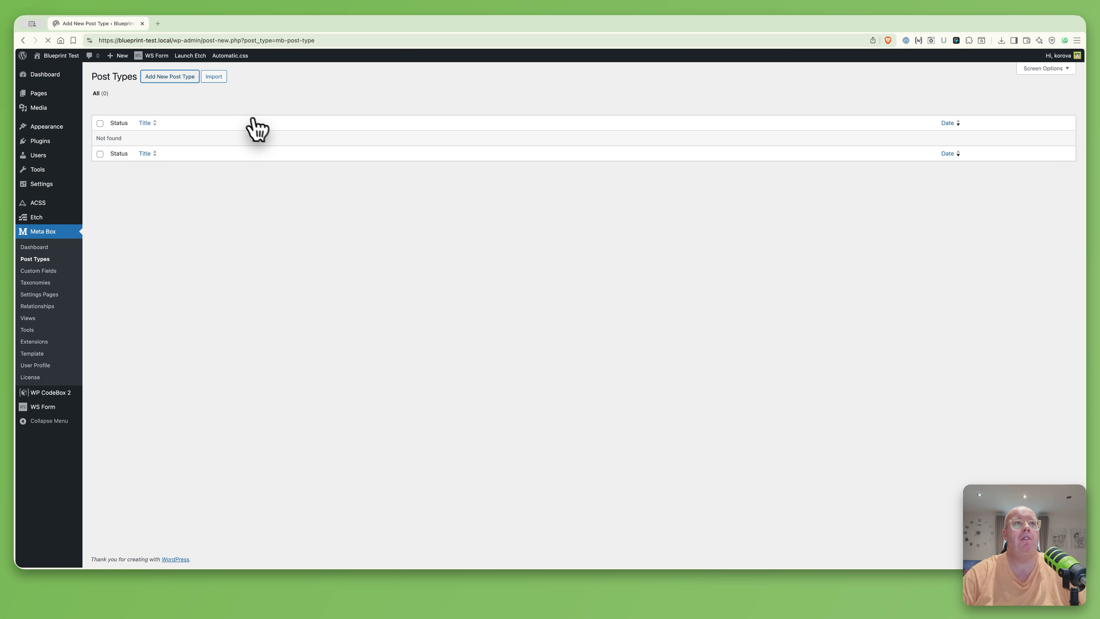
pyautogui.click(508, 148)
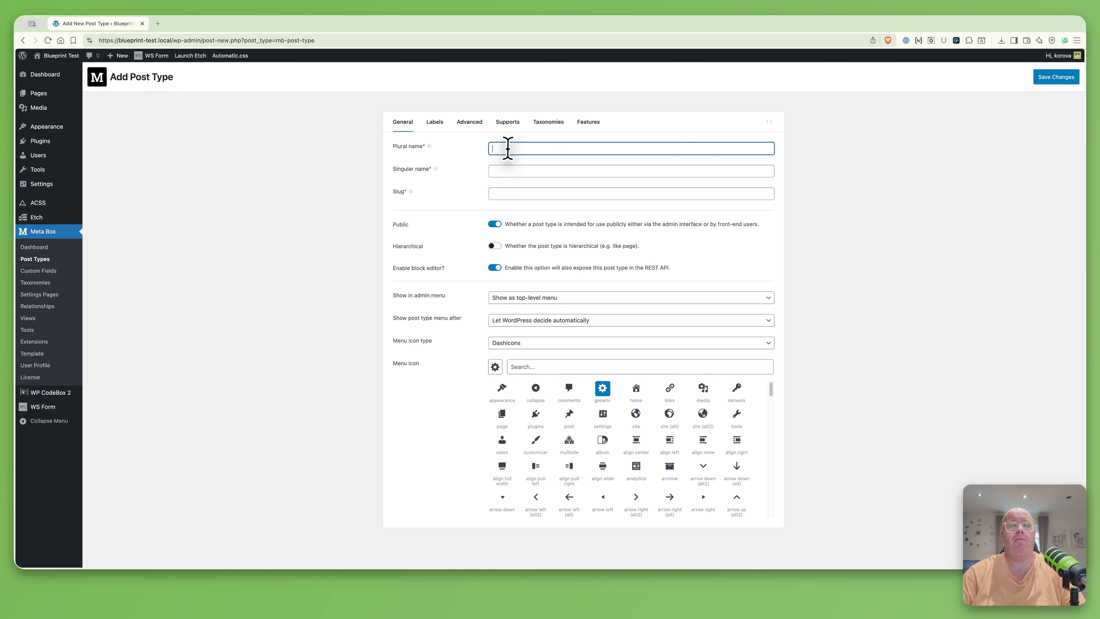
pyautogui.write('New')
pyautogui.press('Tab')
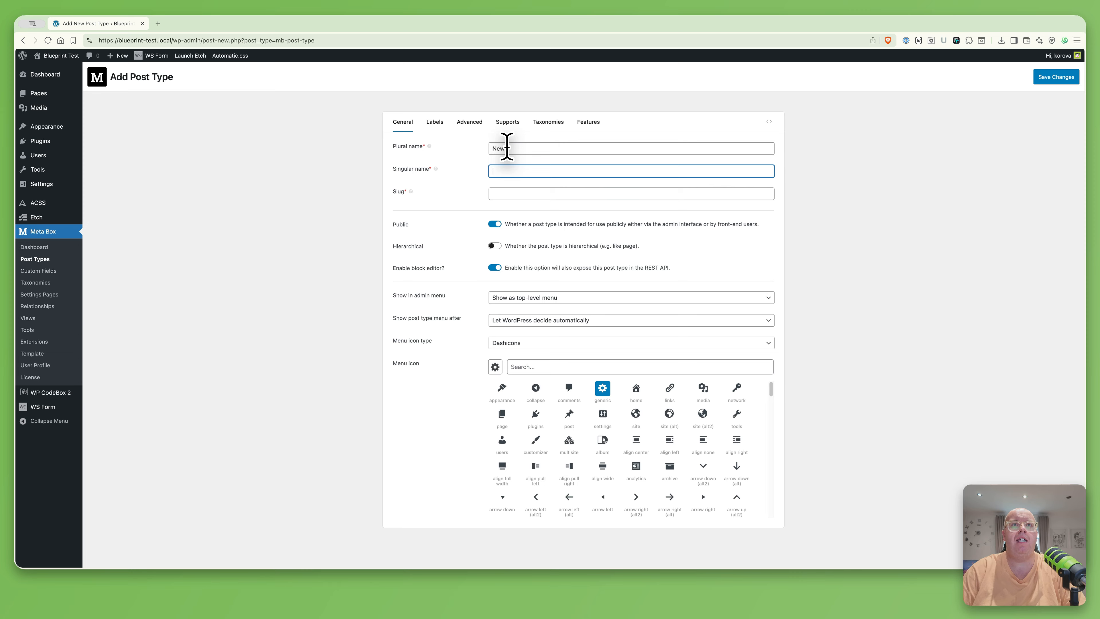
pyautogui.write('News')
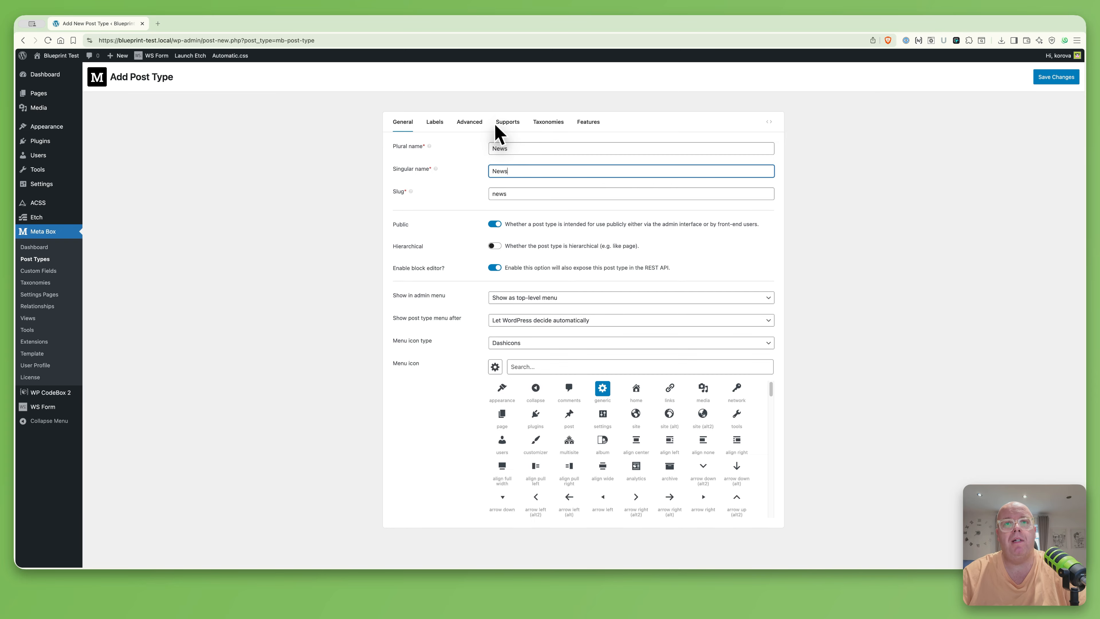
pyautogui.click(518, 193)
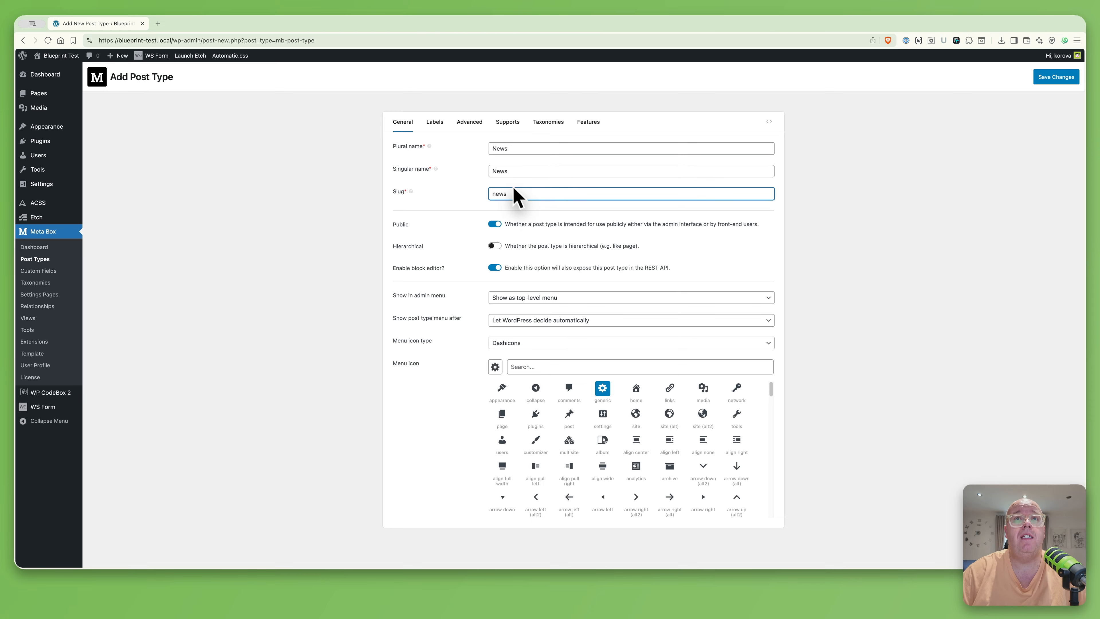
# Make News hierarchical with the analytics menu icon, and review its generated labels
pyautogui.click(495, 246)
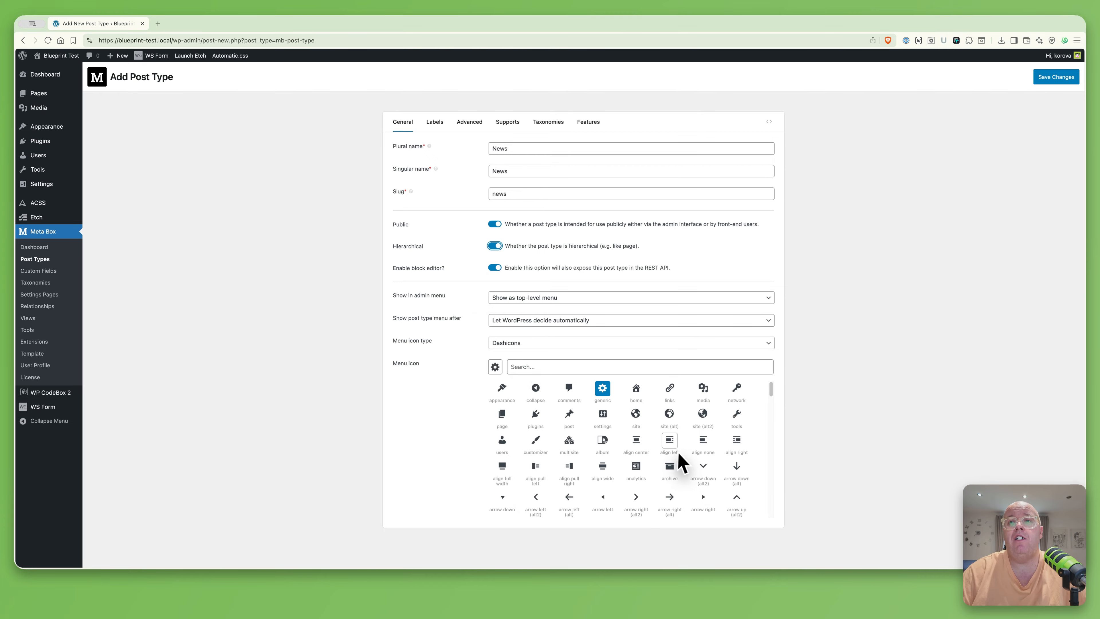
pyautogui.scroll(-5, 681, 451)
pyautogui.scroll(5, 684, 450)
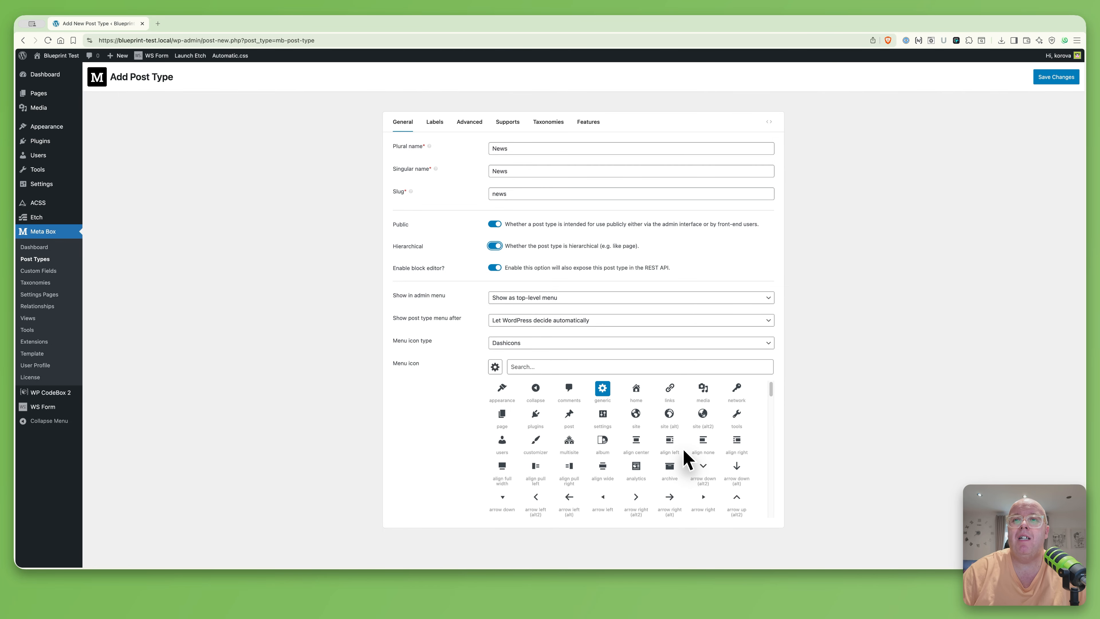
pyautogui.click(637, 469)
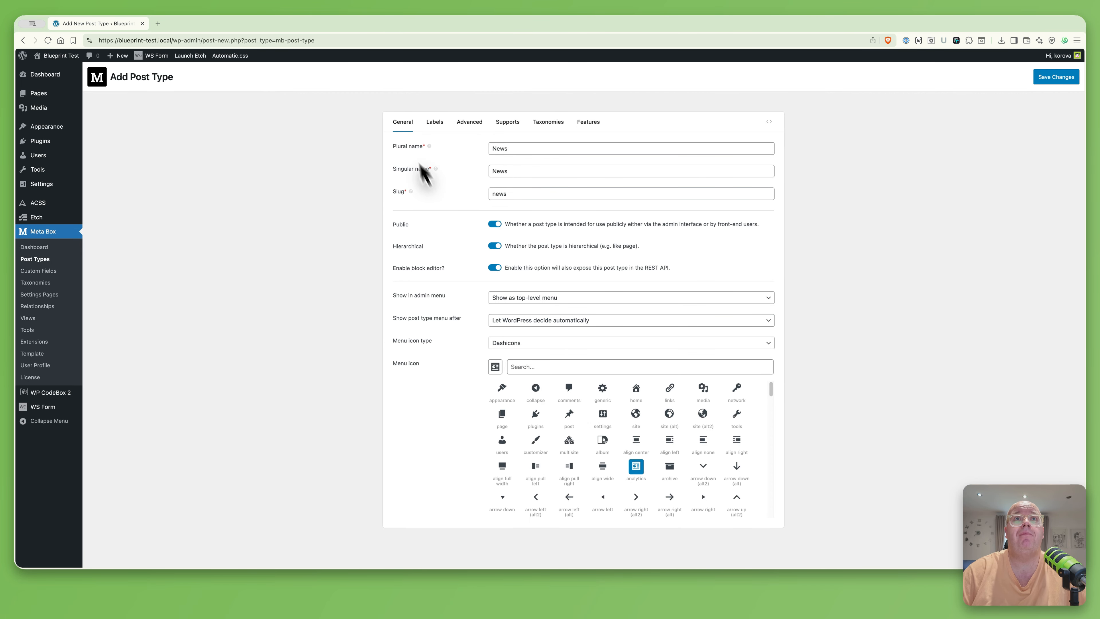
pyautogui.click(435, 123)
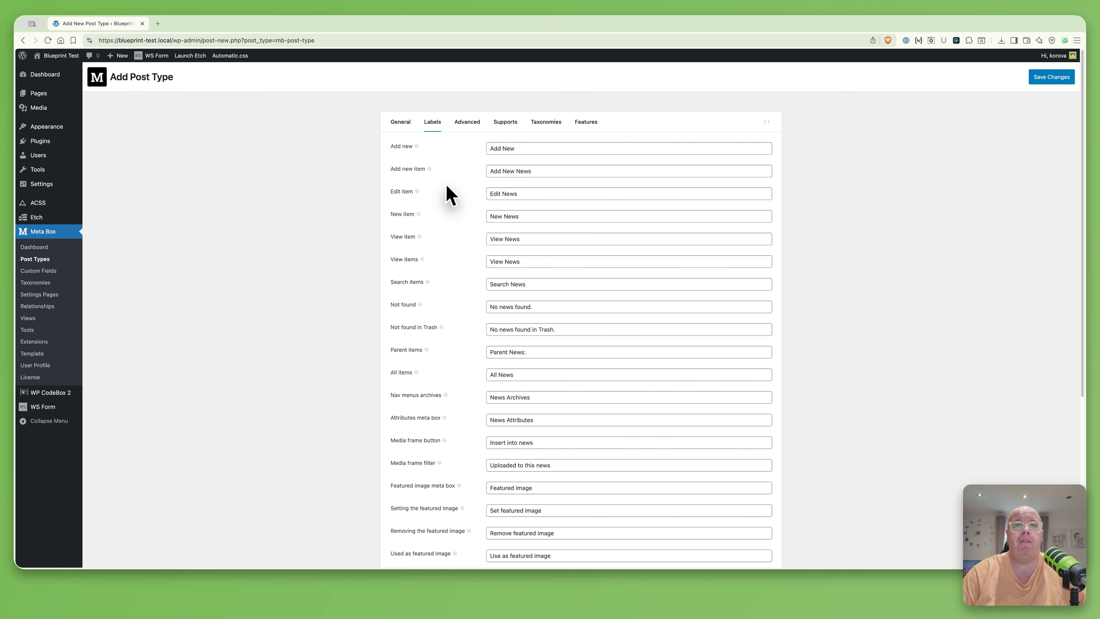
# Give News the description 'News articles' and leave the custom archive slug empty
pyautogui.click(465, 122)
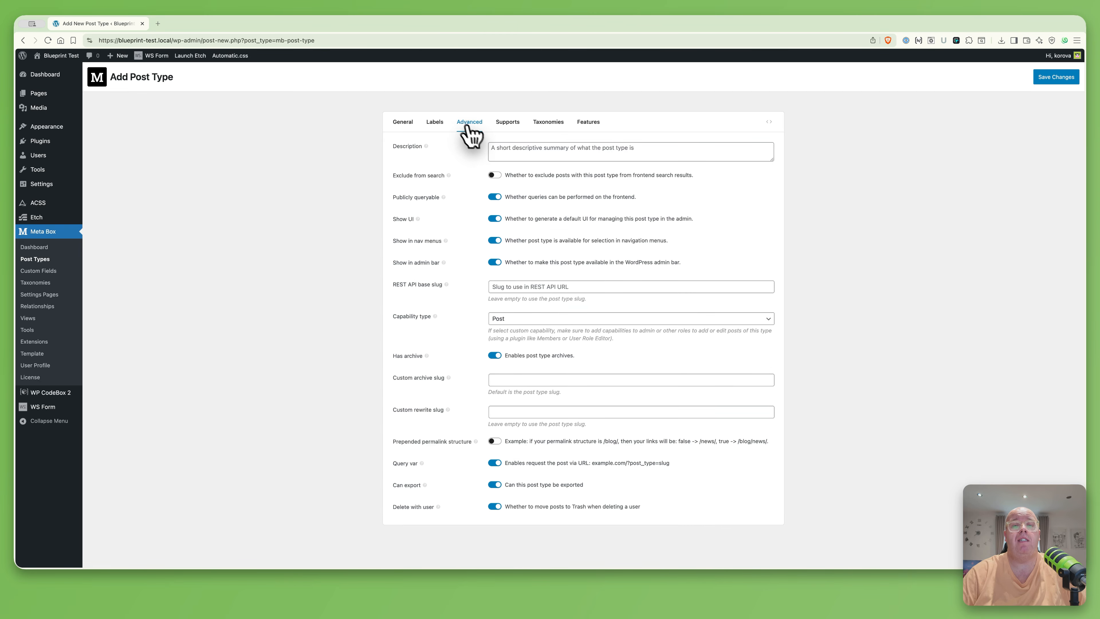
pyautogui.click(536, 150)
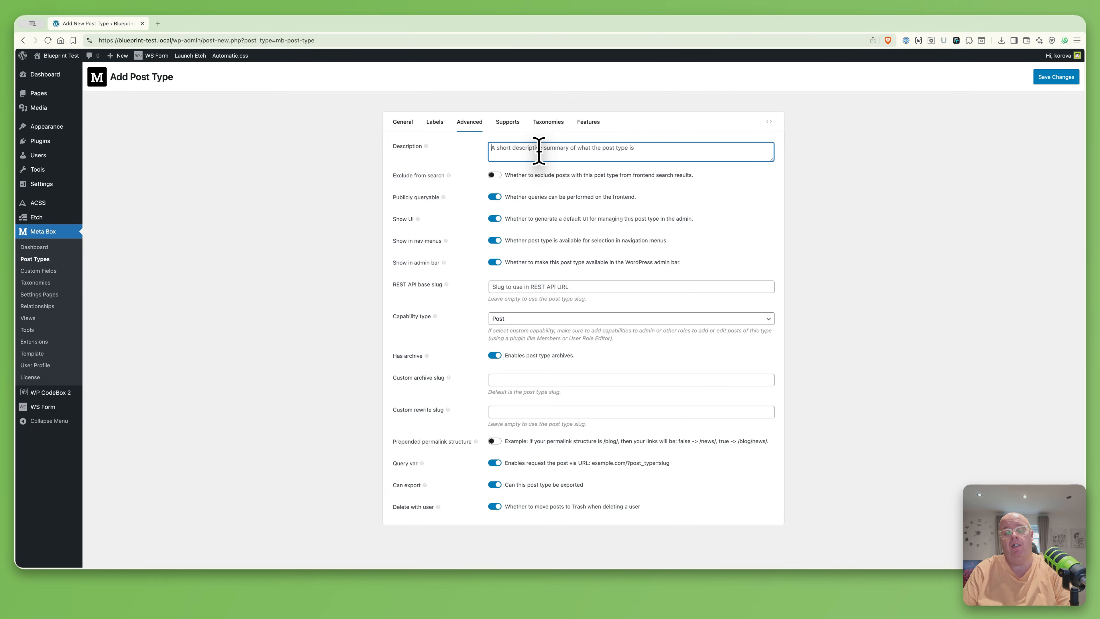
pyautogui.write('News articles')
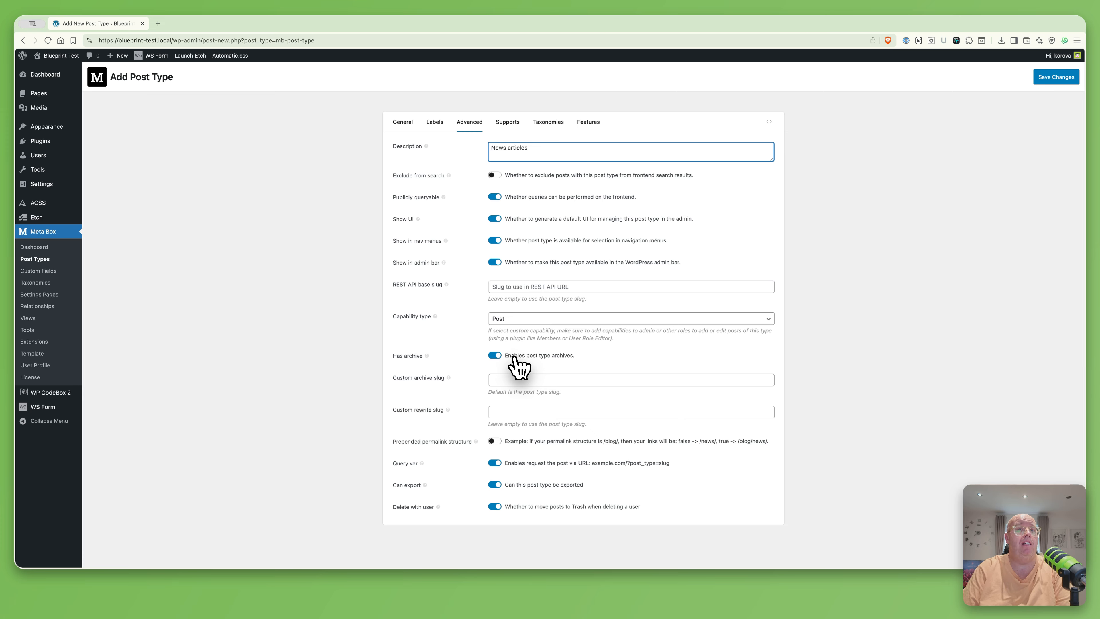
pyautogui.click(509, 380)
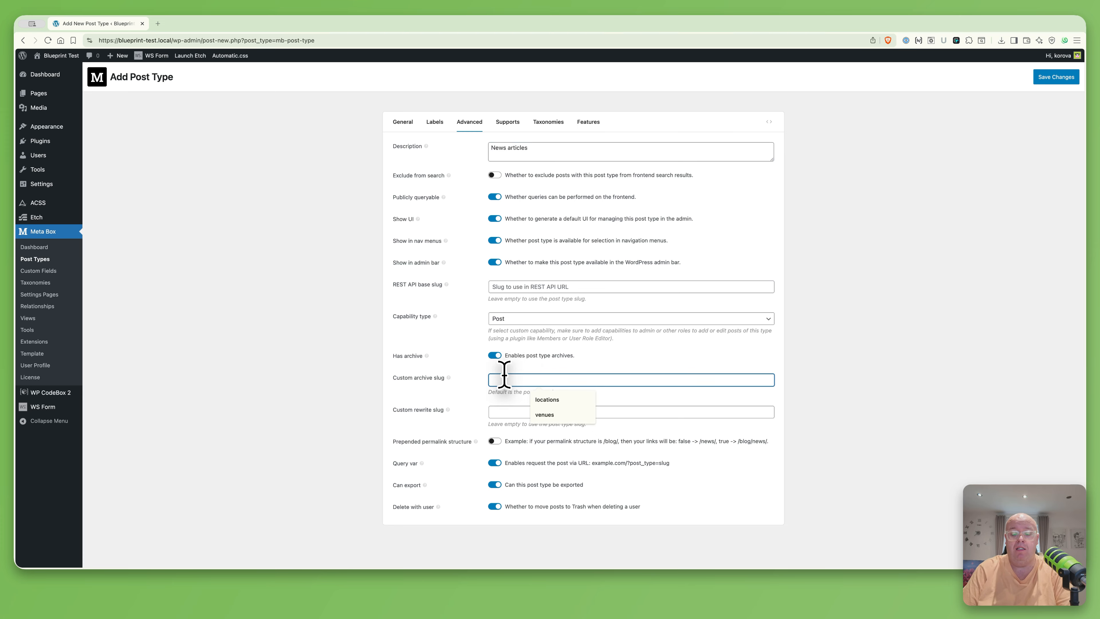
pyautogui.write('news-articles')
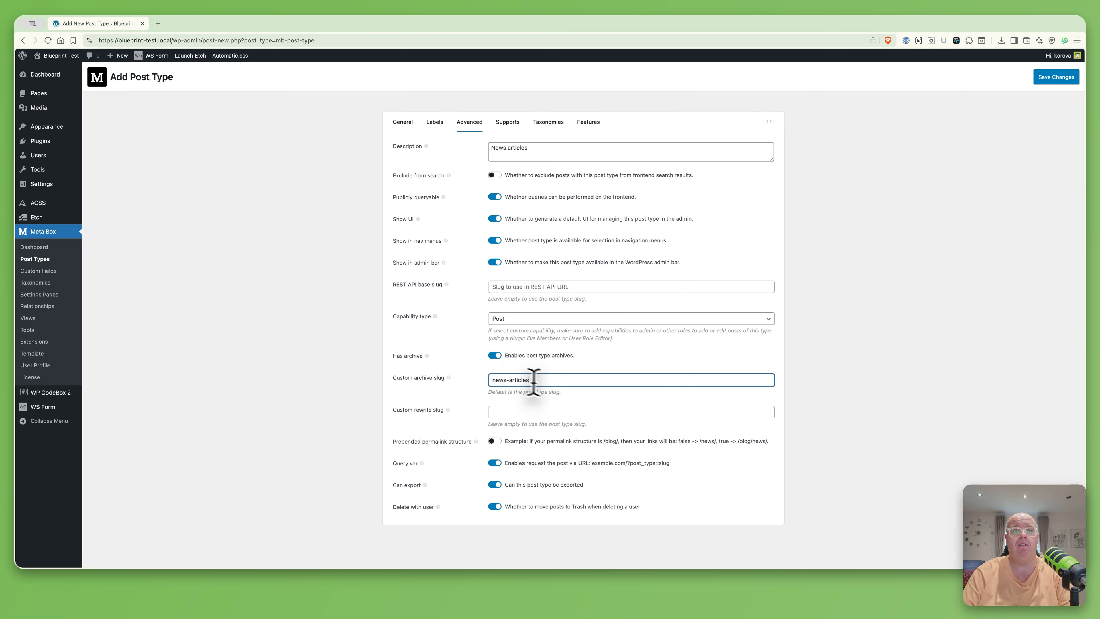
pyautogui.press('super+a')
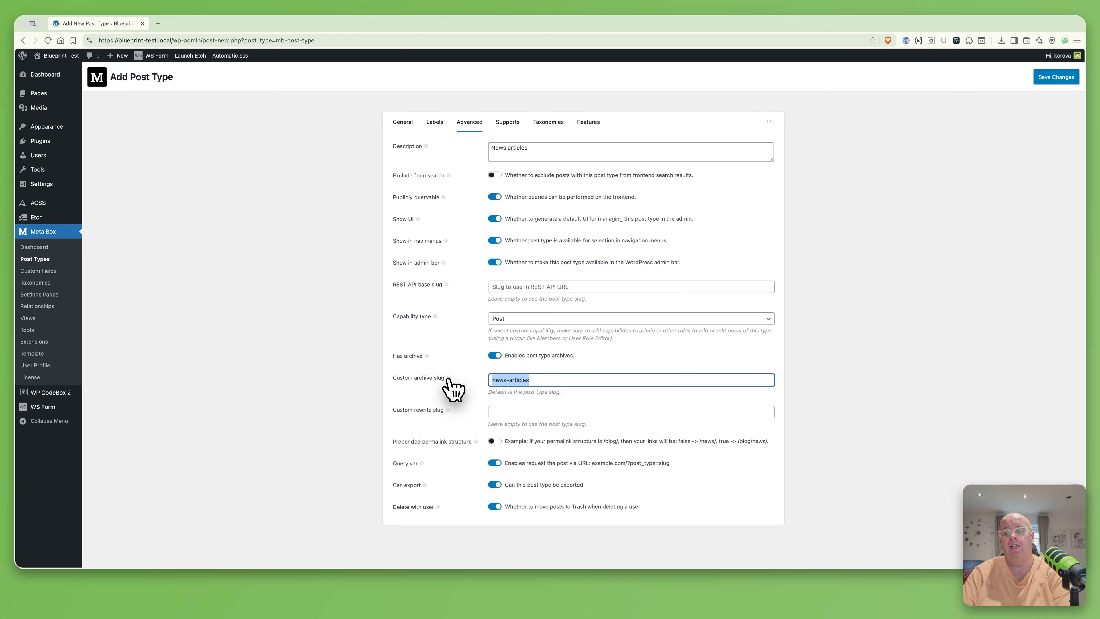
pyautogui.press('BackSpace')
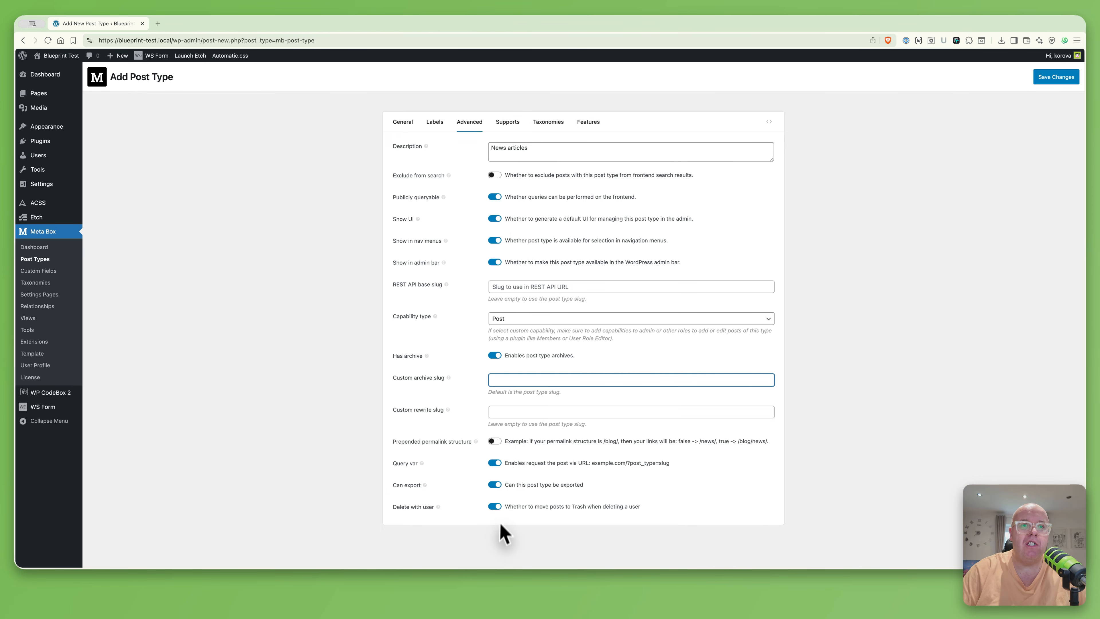
# Turn off Delete with user so News posts survive their author's deletion
pyautogui.scroll(5, 497, 509)
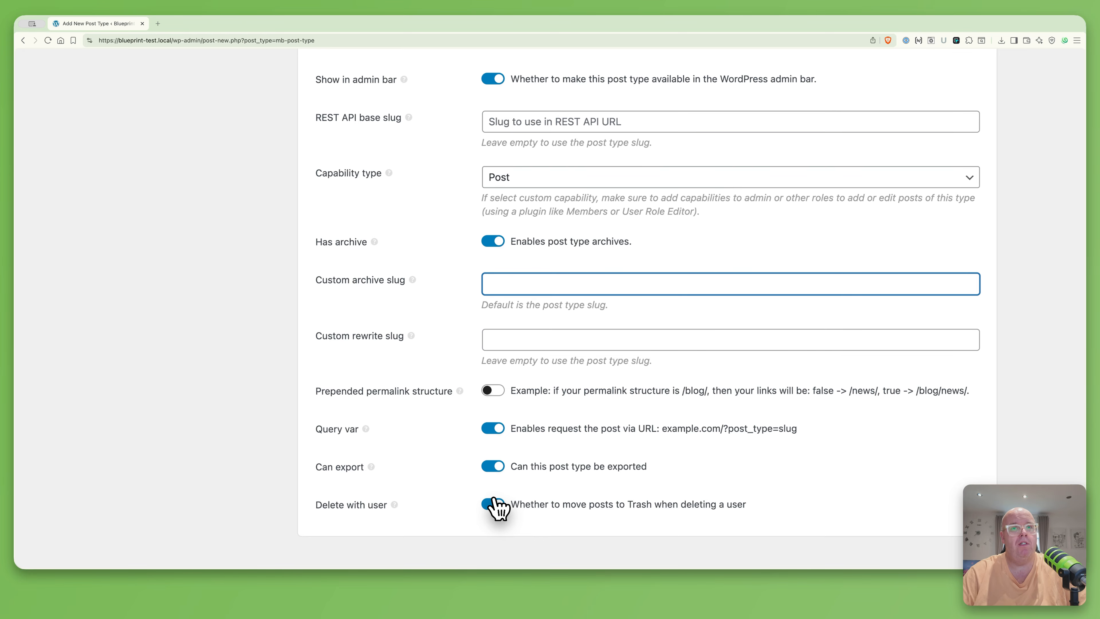
pyautogui.click(494, 504)
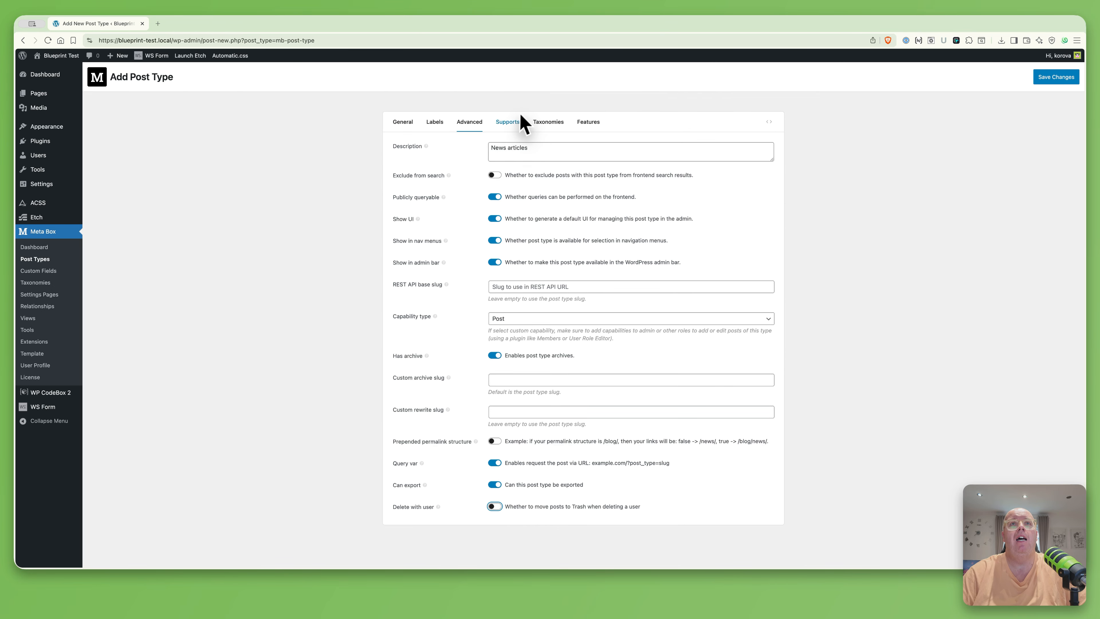
pyautogui.click(513, 124)
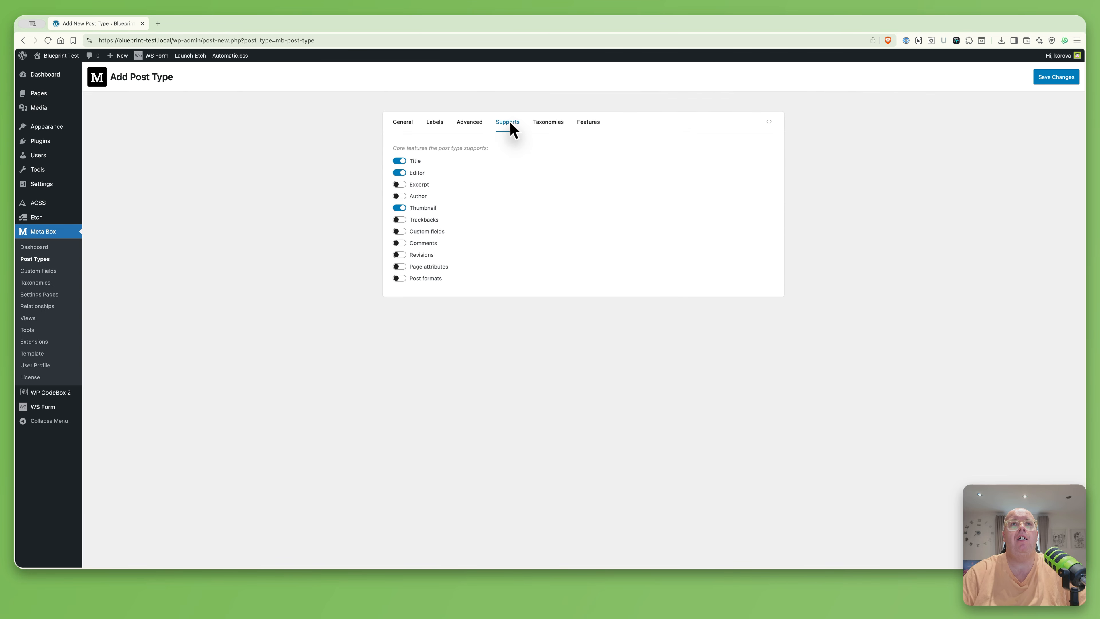
# Enable Excerpt and Author support for News, leaving no taxonomies attached
pyautogui.click(399, 184)
pyautogui.click(400, 196)
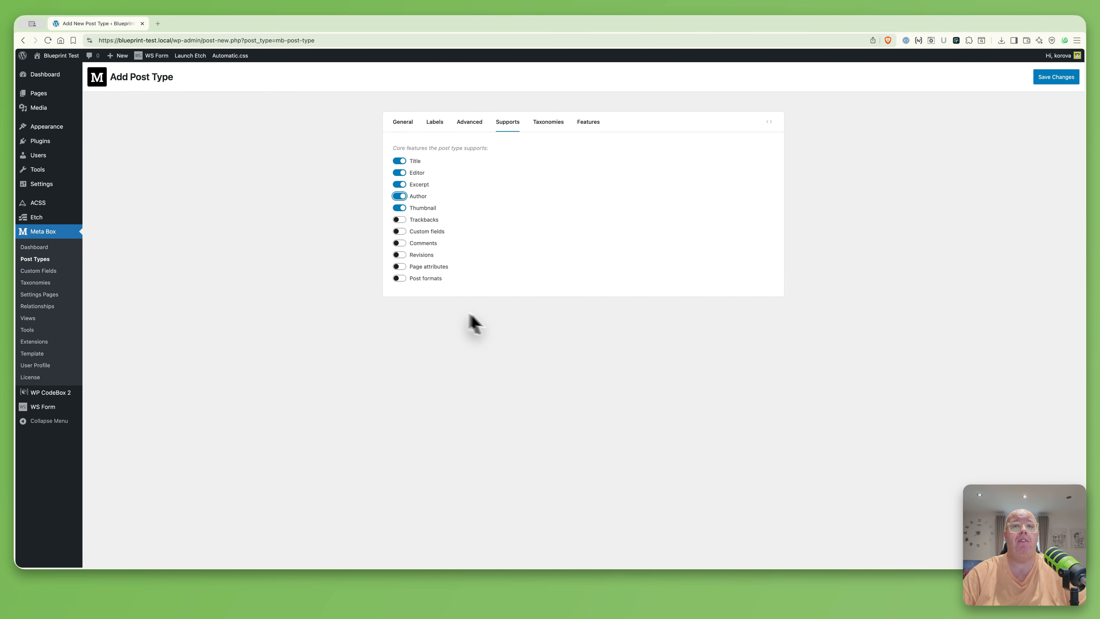
pyautogui.click(556, 127)
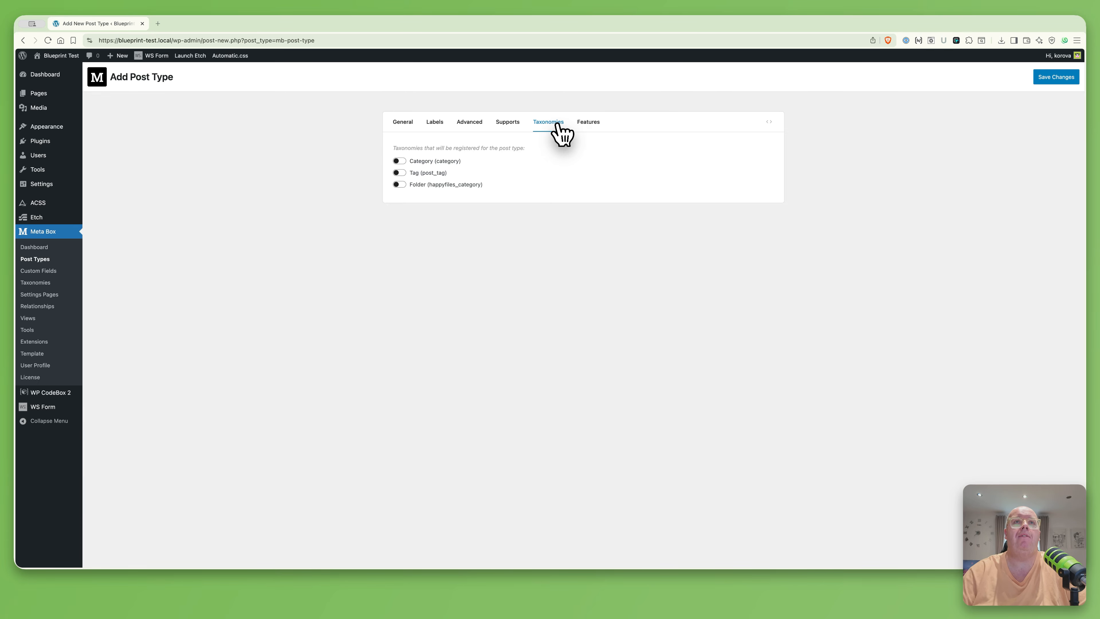
pyautogui.click(585, 122)
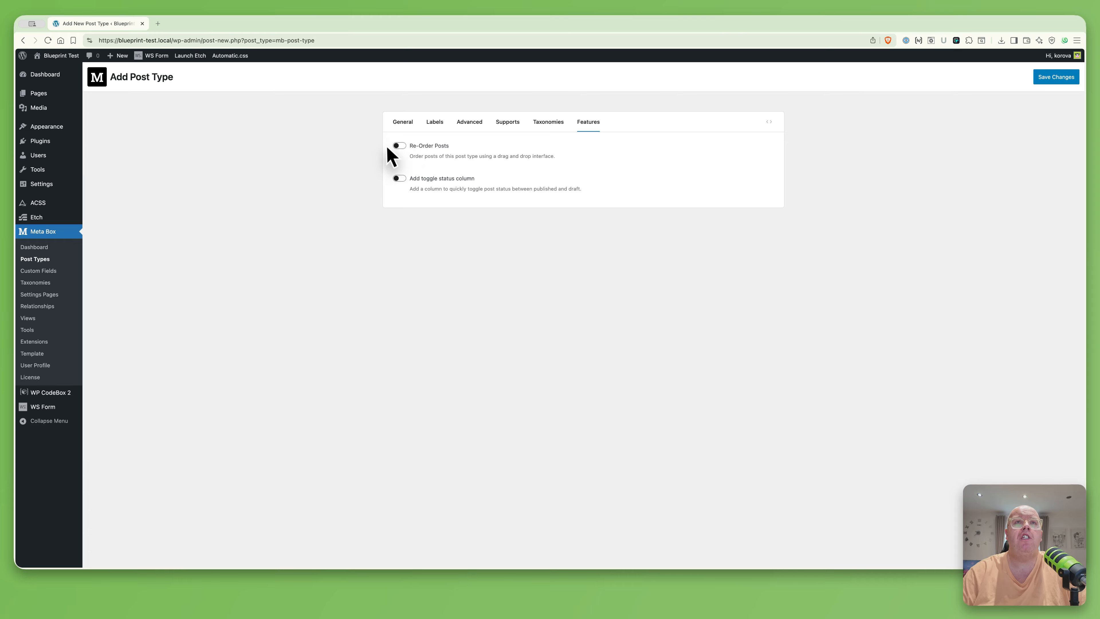
# Turn on Re-Order Posts and the toggle status column, then publish News
pyautogui.click(398, 146)
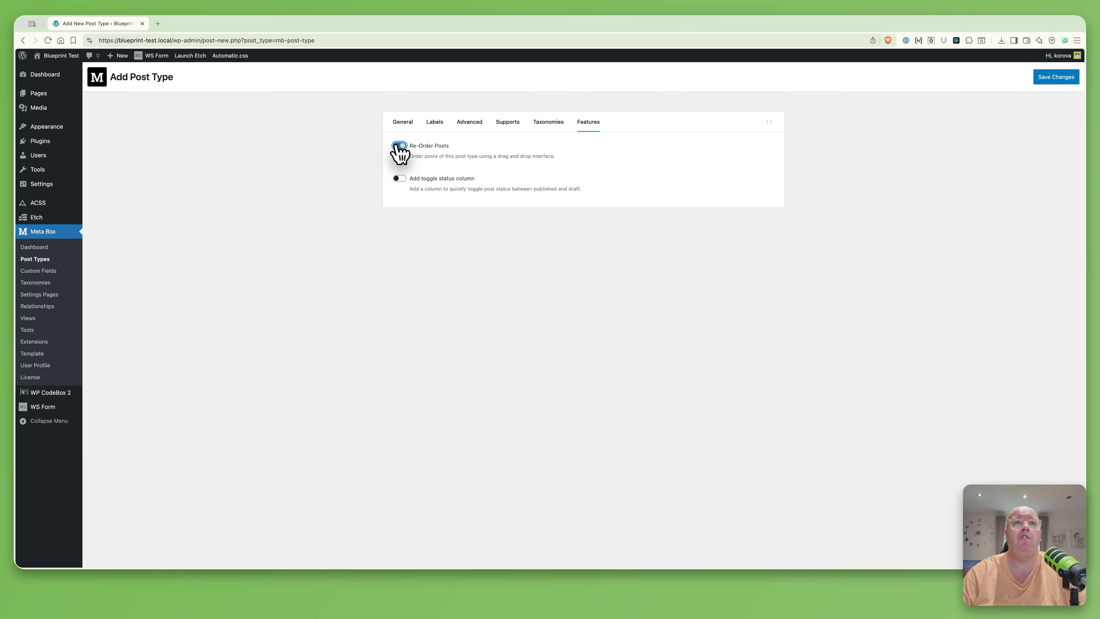
pyautogui.click(400, 179)
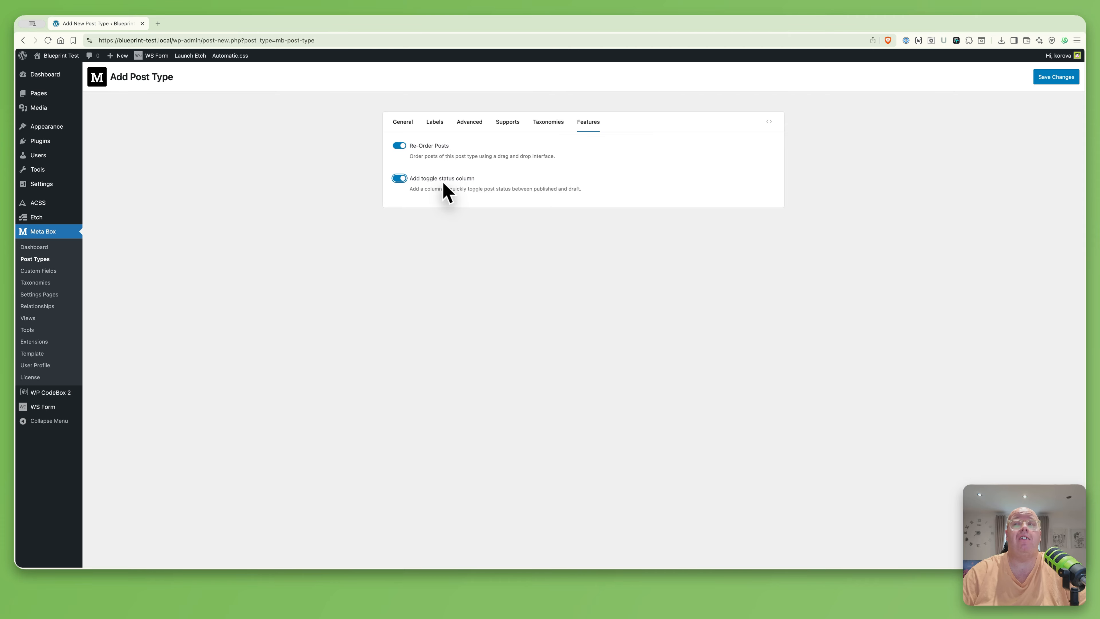
pyautogui.click(1068, 77)
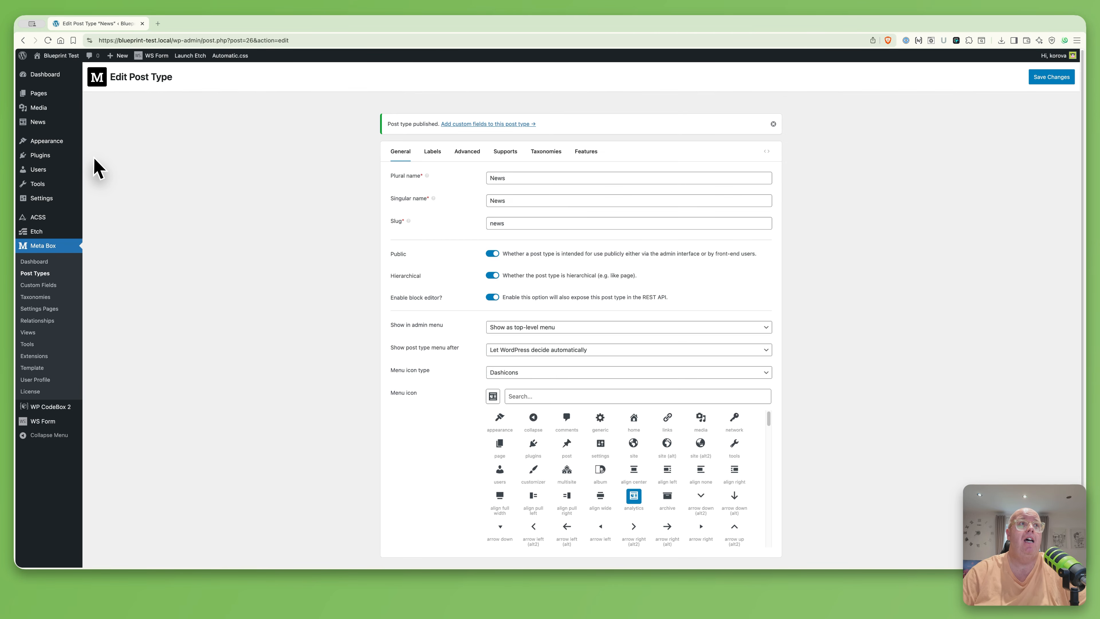
# Publish a News post titled 'Sample News 1'
pyautogui.moveTo(38, 125)
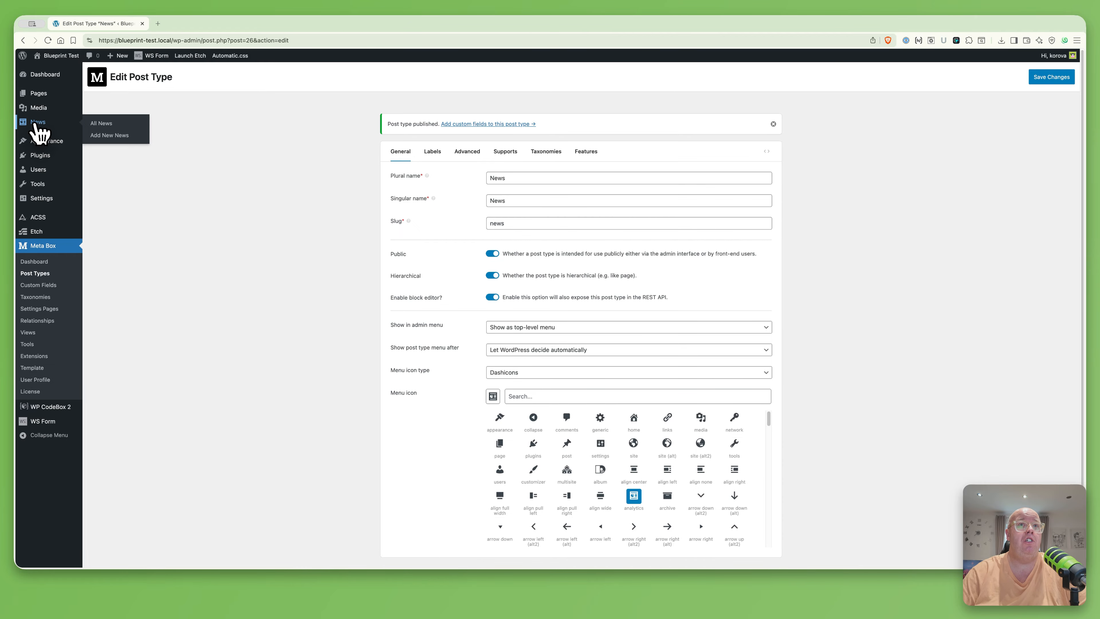
pyautogui.click(35, 123)
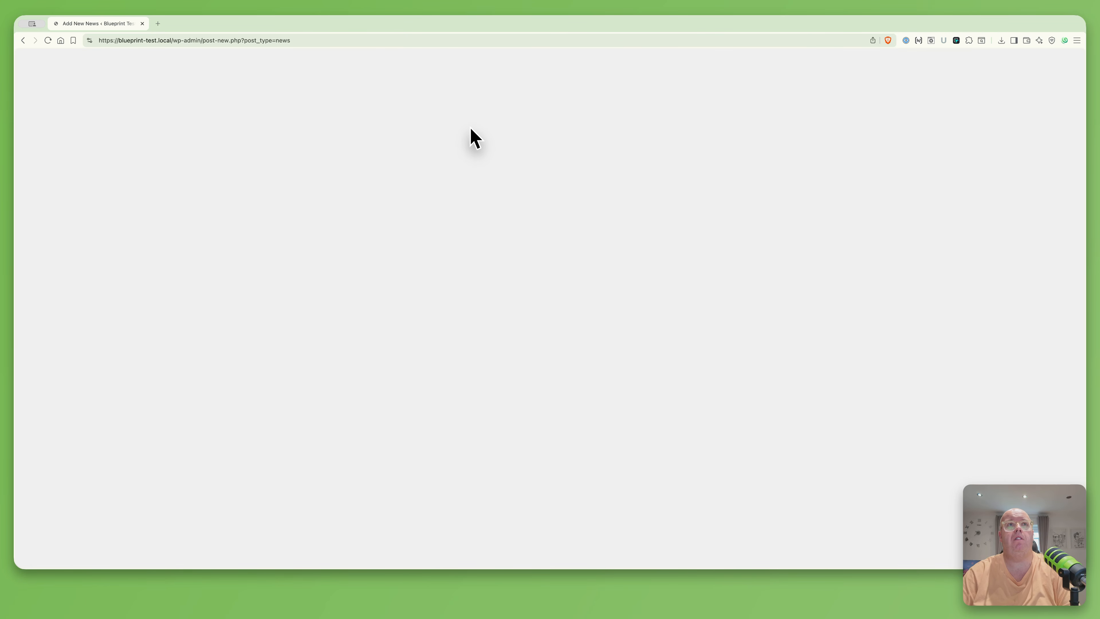
pyautogui.write('Same')
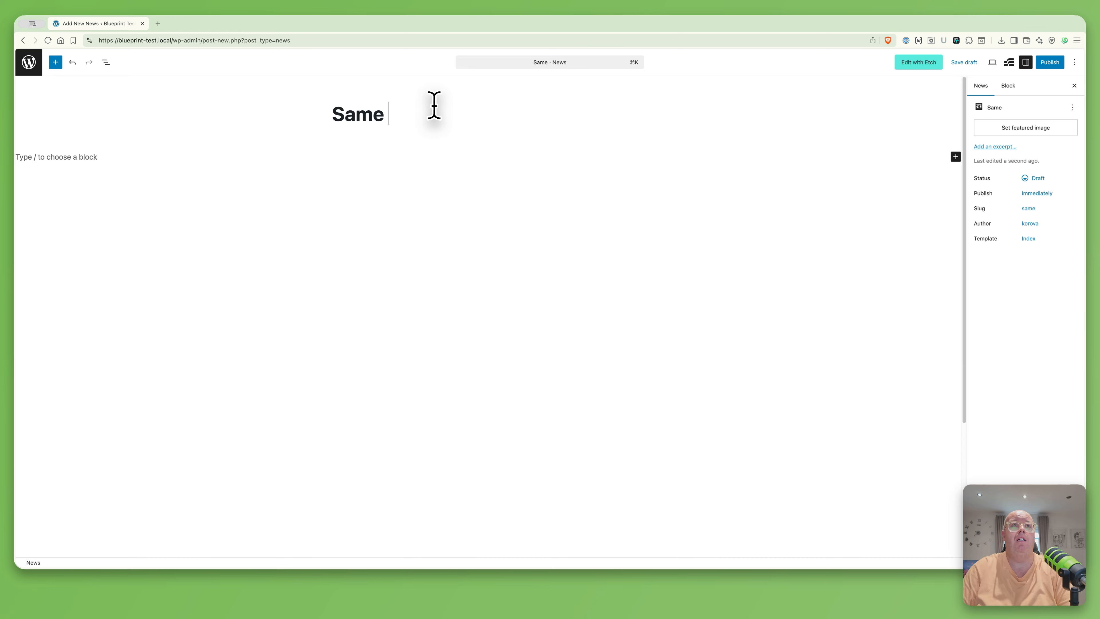
pyautogui.press('BackSpace')
pyautogui.write('o')
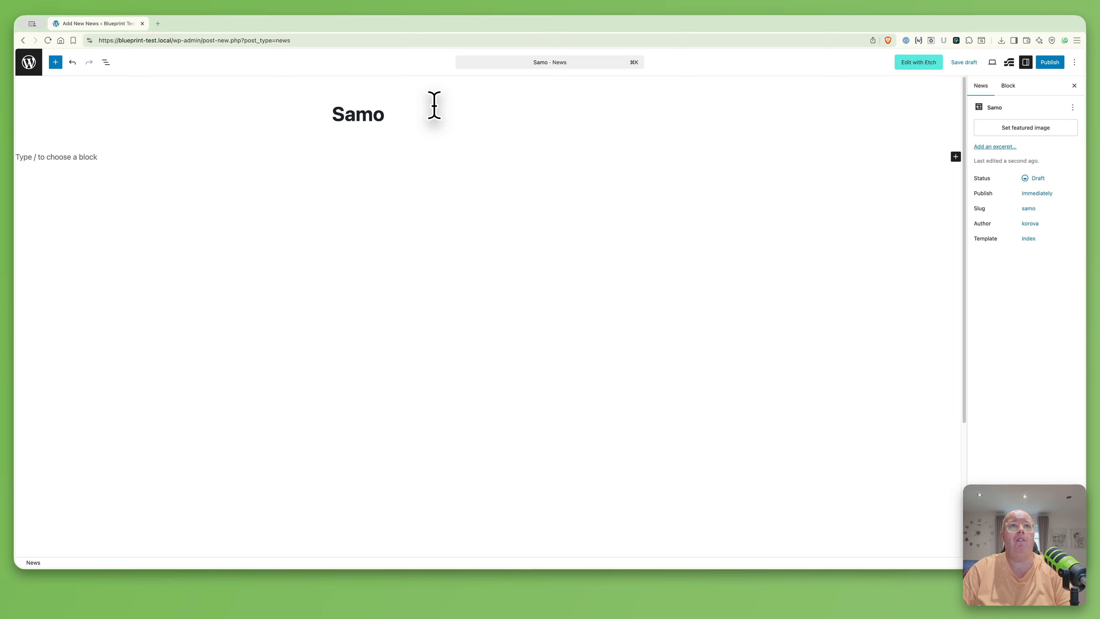
pyautogui.write('kee News 1')
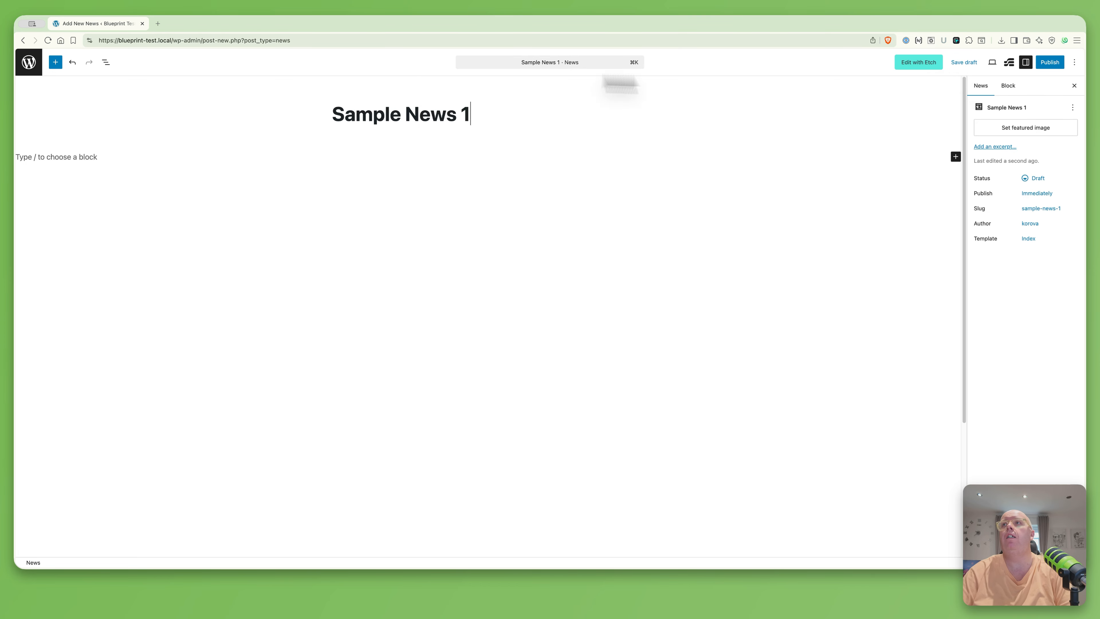
pyautogui.click(1062, 70)
pyautogui.click(1062, 69)
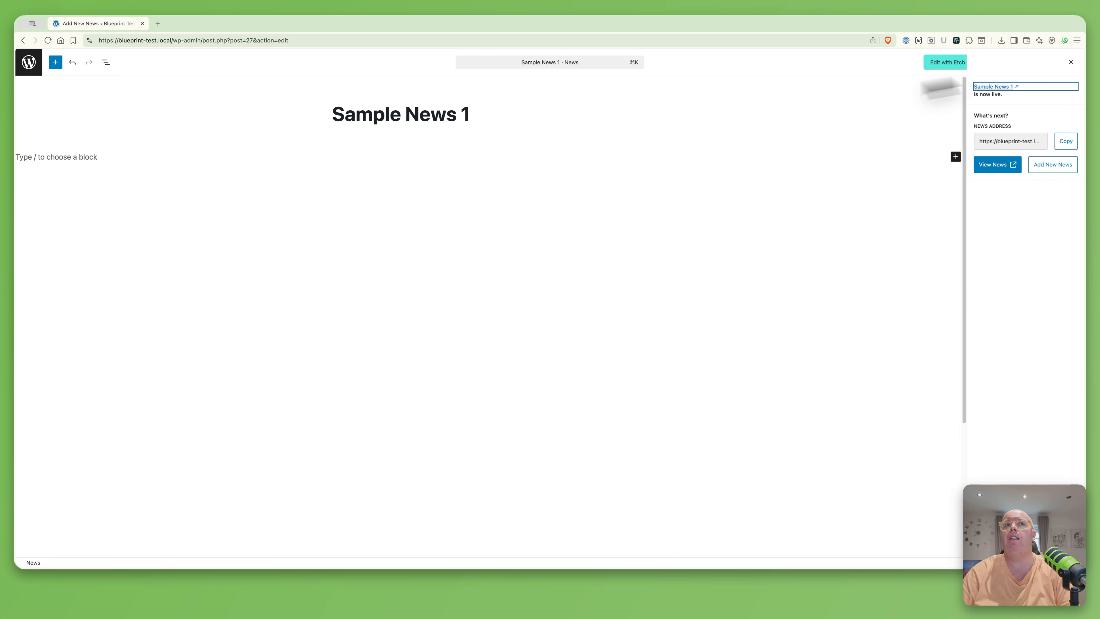
# Publish a second News post titled 'Sample News 2'
pyautogui.click(1049, 165)
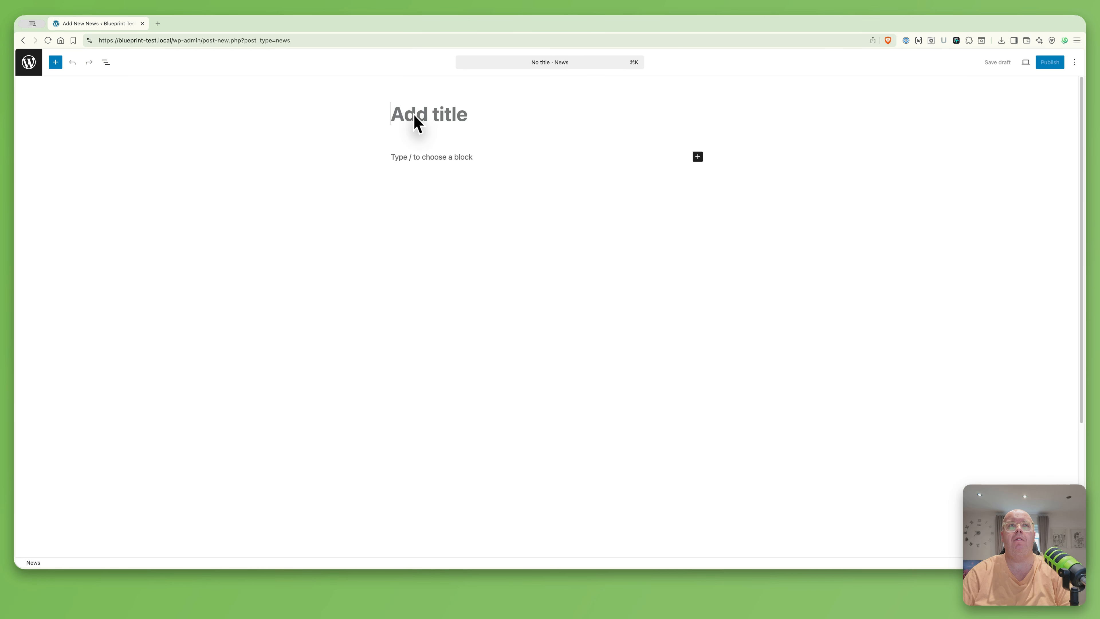
pyautogui.write('Sample Nwws 21')
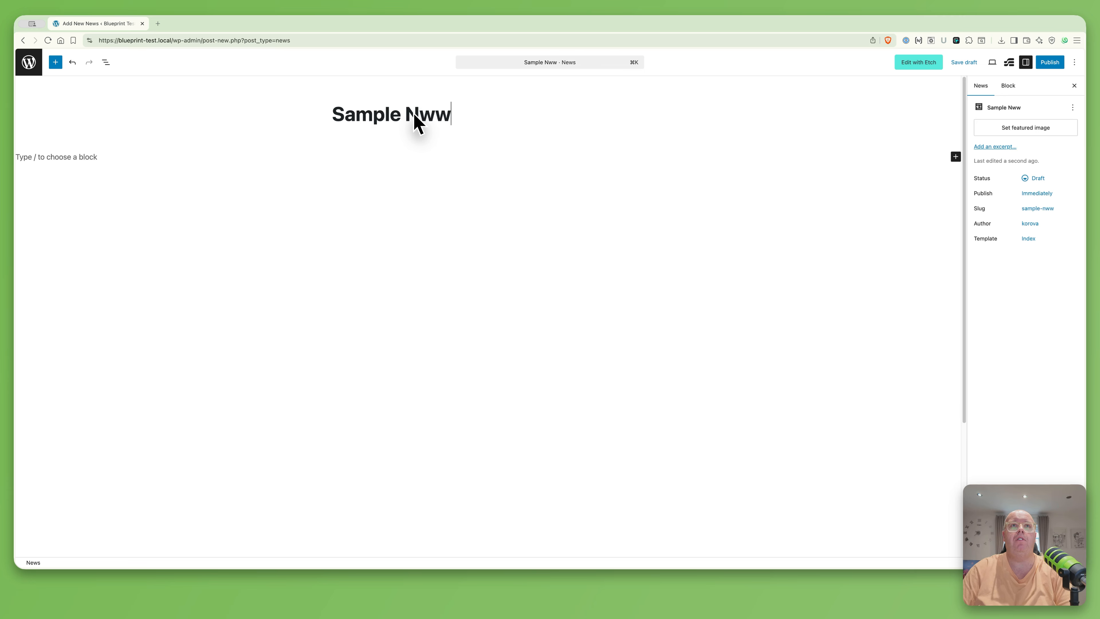
pyautogui.press('BackSpace')
pyautogui.press('BackSpace')
pyautogui.press('BackSpace')
pyautogui.press('BackSpace')
pyautogui.press('BackSpace')
pyautogui.press('BackSpace')
pyautogui.write('ews 2')
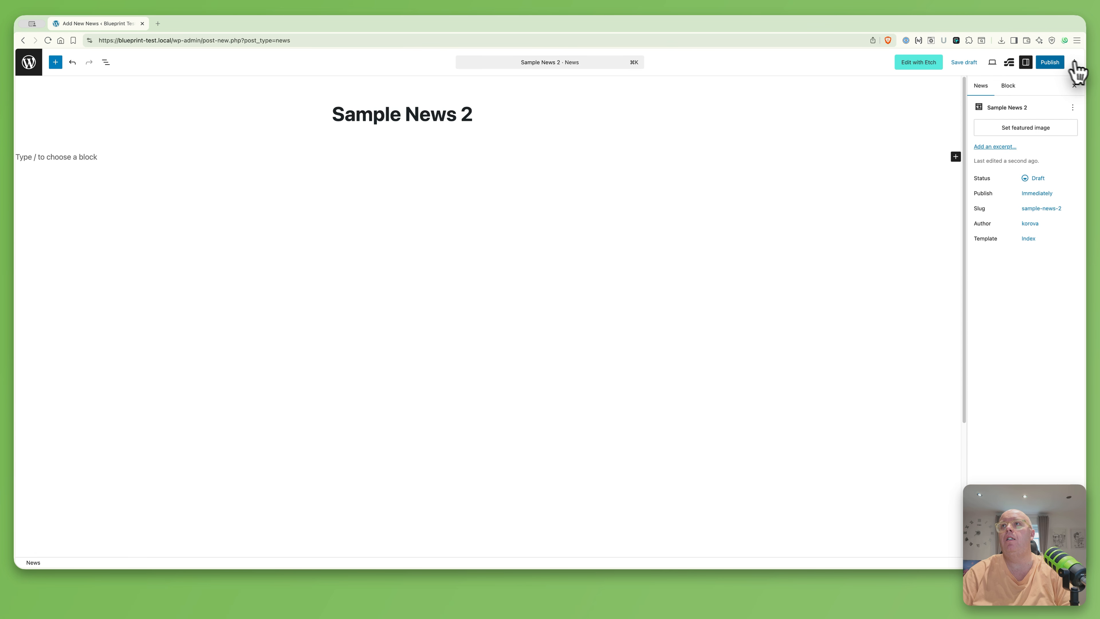
pyautogui.click(1050, 62)
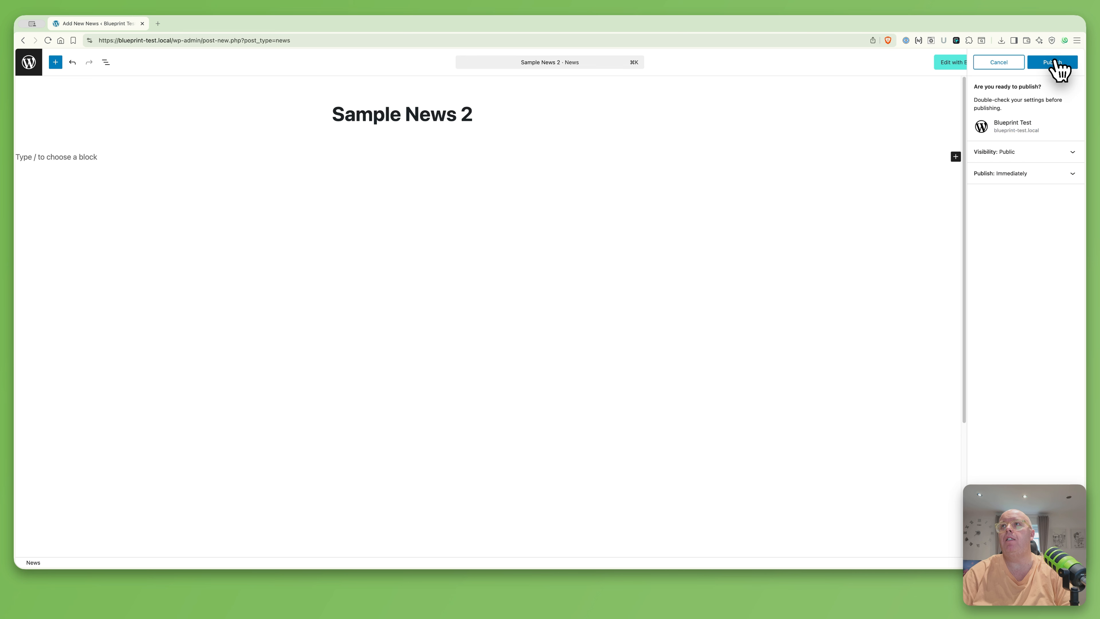
pyautogui.click(1048, 62)
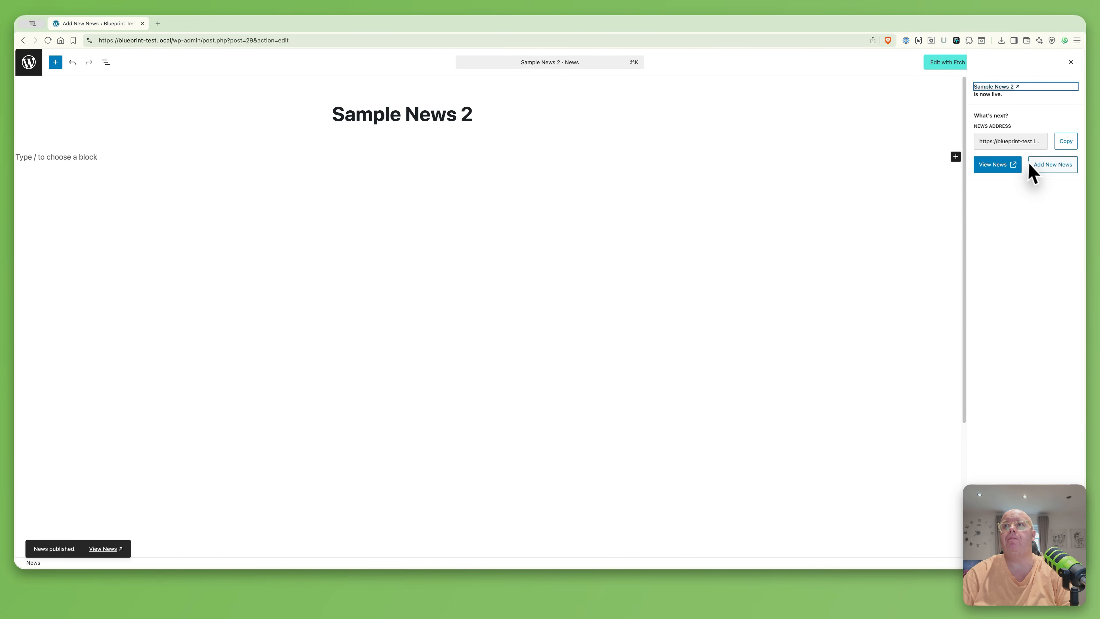
# Publish a third News post titled 'Sample News 3' and begin another new one
pyautogui.click(1044, 166)
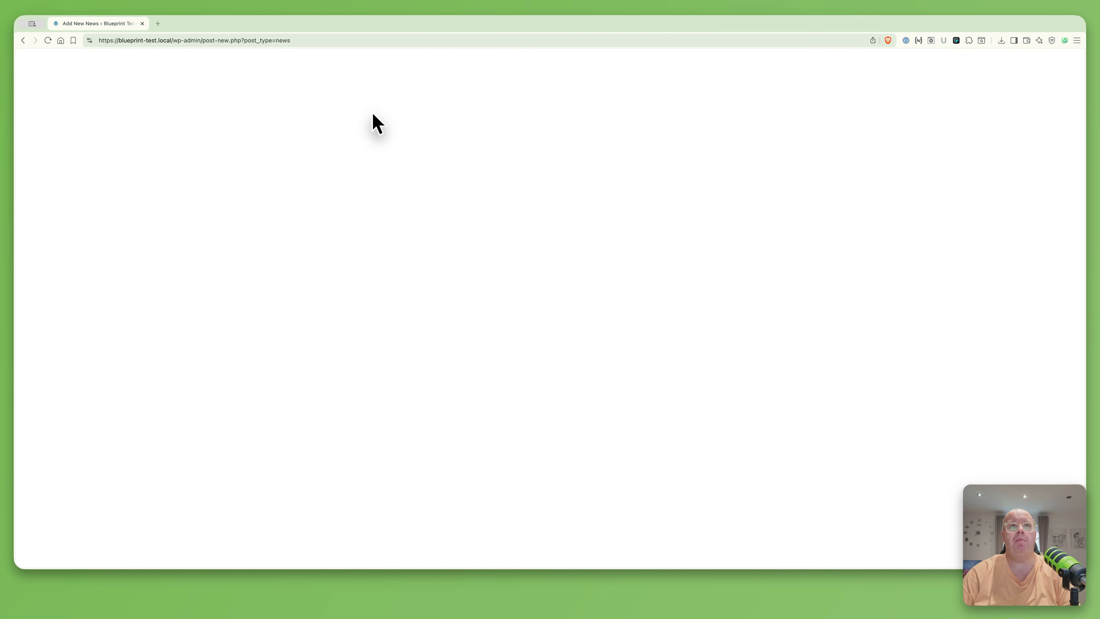
pyautogui.write('Sa')
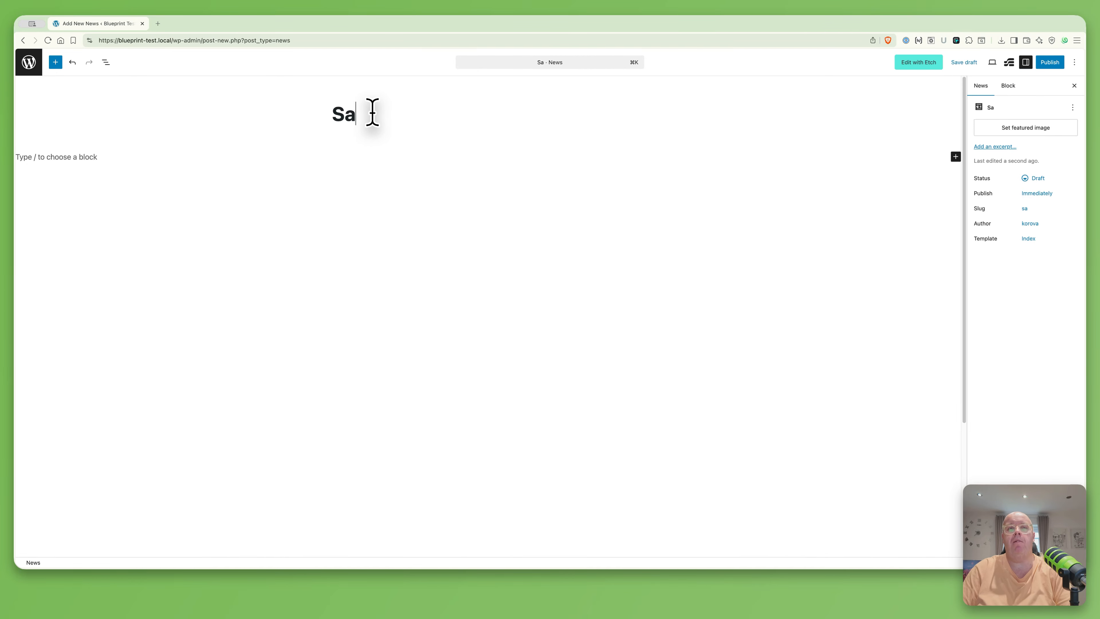
pyautogui.write('mple News 3')
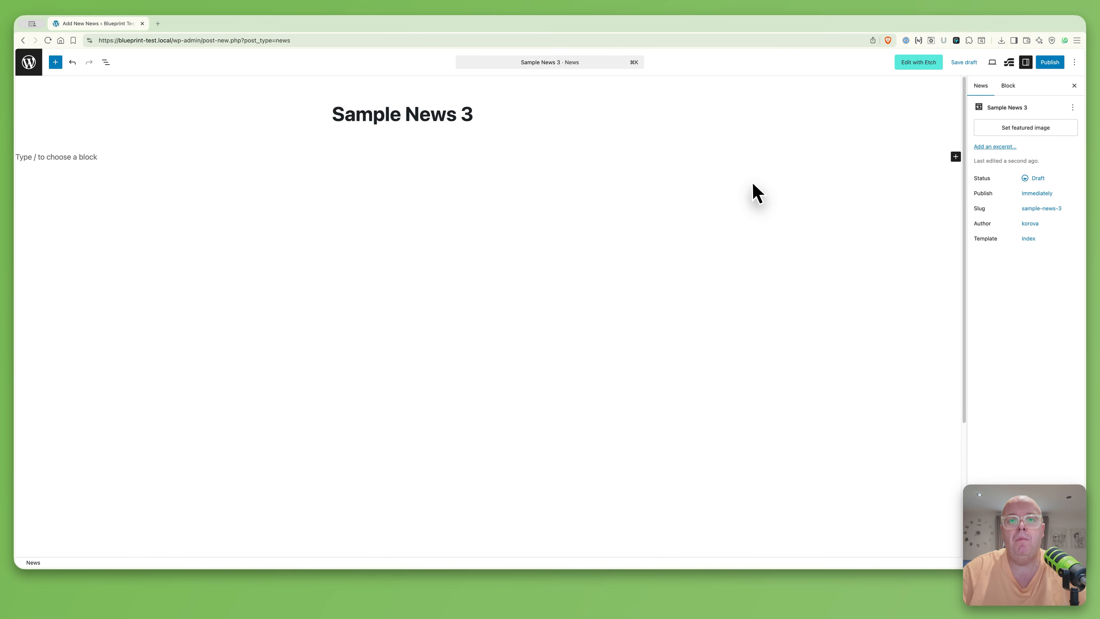
pyautogui.click(1048, 65)
pyautogui.click(1049, 65)
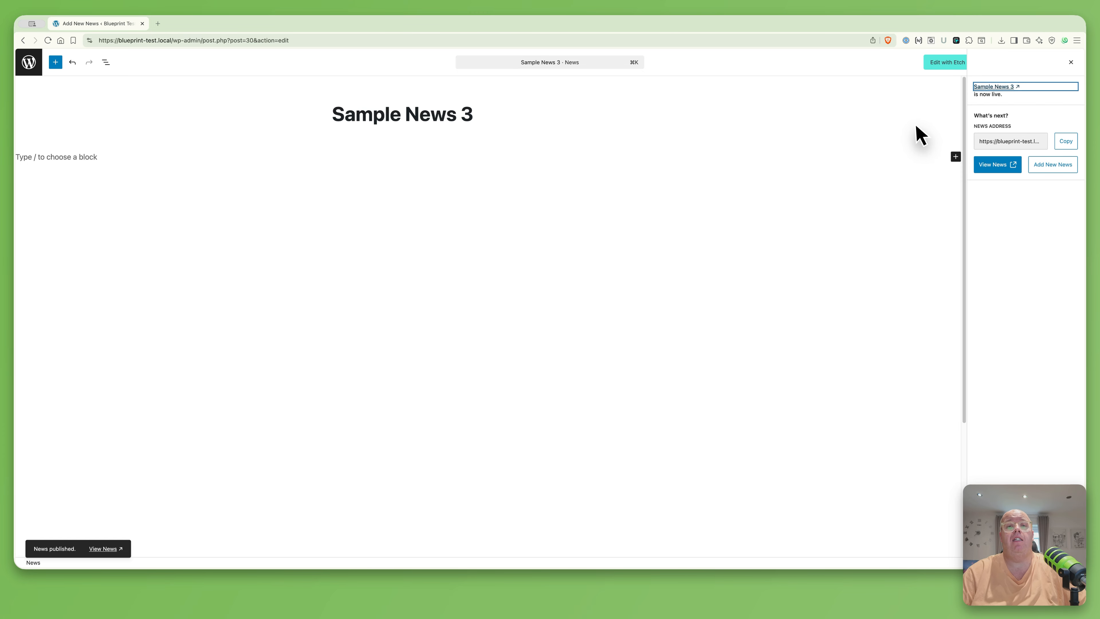
pyautogui.click(1054, 169)
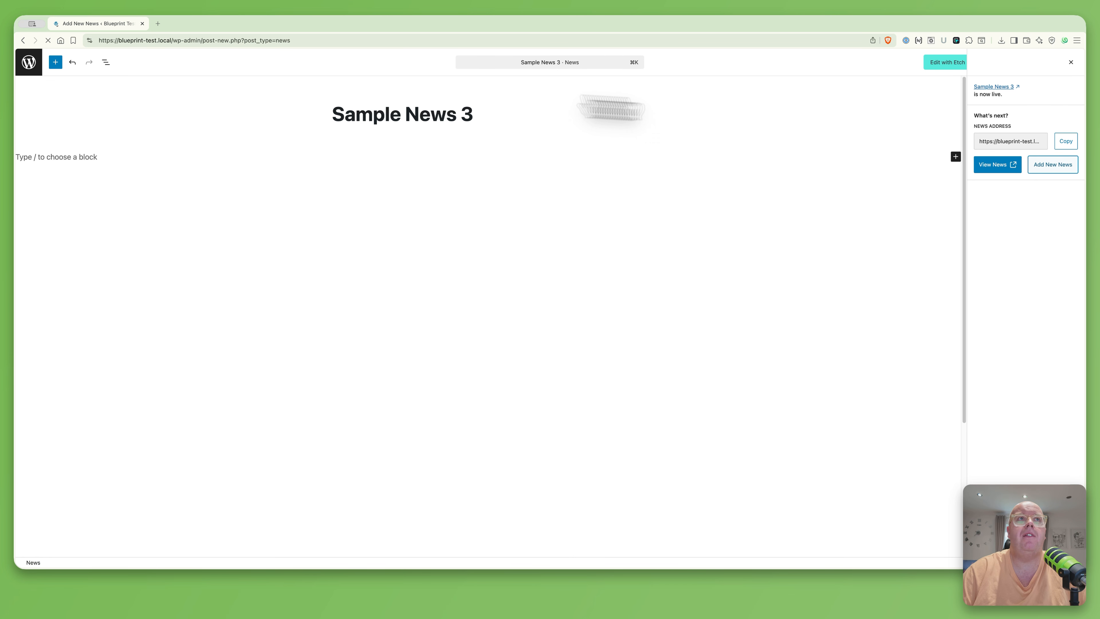
# Back in All News, toggle Sample News 3's status off and on again
pyautogui.click(30, 67)
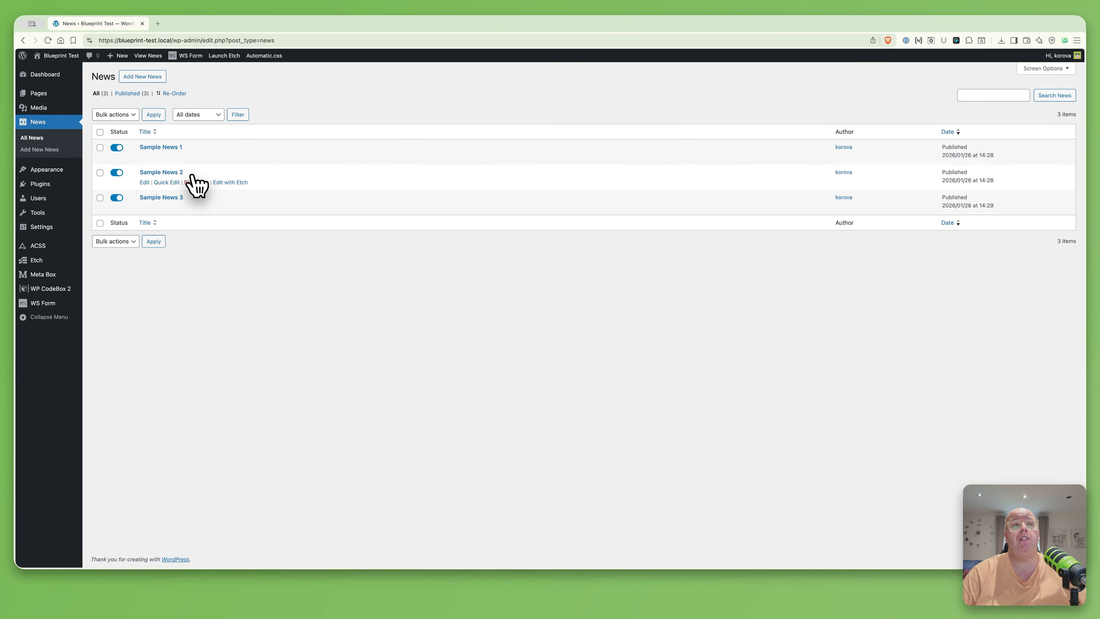
pyautogui.click(117, 198)
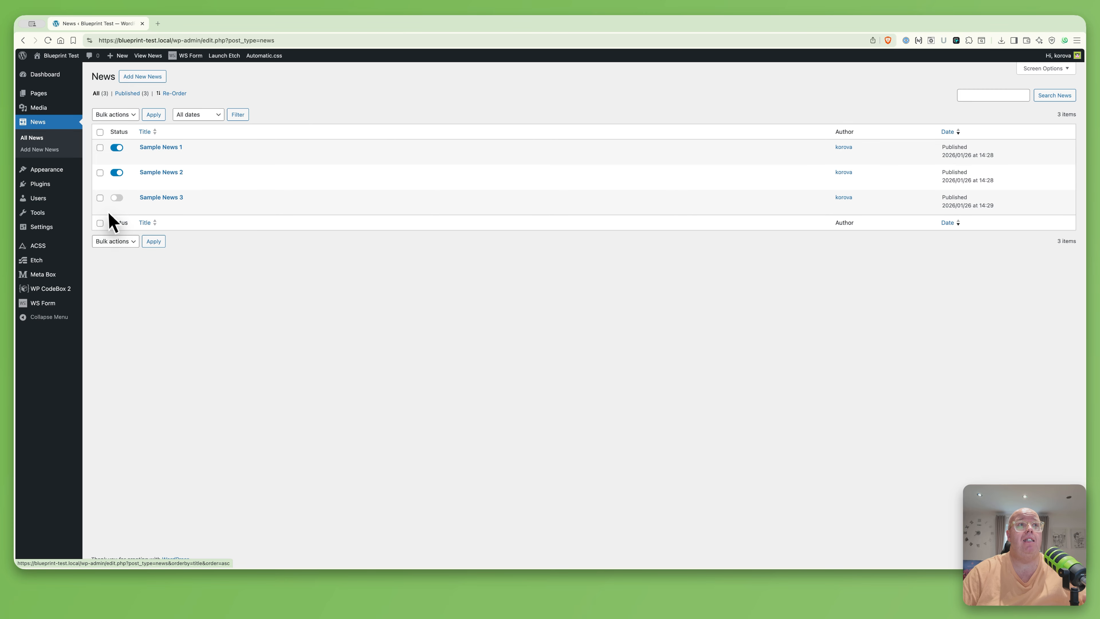
pyautogui.click(118, 198)
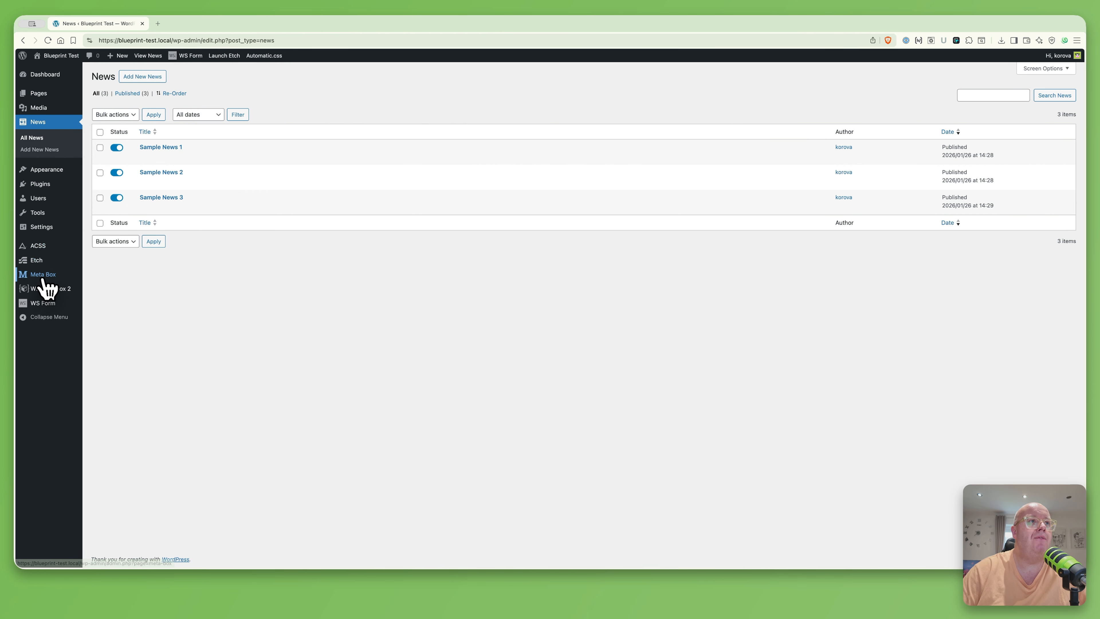
# Create a hierarchical post type named Team with the users menu icon
pyautogui.moveTo(42, 277)
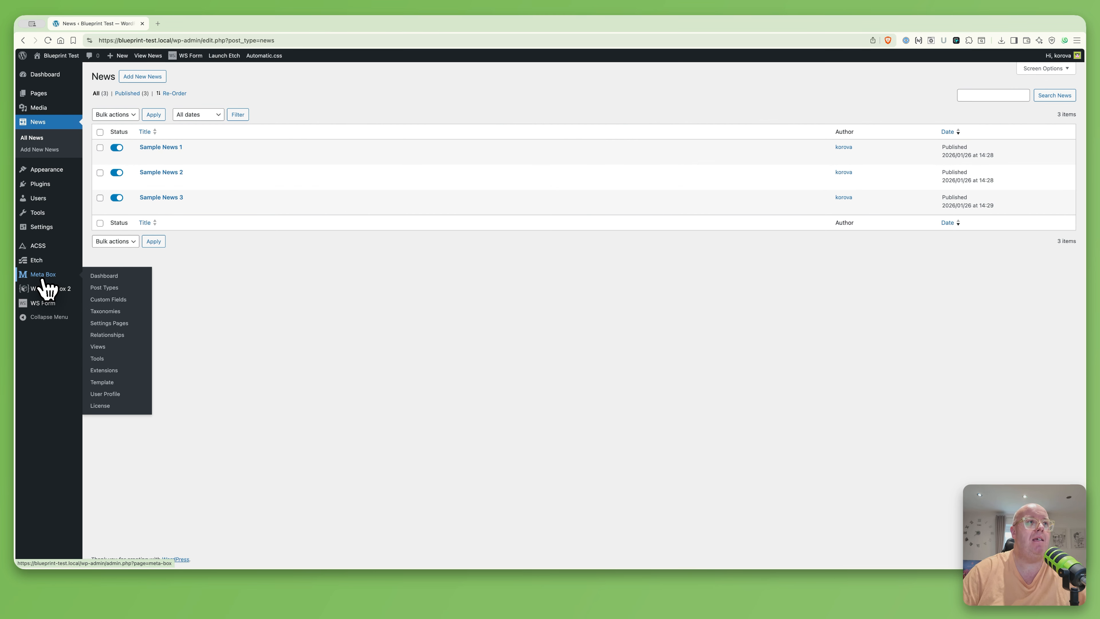
pyautogui.click(110, 288)
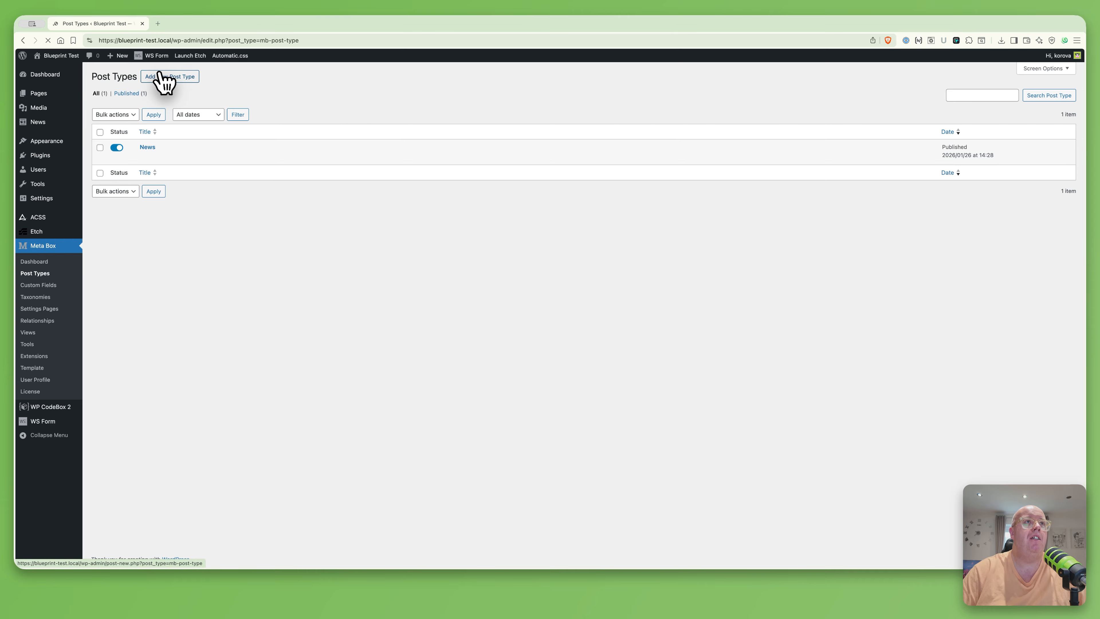
pyautogui.click(161, 75)
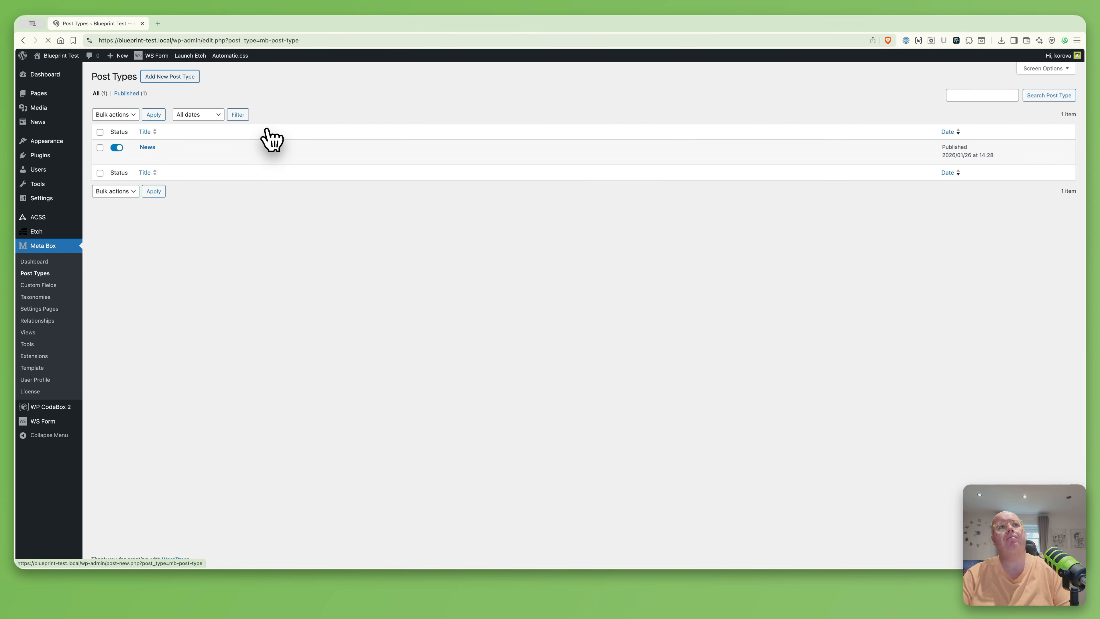
pyautogui.click(532, 152)
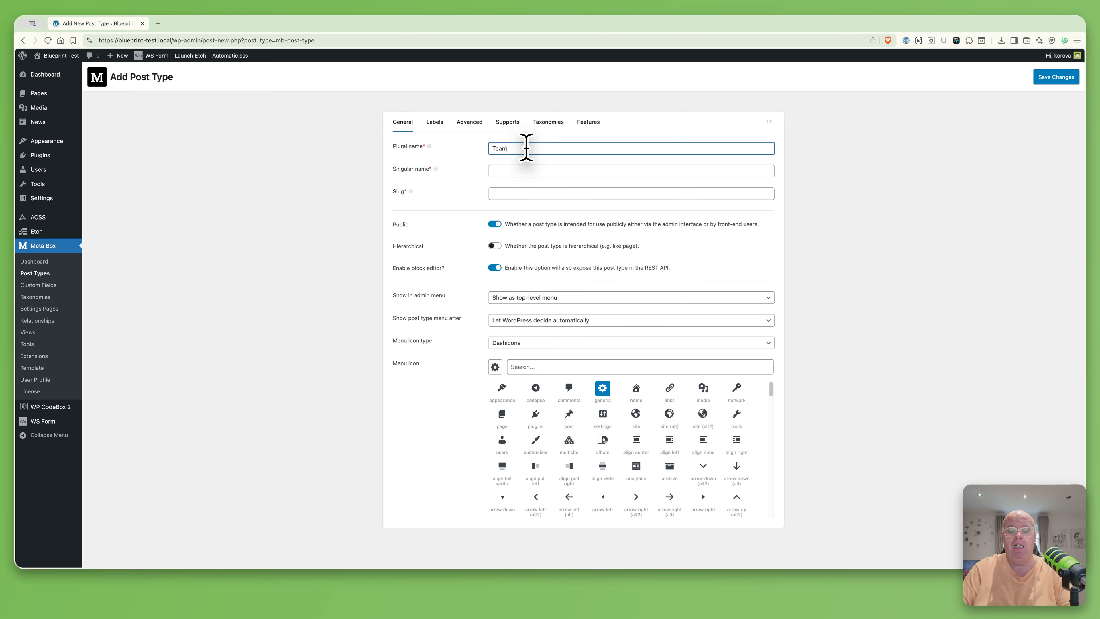
pyautogui.press('Tab')
pyautogui.write('Te')
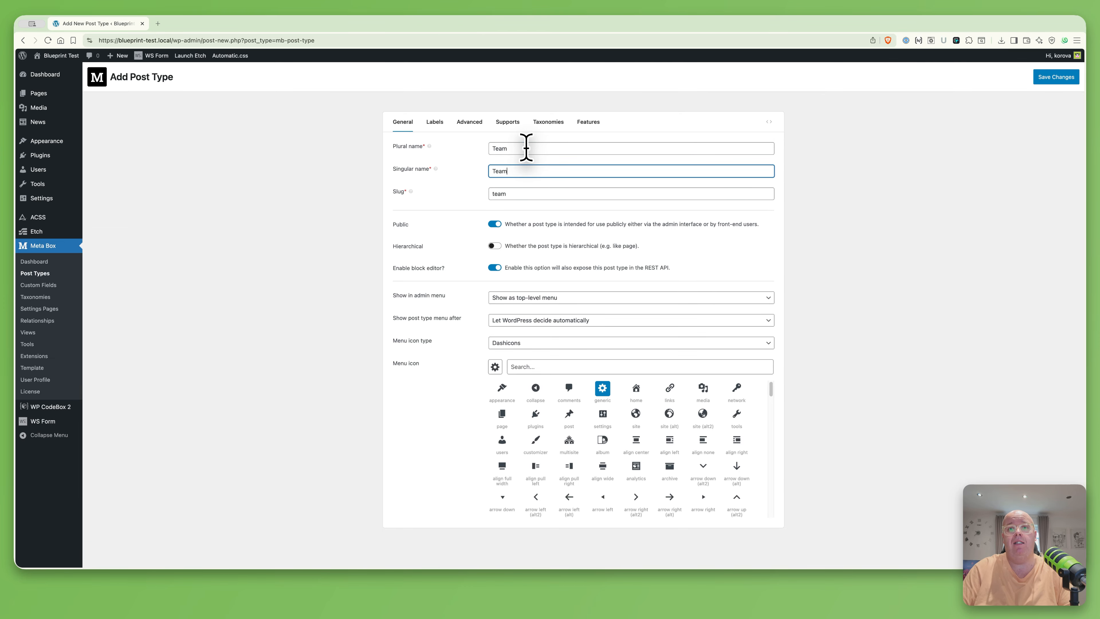
pyautogui.press('Tab')
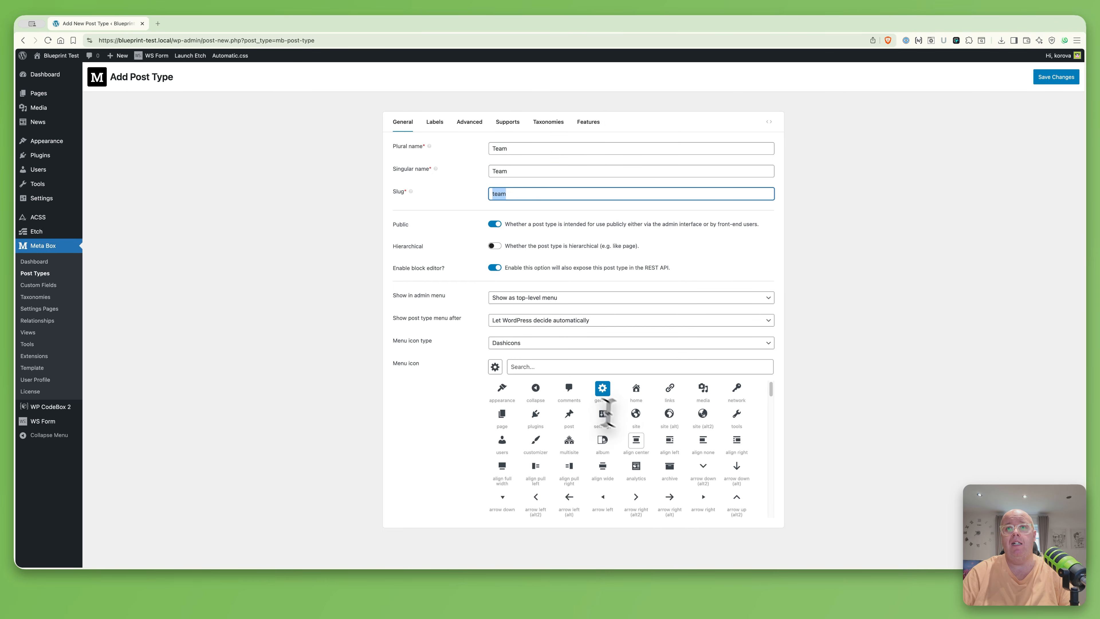
pyautogui.click(556, 370)
pyautogui.write('user')
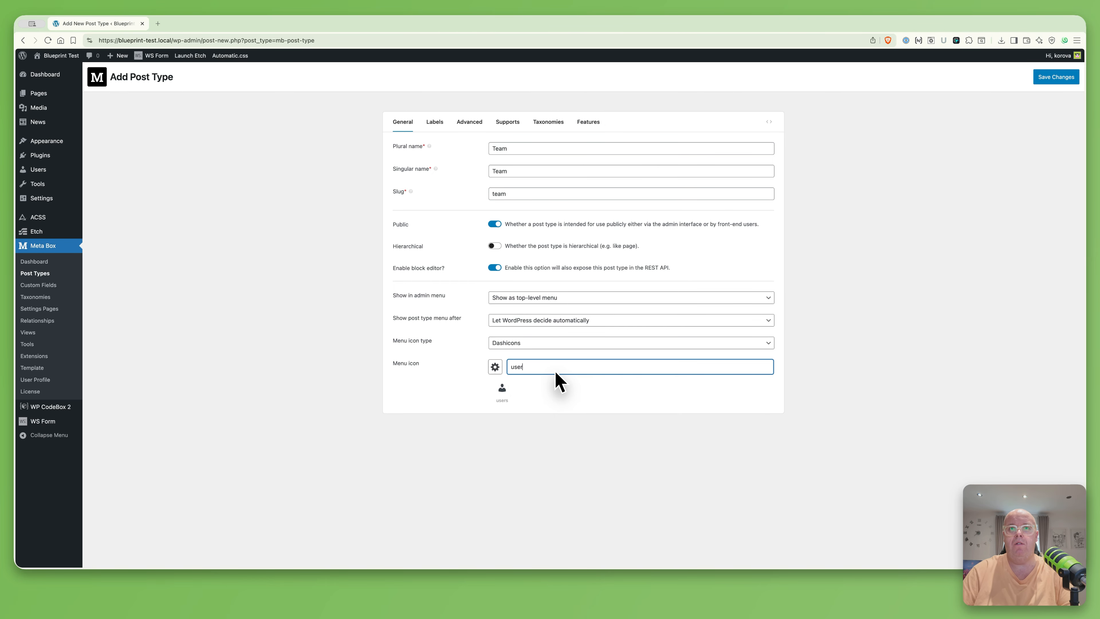
pyautogui.click(502, 388)
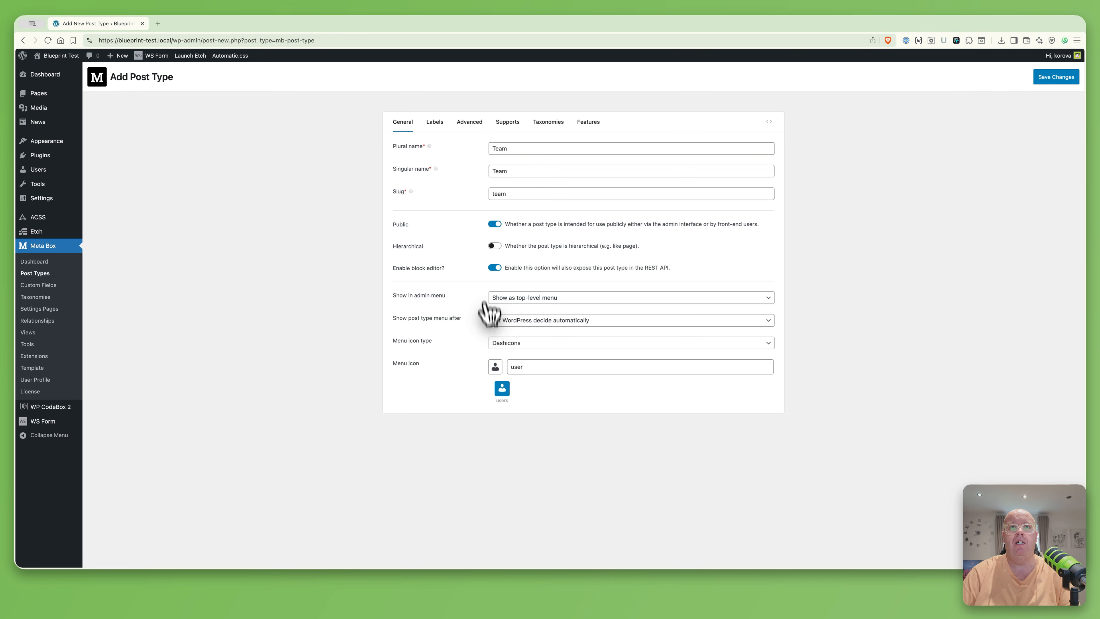
pyautogui.click(495, 246)
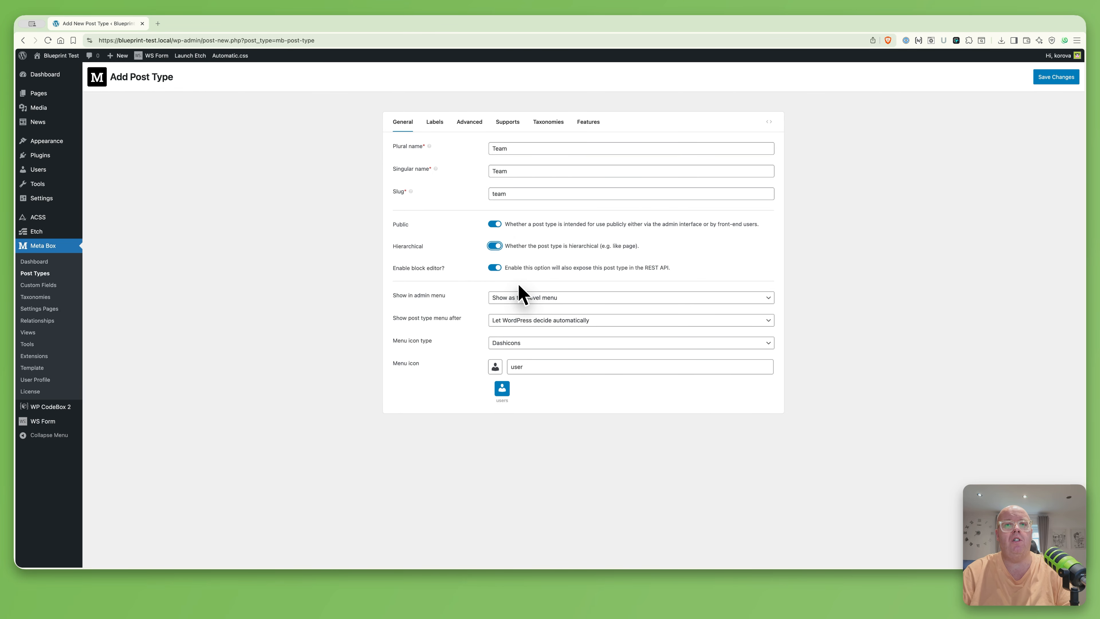
# Add a short description to Team and turn off Delete with user
pyautogui.click(435, 125)
pyautogui.click(476, 126)
pyautogui.click(515, 143)
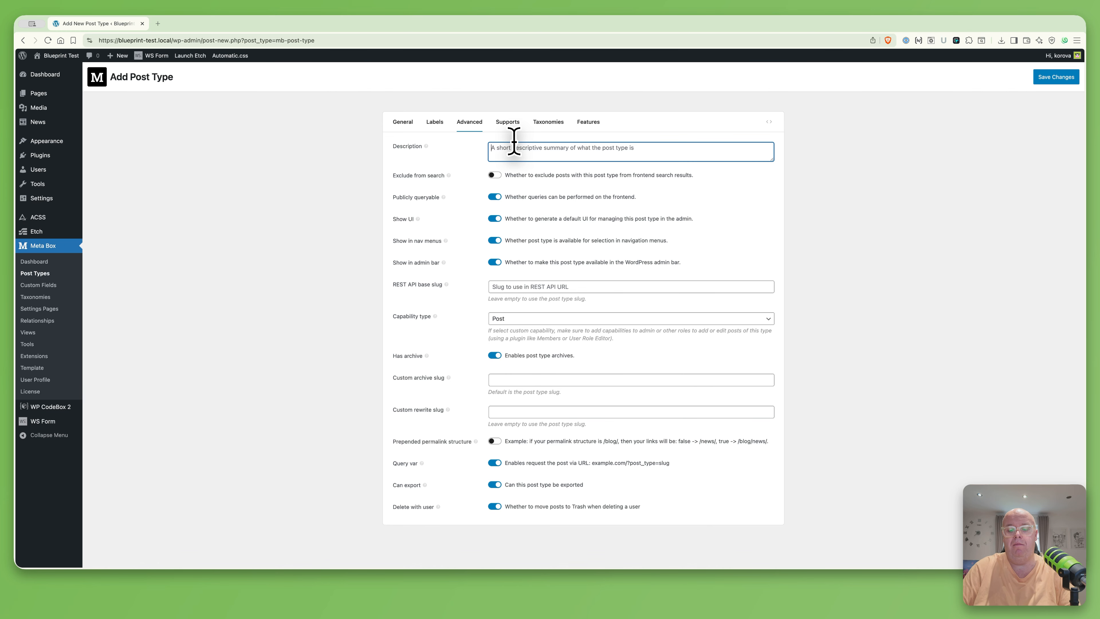
pyautogui.write('Team')
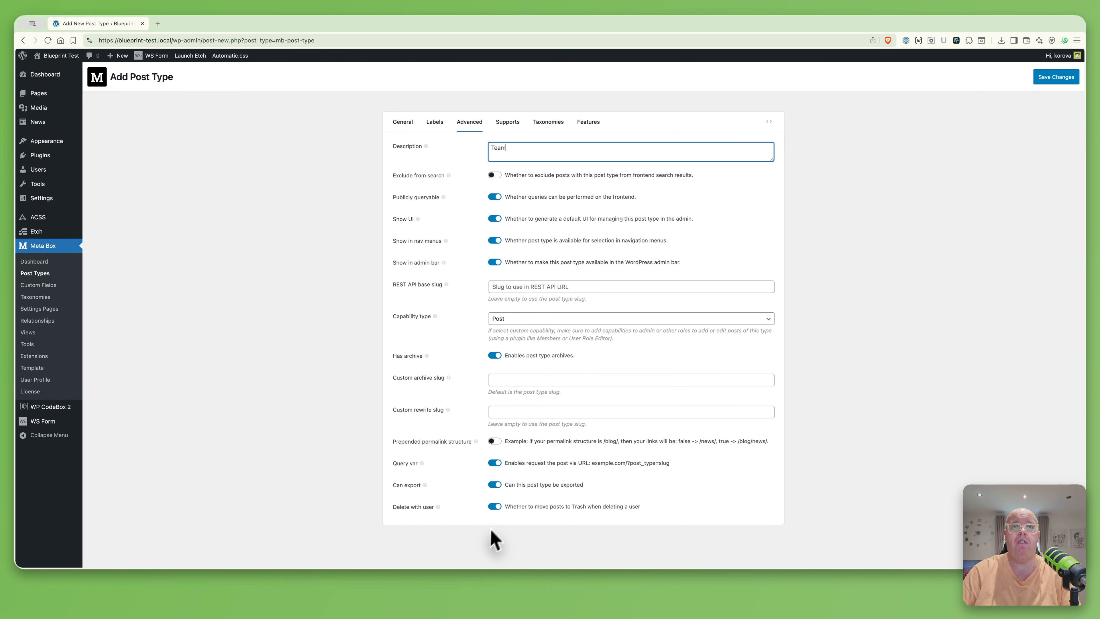
pyautogui.click(494, 506)
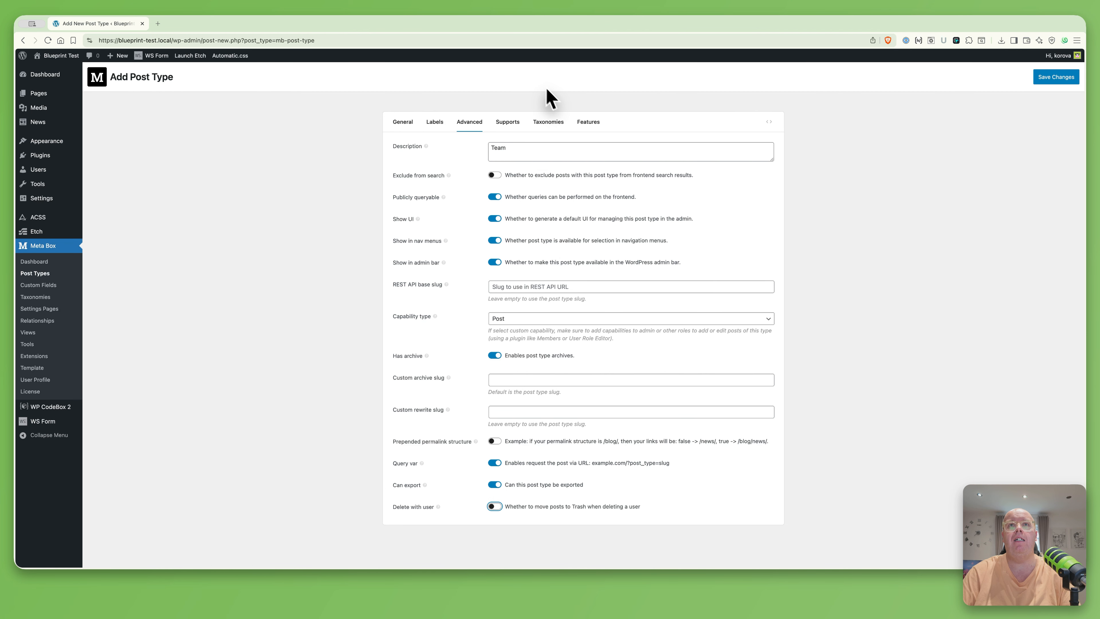
# Enable Excerpt, Author, Re-Order Posts and the status column, then save Team
pyautogui.click(507, 125)
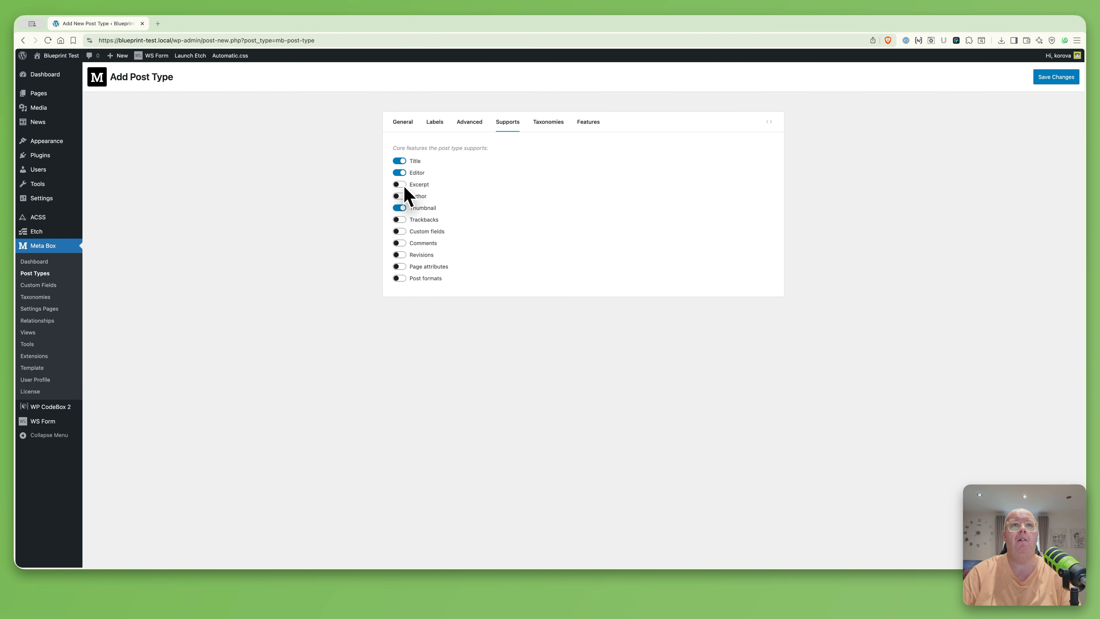
pyautogui.click(401, 196)
pyautogui.click(401, 184)
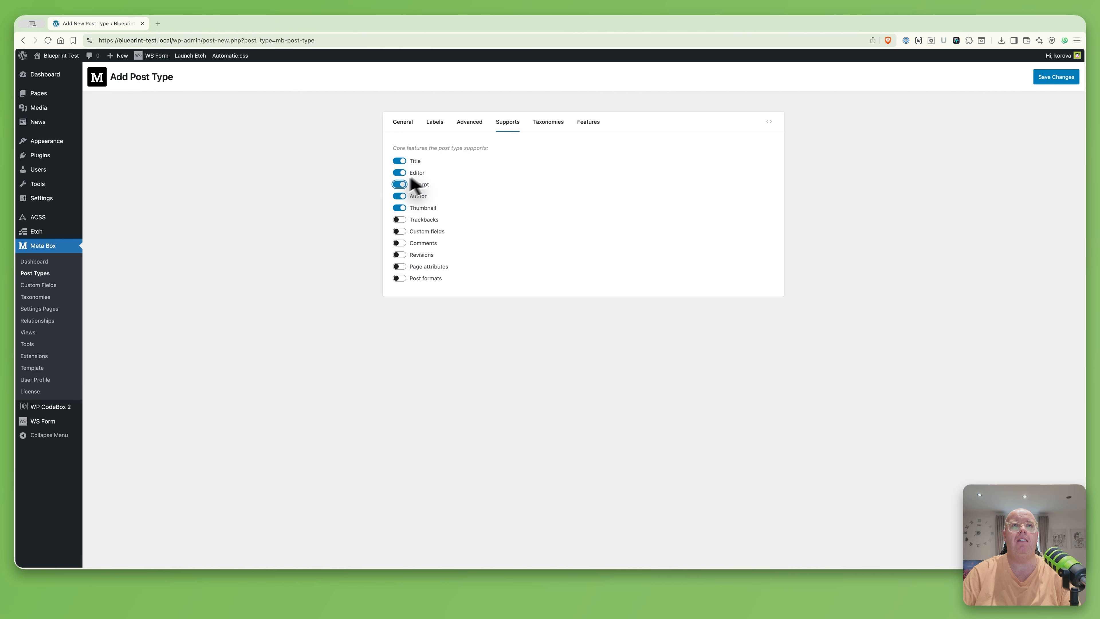
pyautogui.click(559, 124)
pyautogui.click(588, 123)
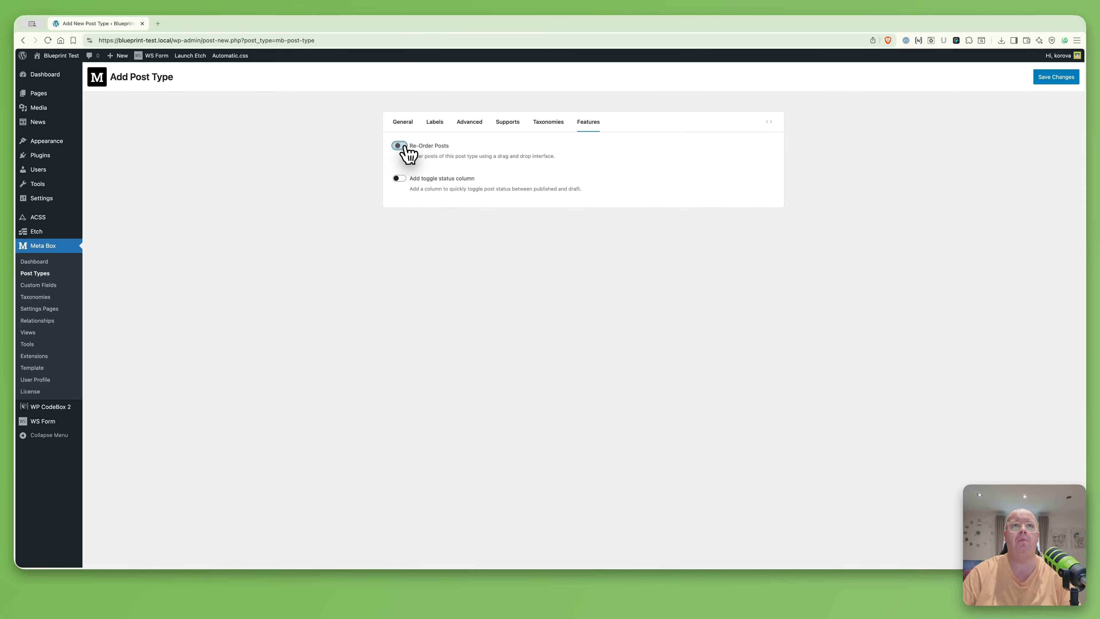
pyautogui.click(399, 145)
pyautogui.click(400, 178)
pyautogui.click(1059, 77)
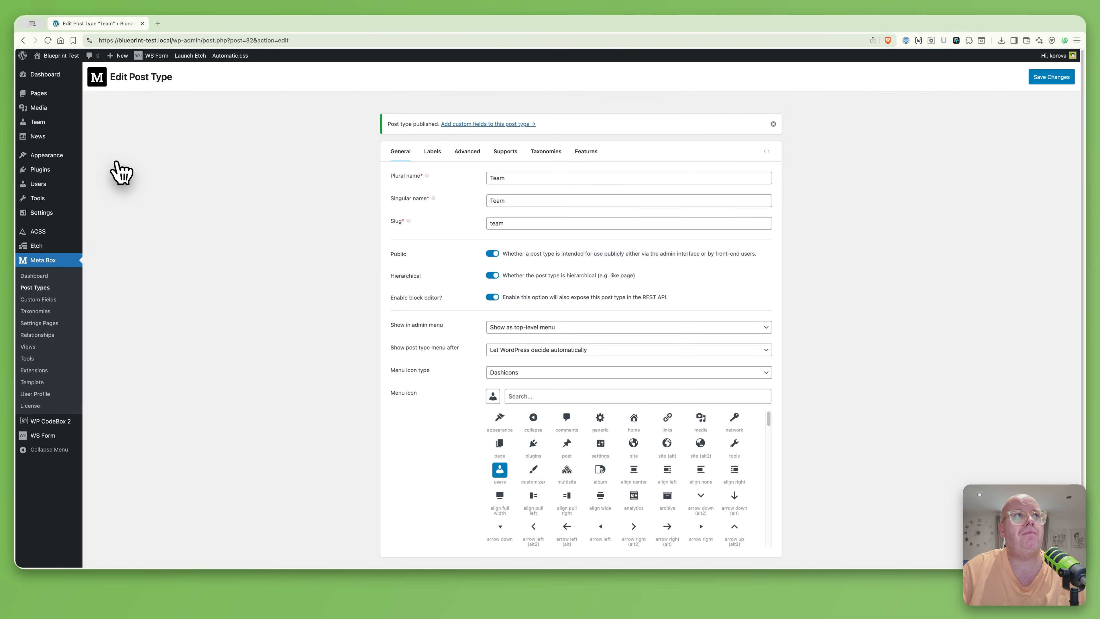
# Start a new Team post titled with the first member's name
pyautogui.click(38, 123)
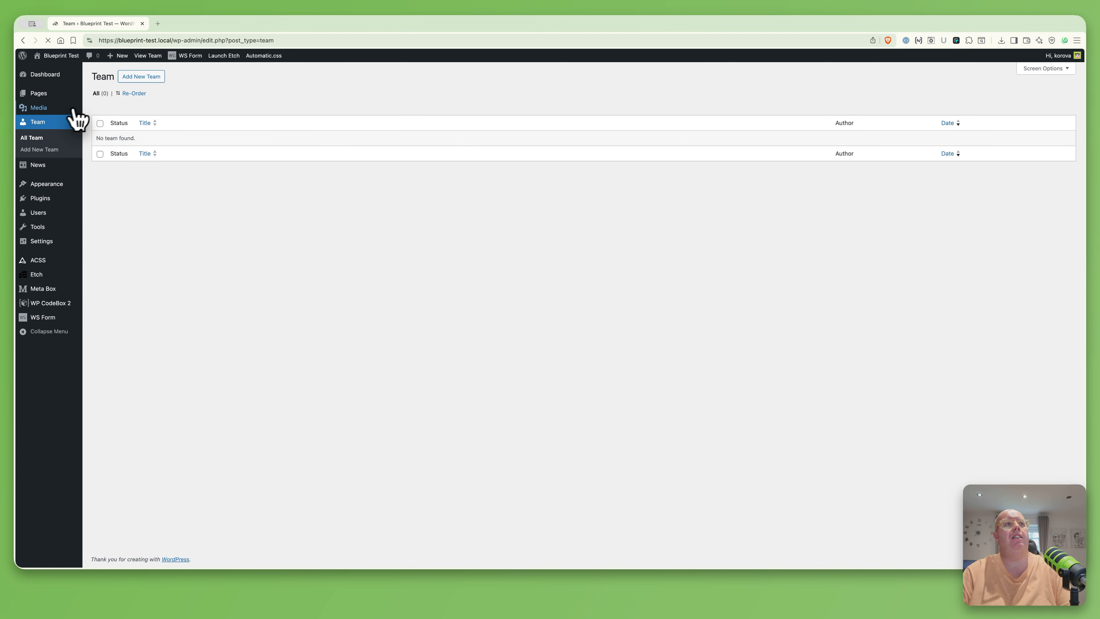
pyautogui.click(153, 76)
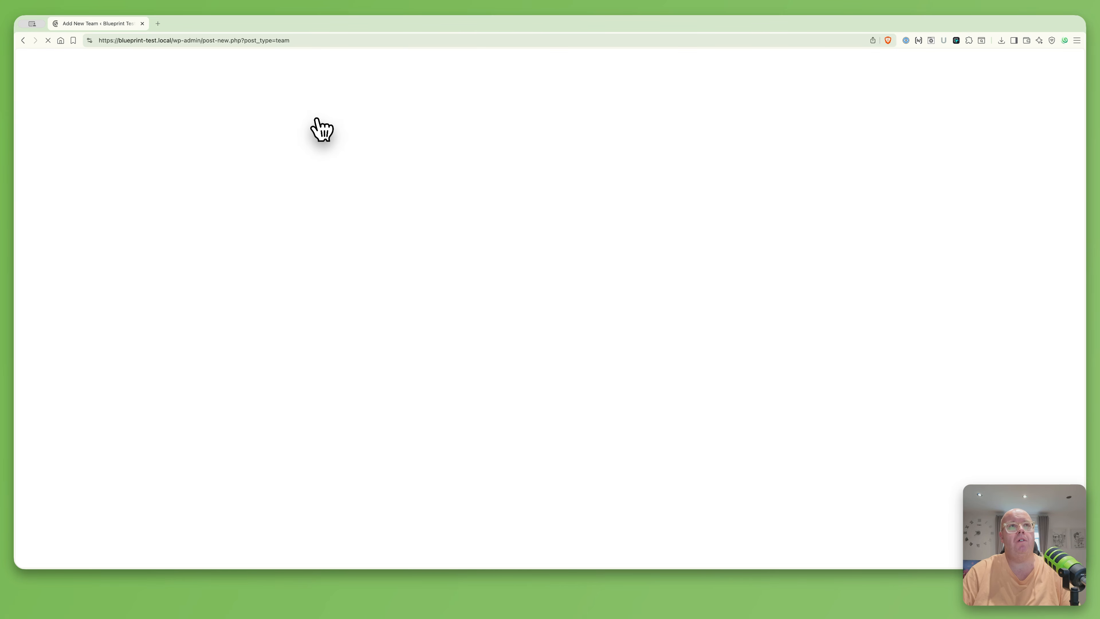
pyautogui.click(351, 111)
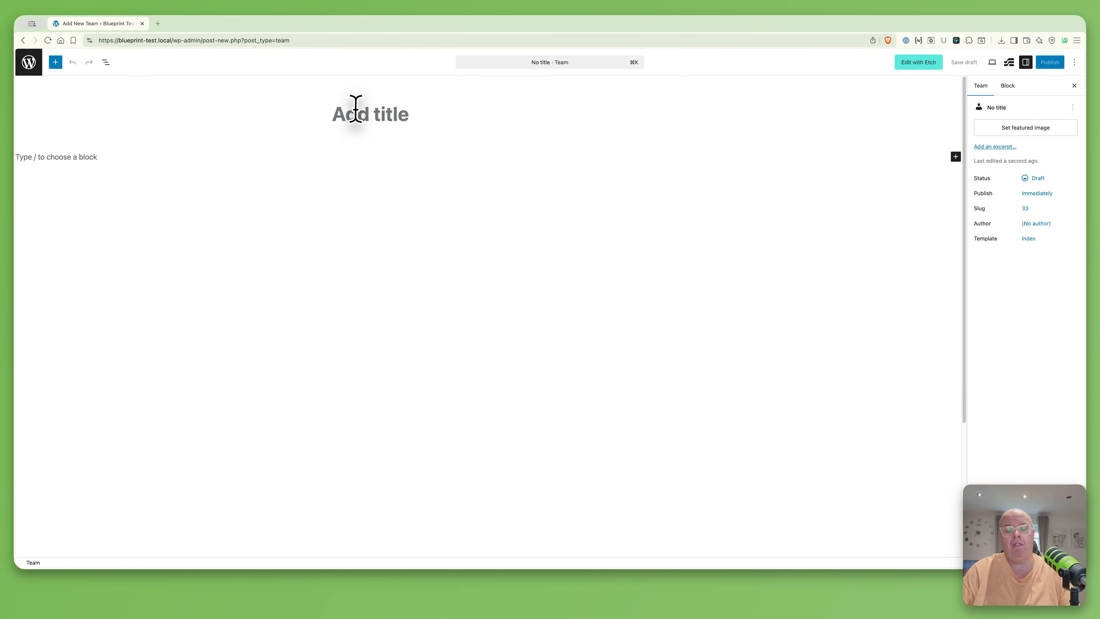
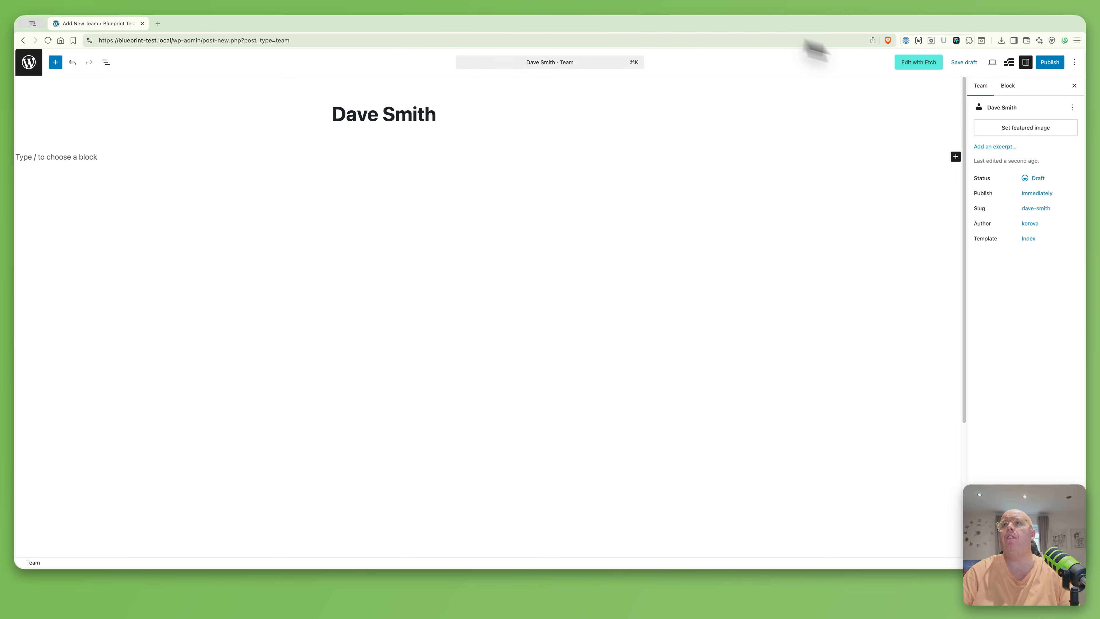
# Upload the member's photo as featured image, publish, and begin another Team post
pyautogui.click(992, 129)
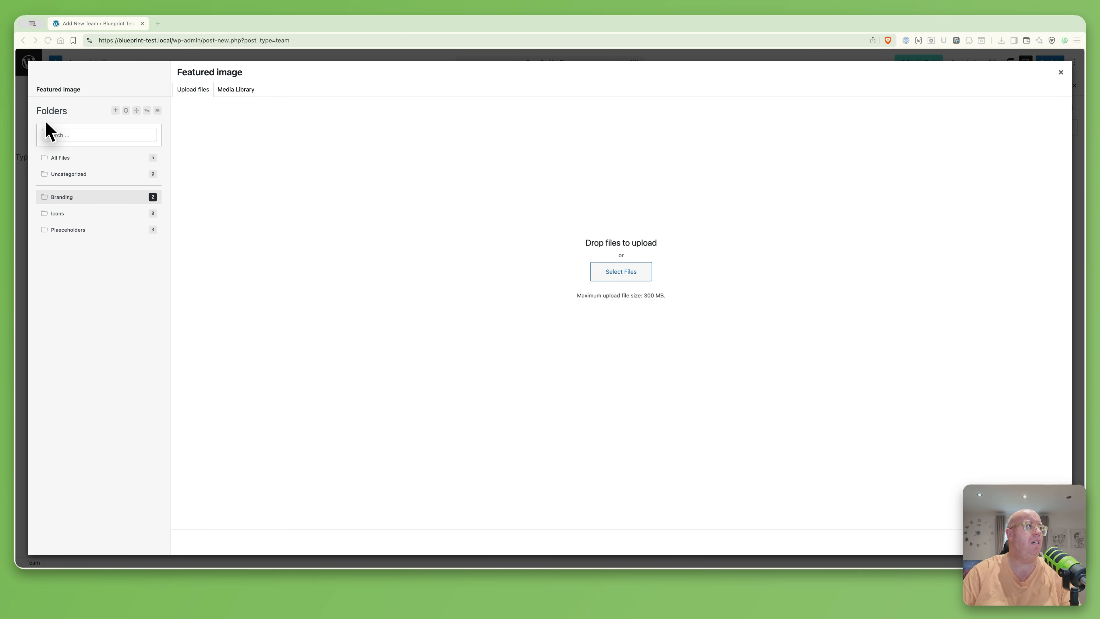
pyautogui.moveTo(46, 123); pyautogui.dragTo(531, 228)
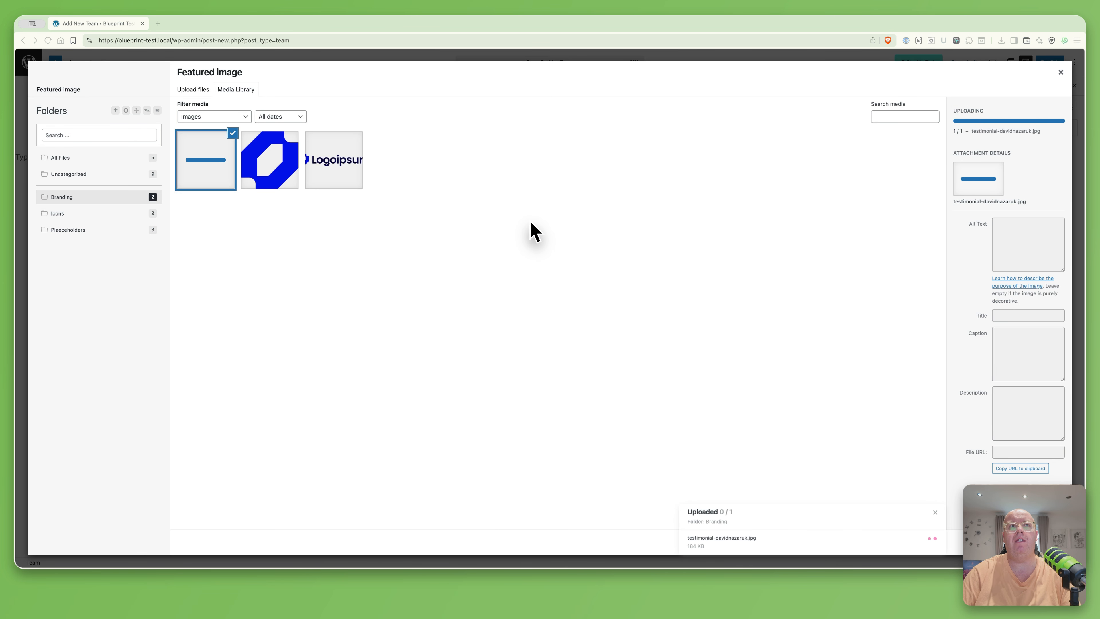
pyautogui.click(1037, 542)
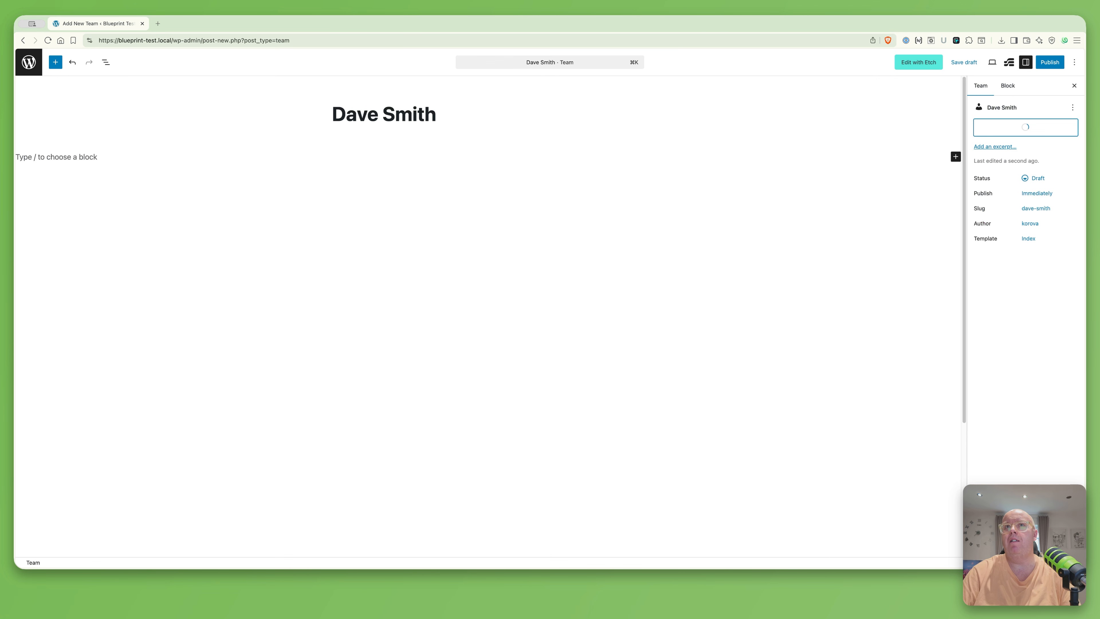
pyautogui.click(1057, 65)
pyautogui.click(1057, 65)
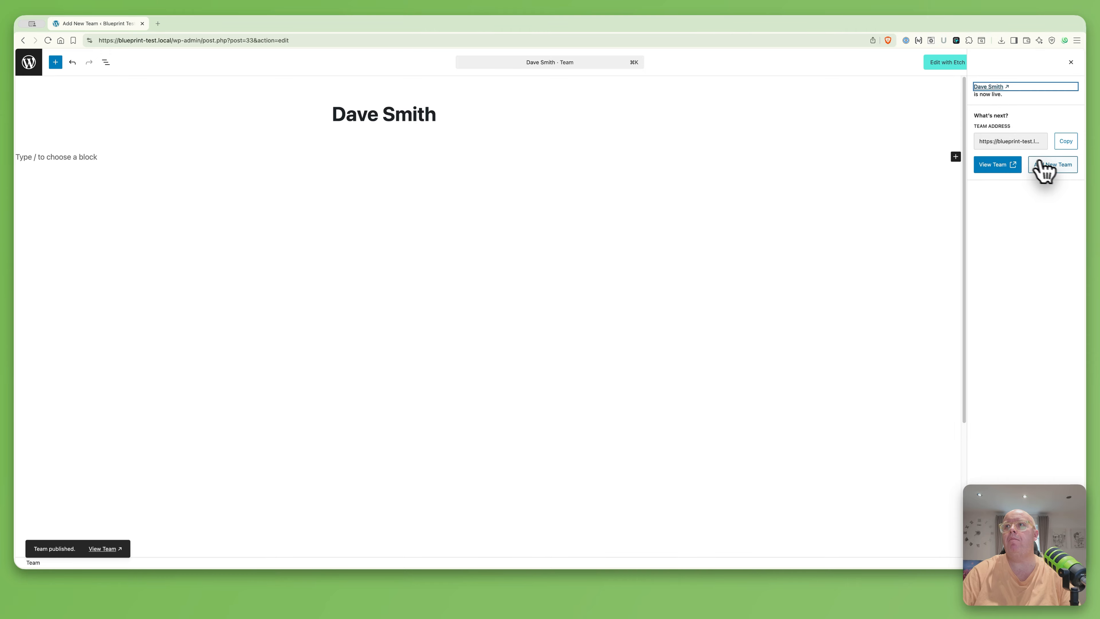
pyautogui.click(1048, 167)
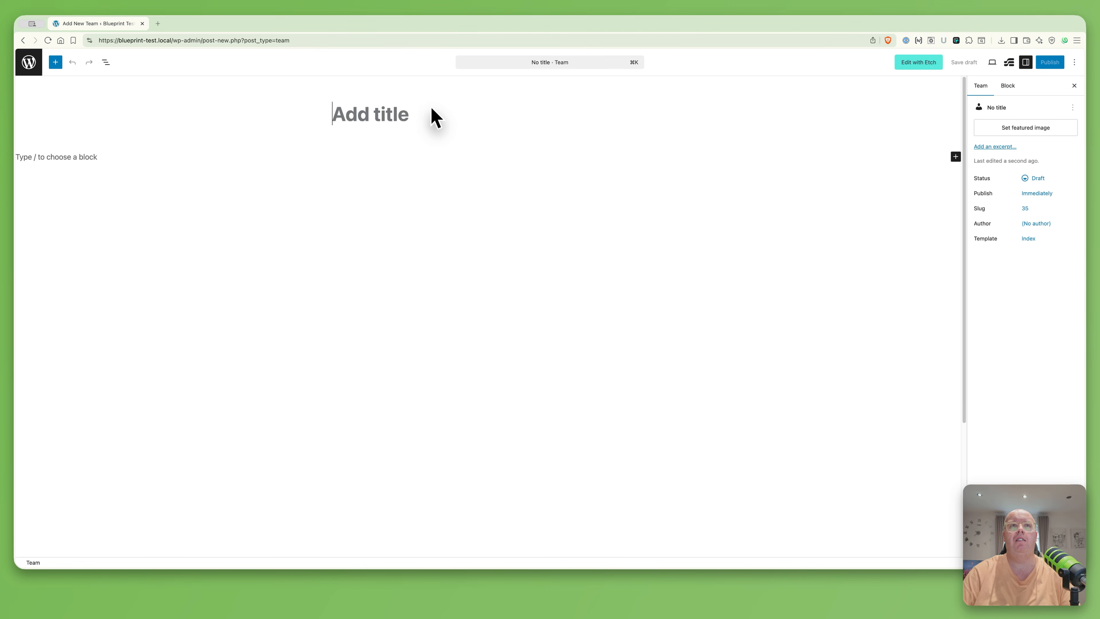
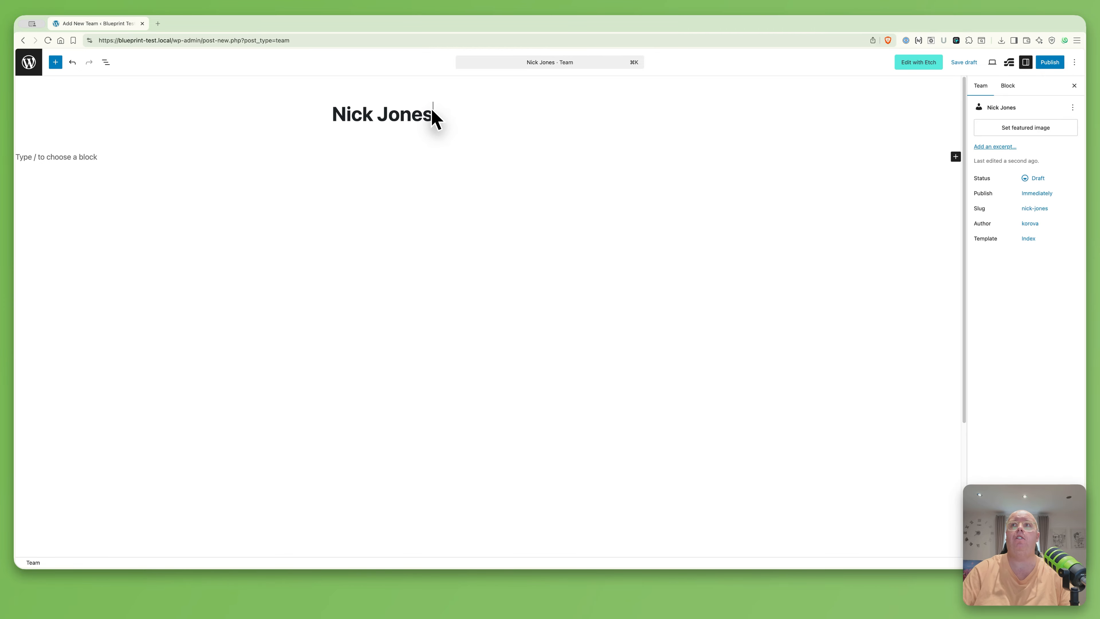
# Publish the second member's Team post with their uploaded photo as featured image
pyautogui.click(1011, 129)
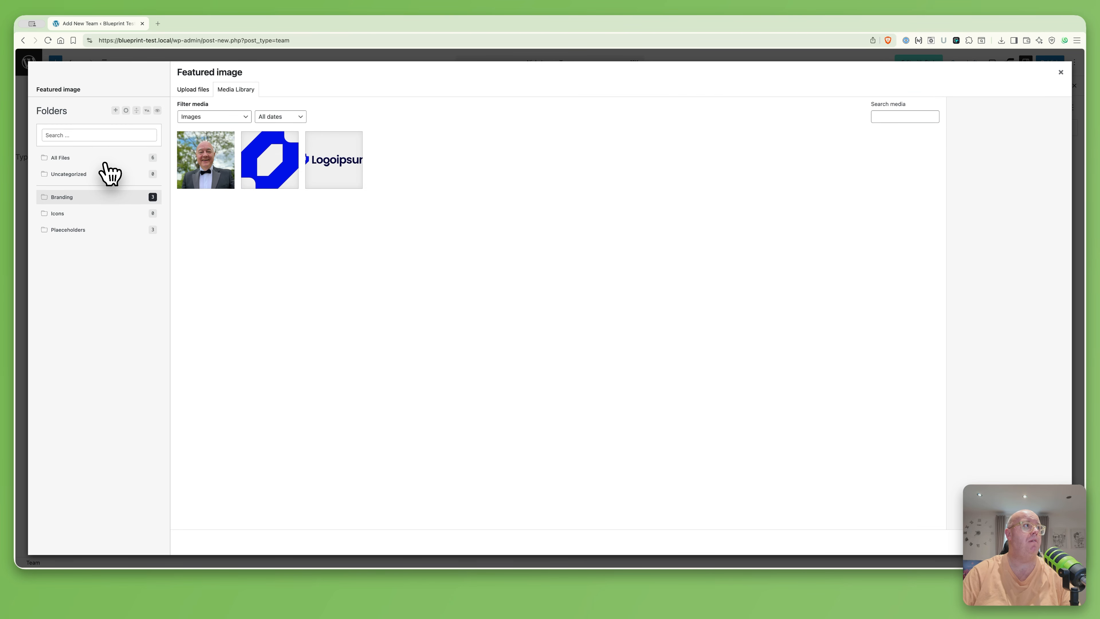
pyautogui.moveTo(110, 173); pyautogui.dragTo(536, 217)
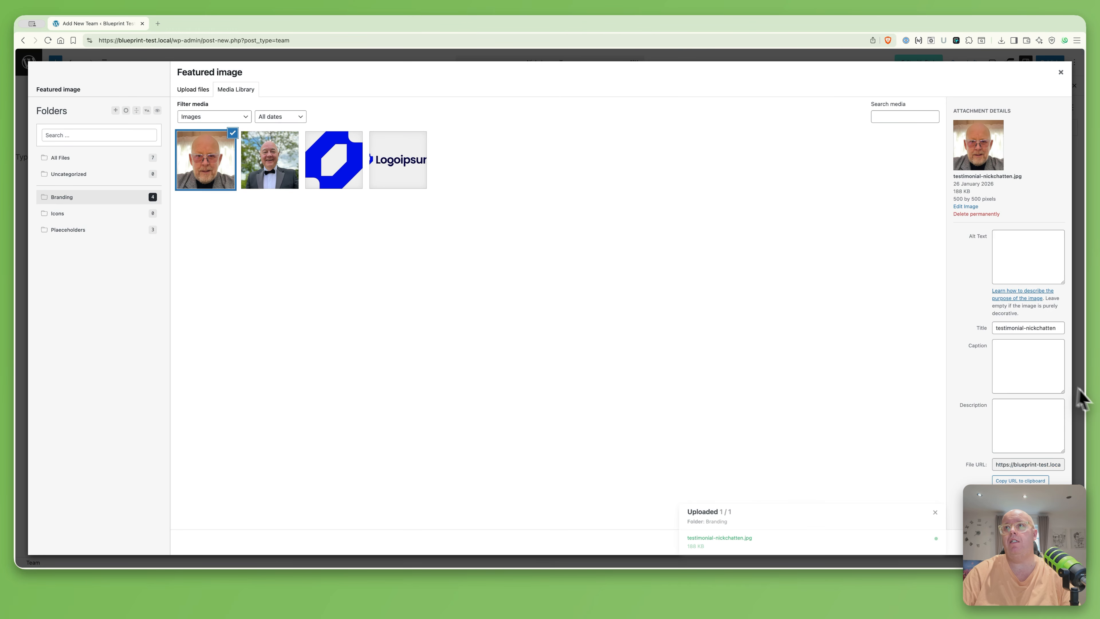
pyautogui.click(1037, 542)
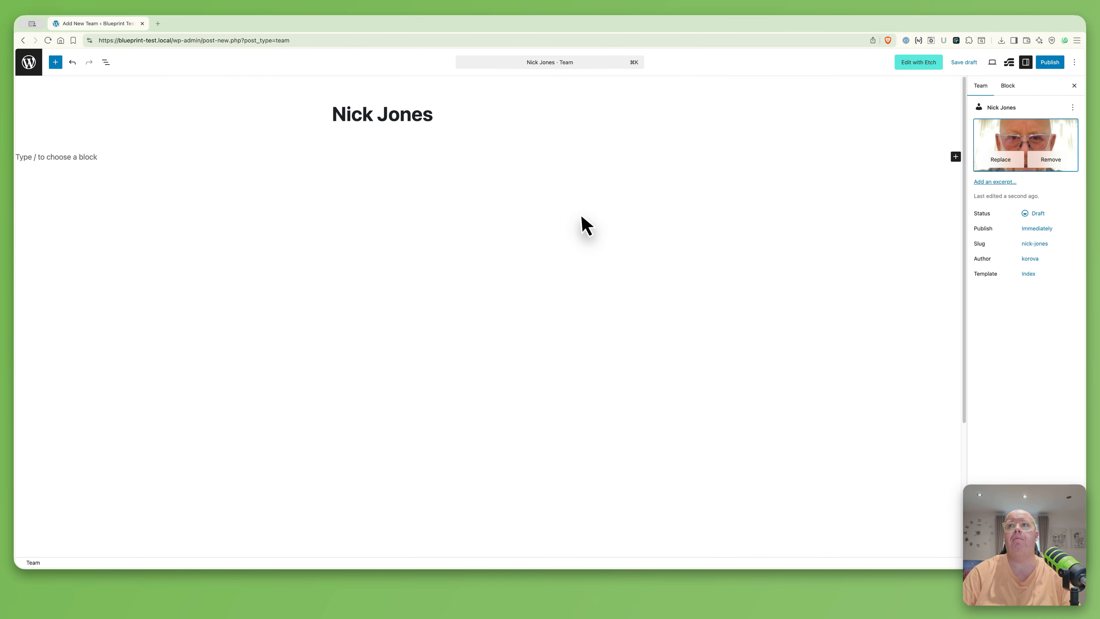
pyautogui.click(1057, 64)
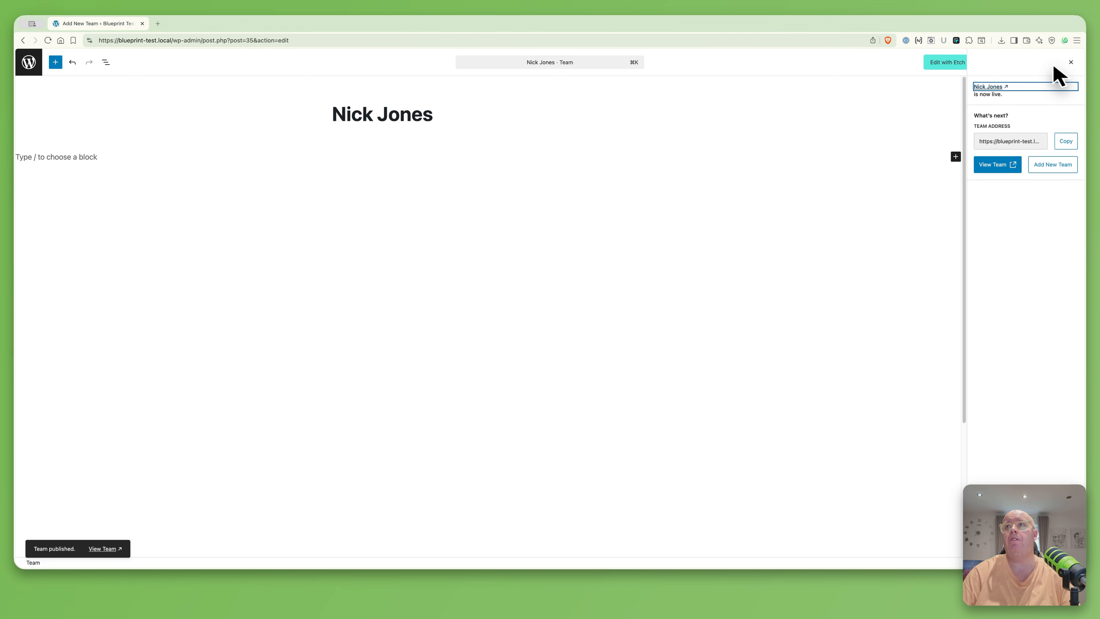
pyautogui.click(1054, 166)
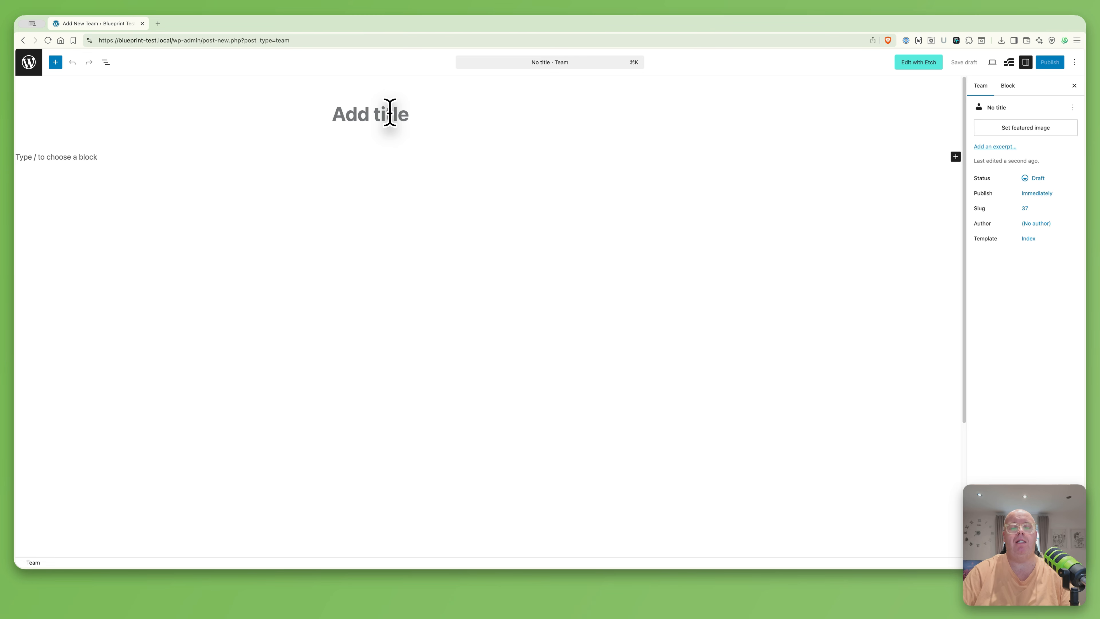
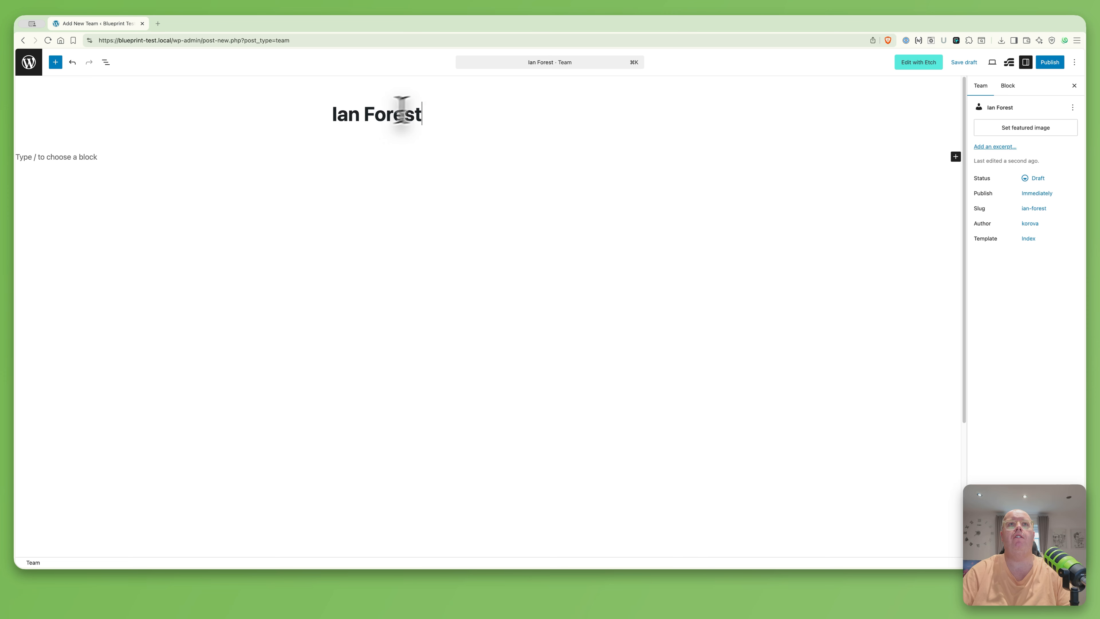
# Publish the third member's Team post with their uploaded photo as featured image
pyautogui.click(1048, 129)
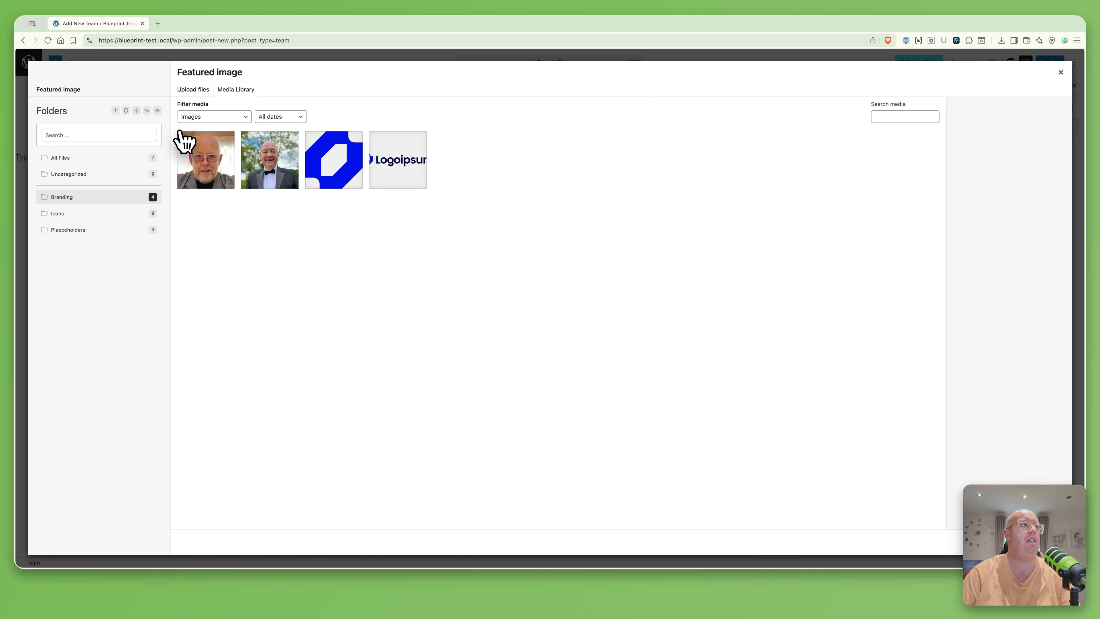
pyautogui.moveTo(162, 139); pyautogui.dragTo(451, 231)
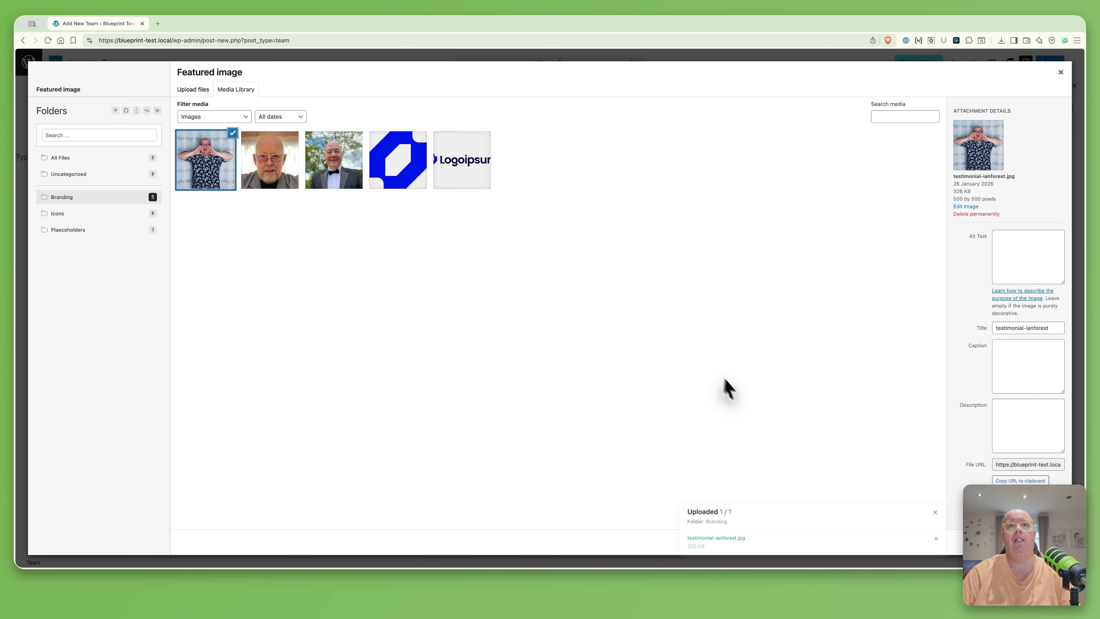
pyautogui.click(1035, 542)
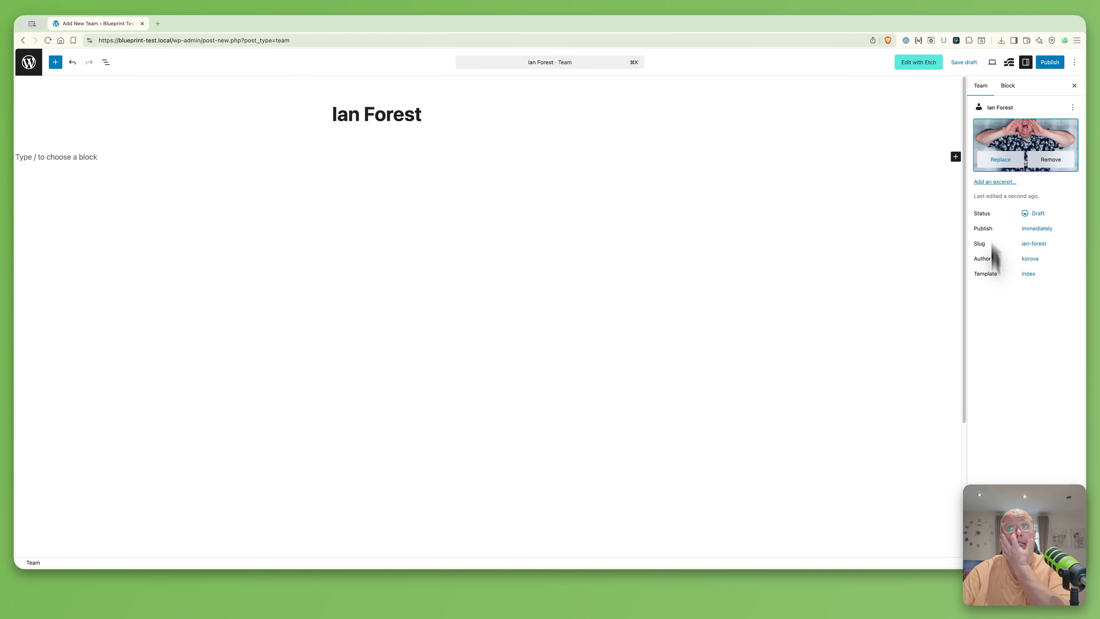
pyautogui.click(1051, 62)
pyautogui.click(1050, 63)
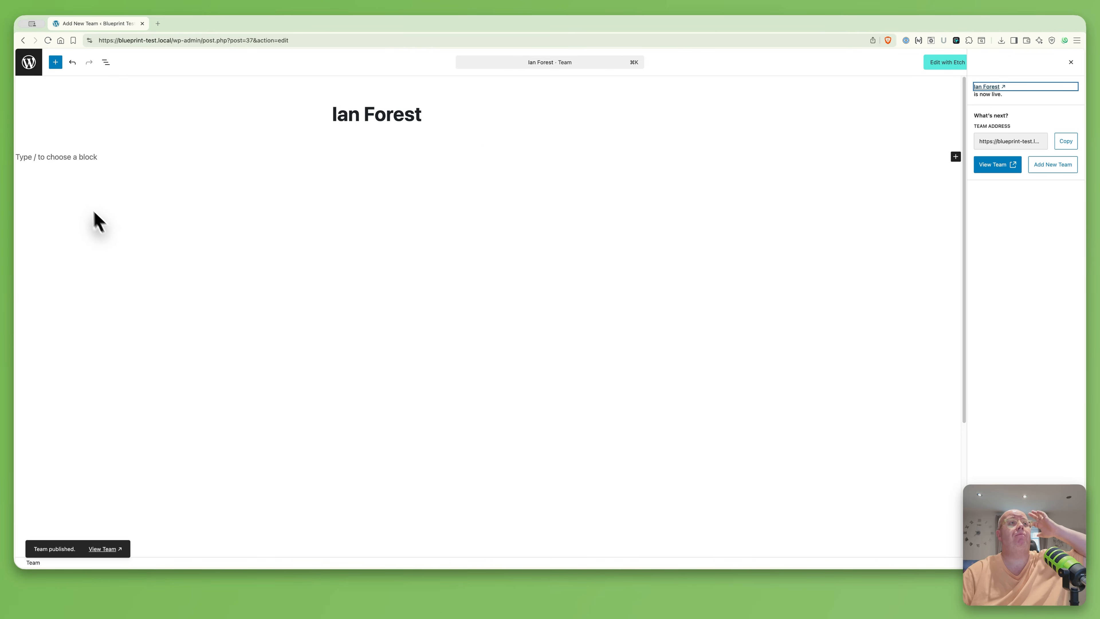
# Move the newest Team member to first place in the Re-Order list, ahead of the other two, and save the order
pyautogui.click(34, 66)
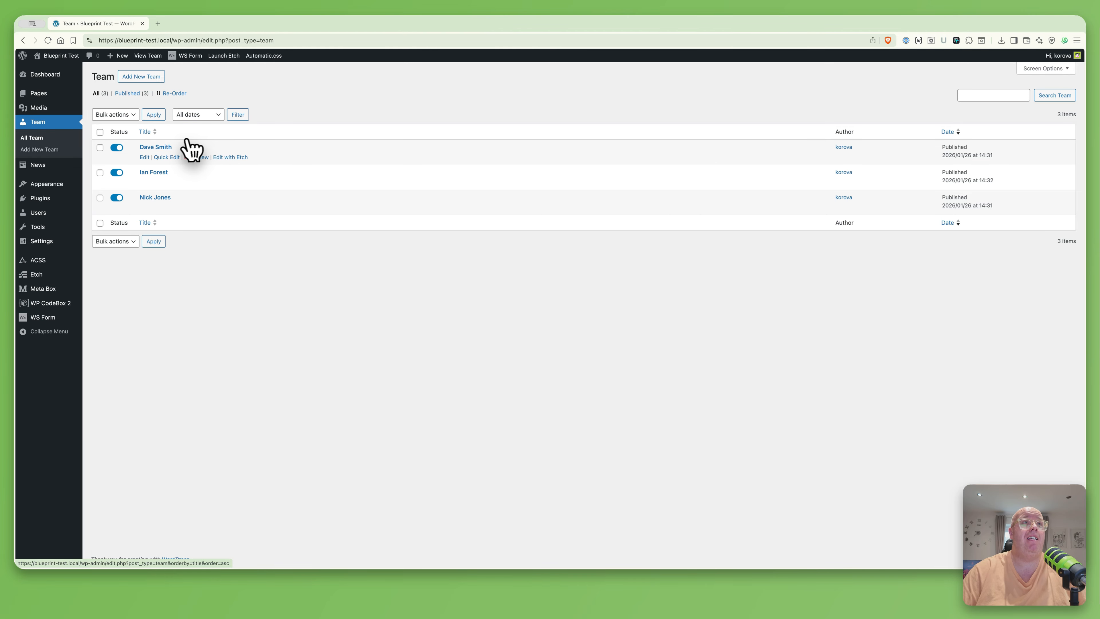
pyautogui.click(175, 93)
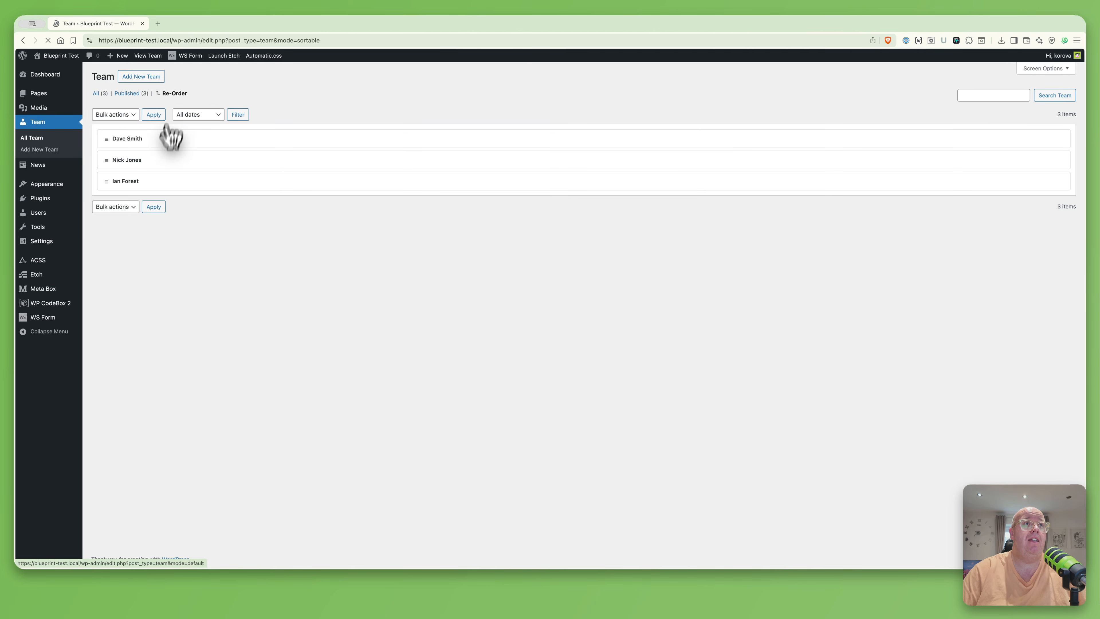
pyautogui.moveTo(163, 187); pyautogui.dragTo(169, 136)
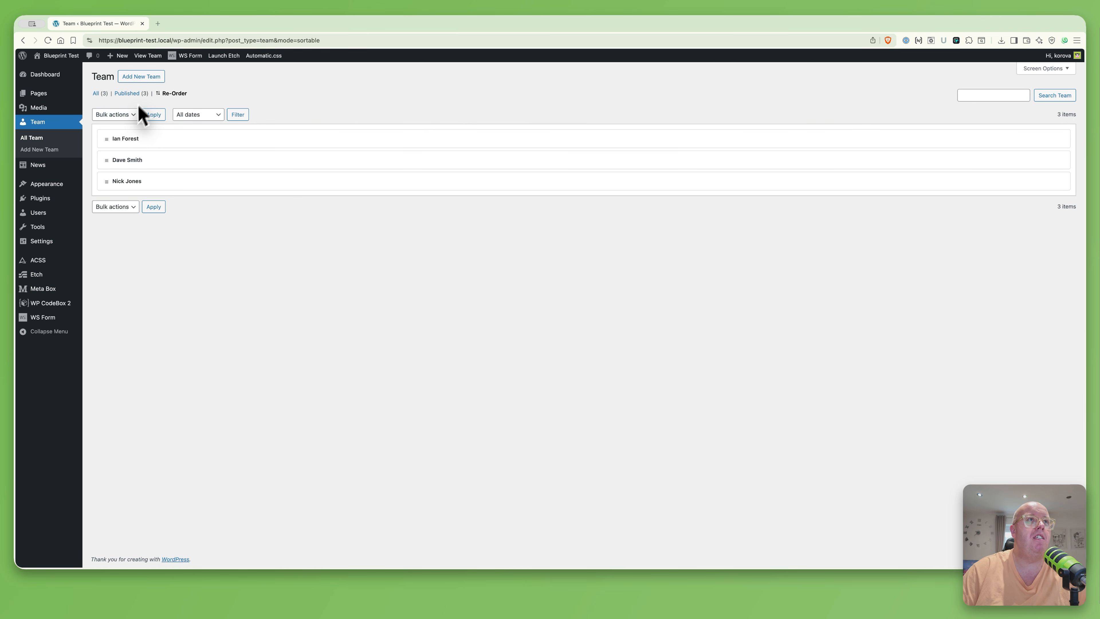
pyautogui.click(154, 207)
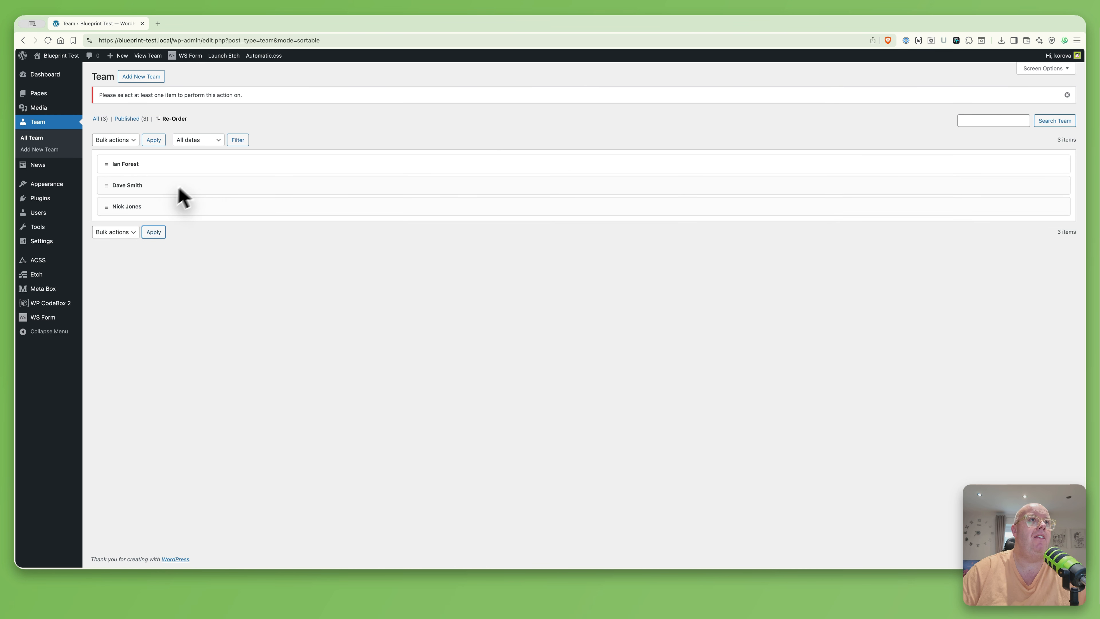
pyautogui.click(31, 138)
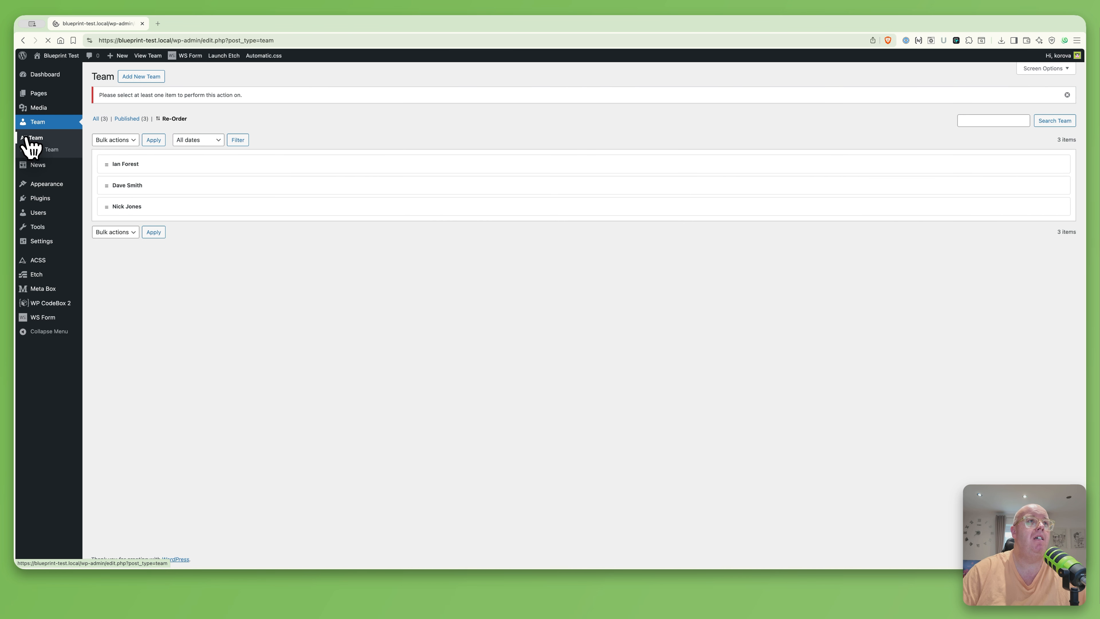